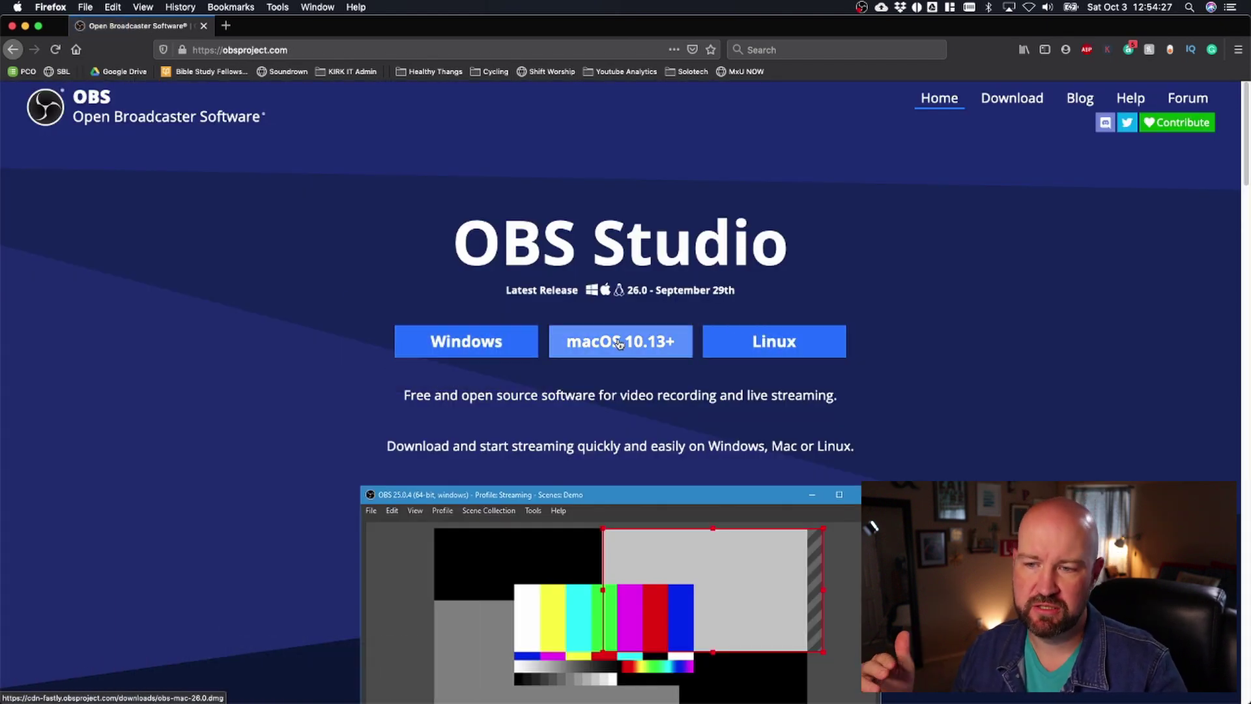
# Download the macOS 10.13+ installer of OBS Studio to the Downloads folder and open obs-mac-26.0.dmg.
pyautogui.click(618, 343)
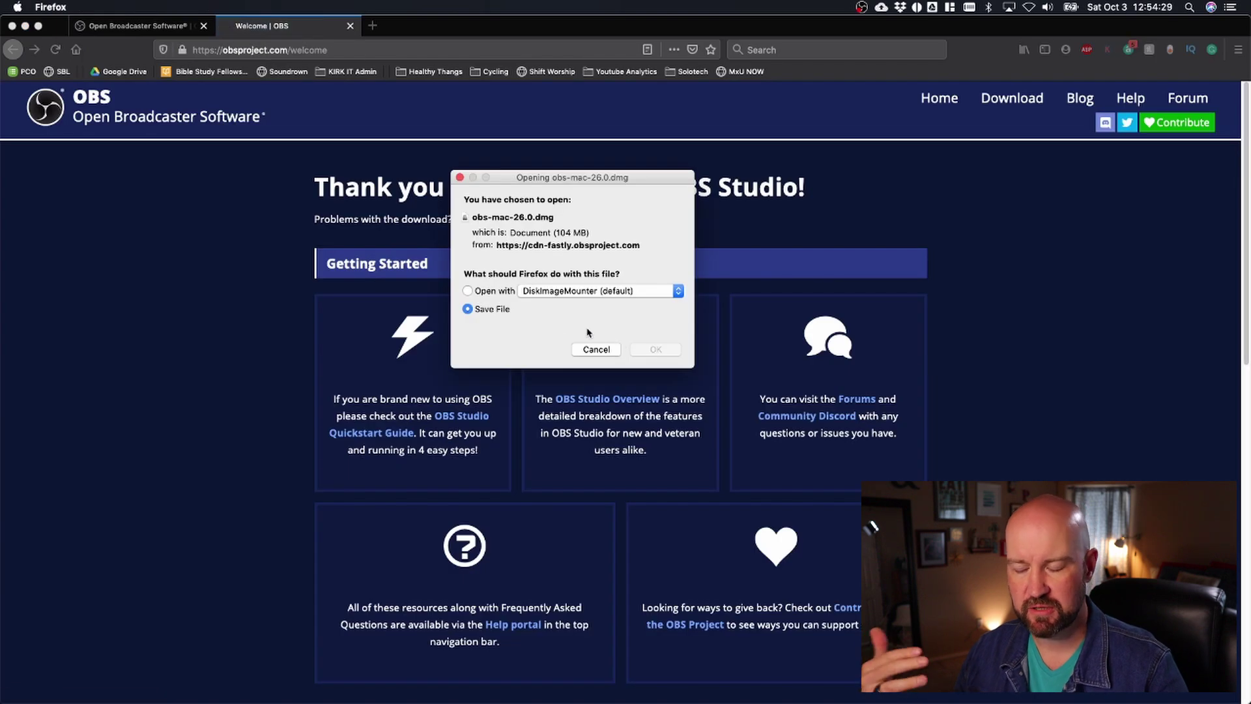
pyautogui.click(656, 350)
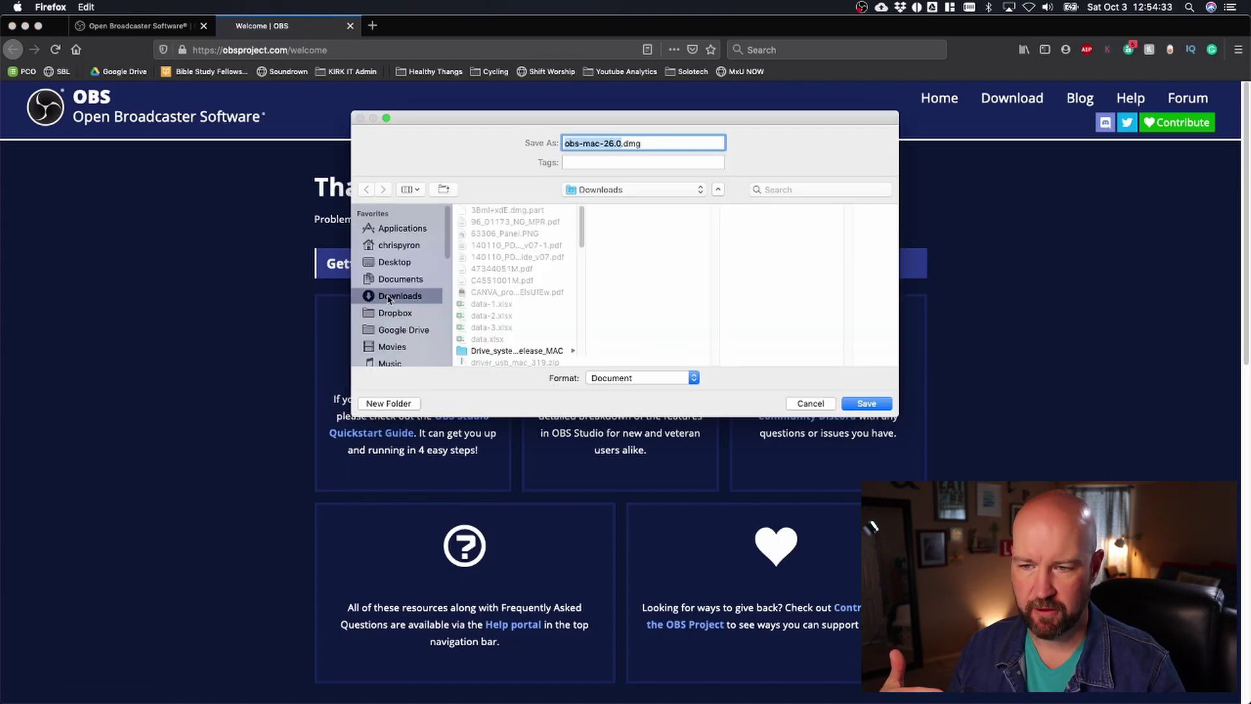
pyautogui.click(861, 405)
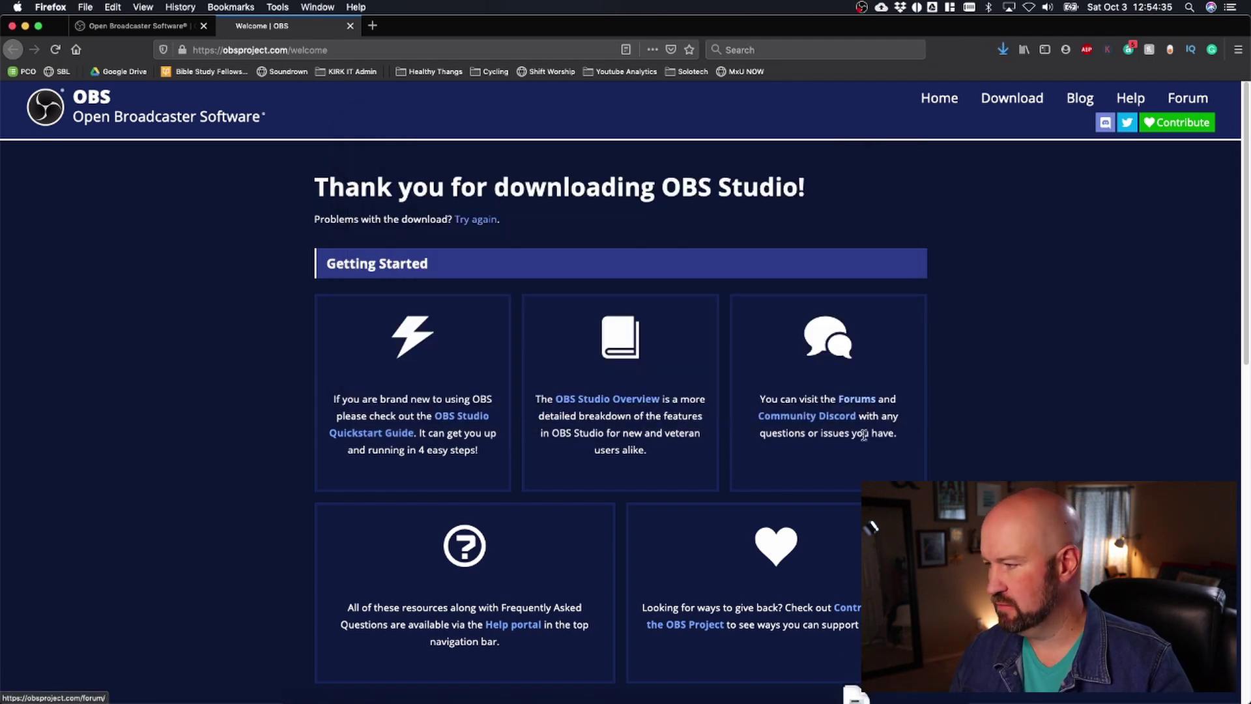
pyautogui.moveTo(612, 701)
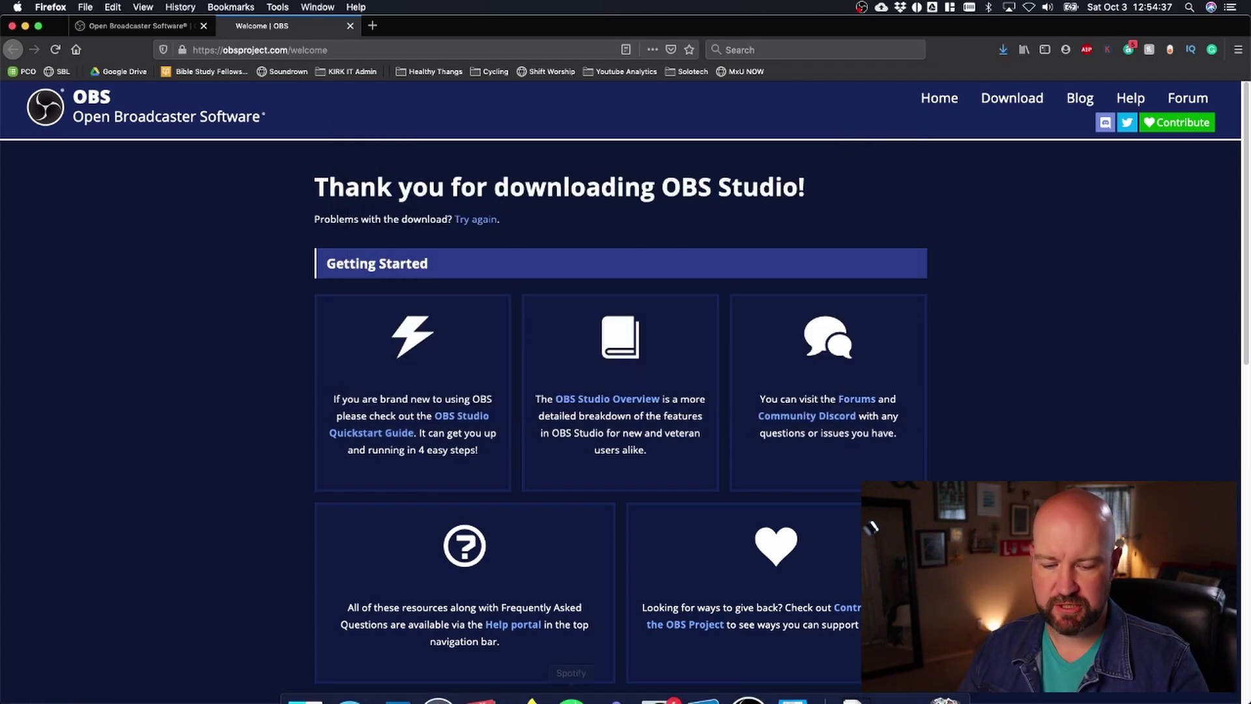
pyautogui.click(855, 677)
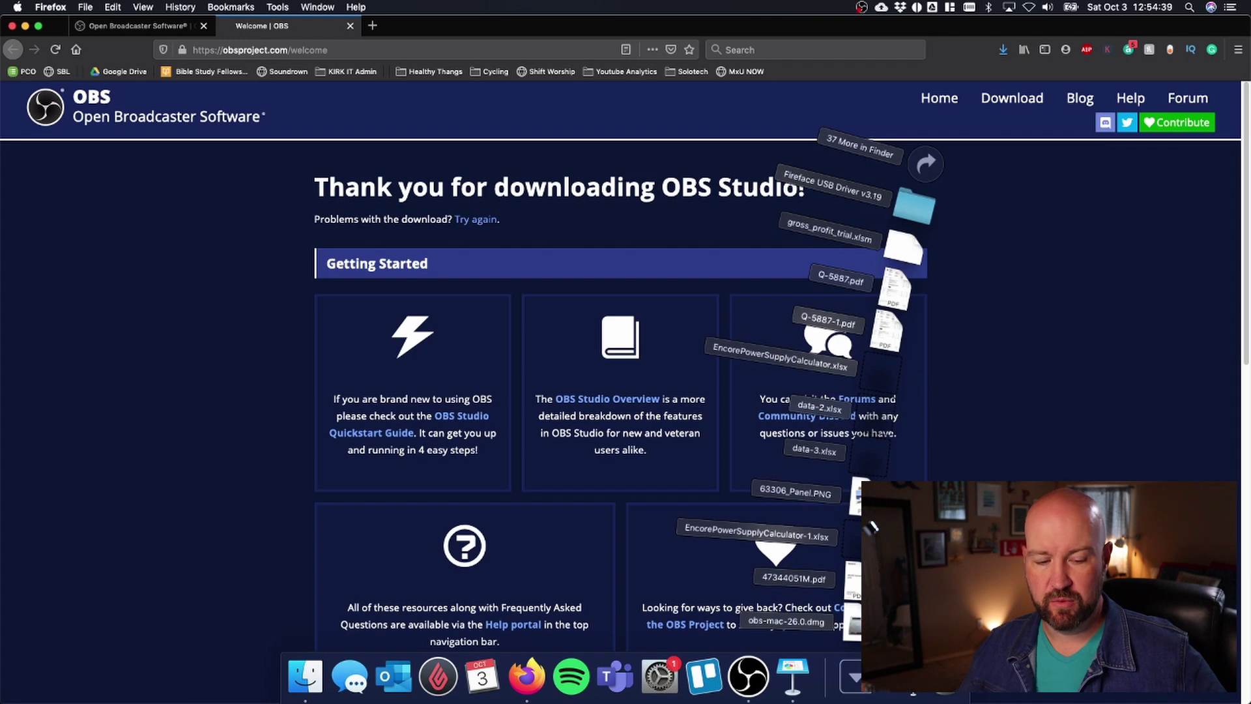
pyautogui.click(849, 623)
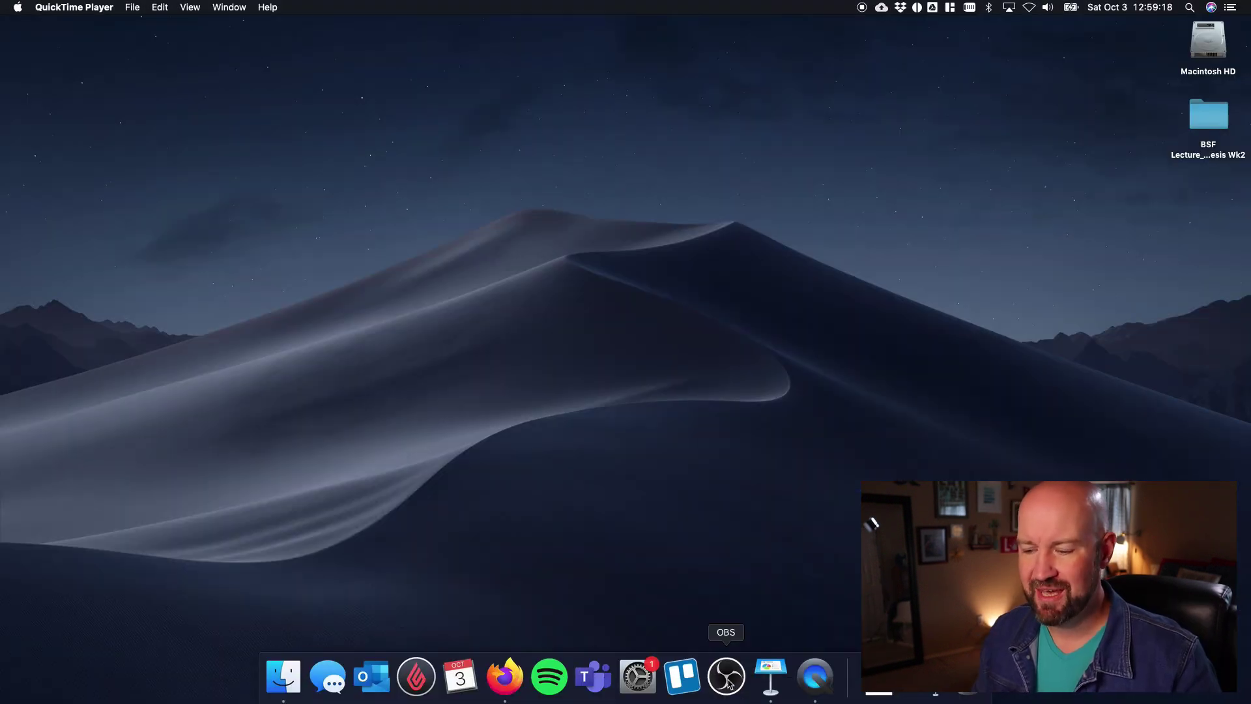
# Launch OBS and position its window on the desktop.
pyautogui.click(728, 678)
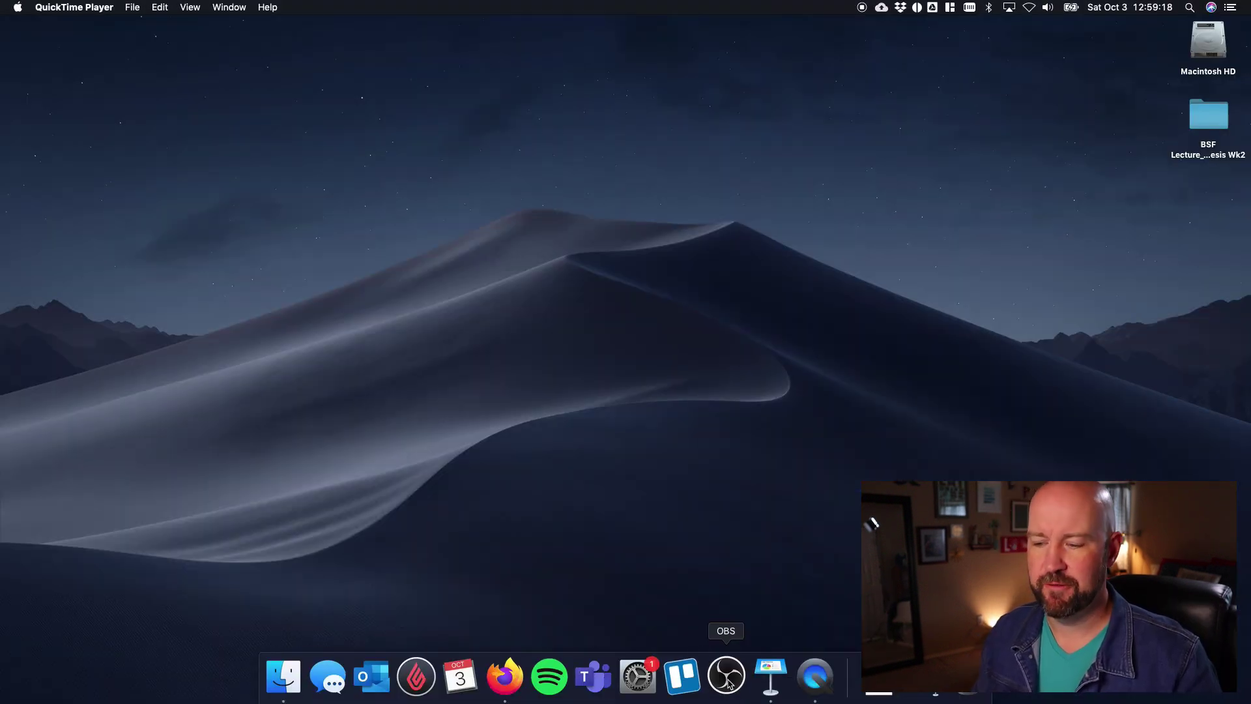
pyautogui.moveTo(415, 61); pyautogui.dragTo(404, 49)
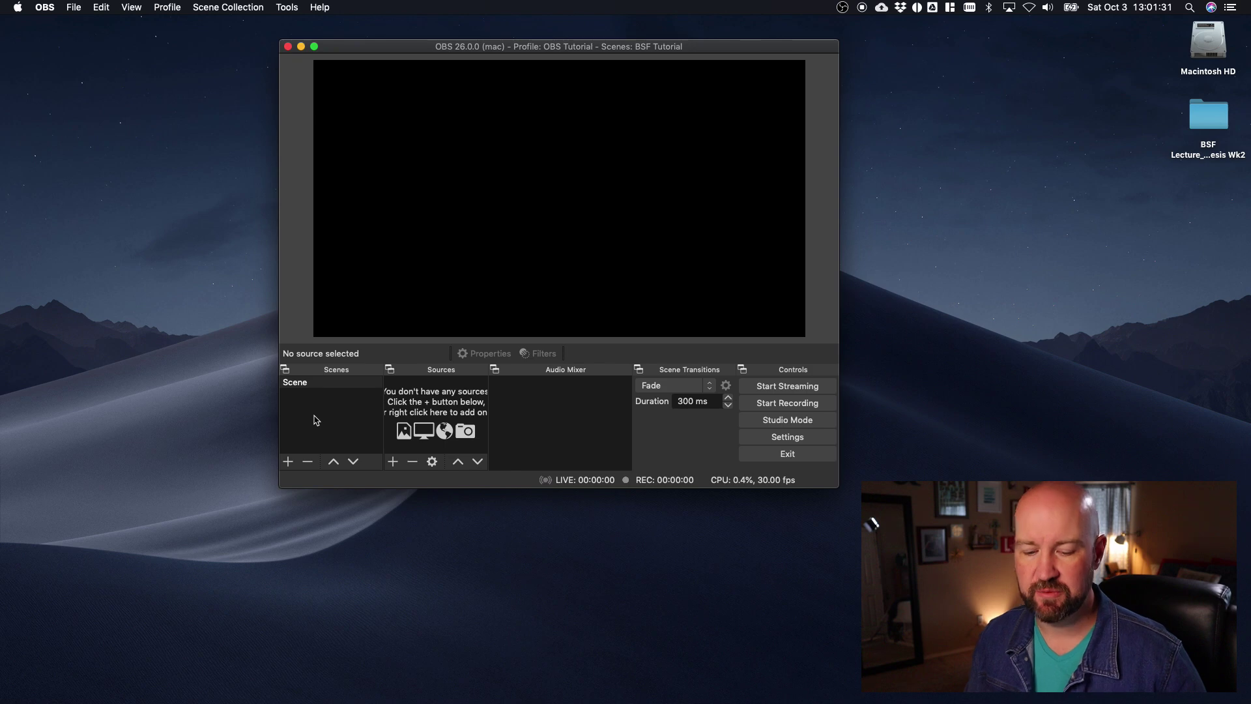
# Switch the scene transition to Cut and back to Fade.
pyautogui.click(705, 387)
pyautogui.click(702, 375)
pyautogui.click(700, 387)
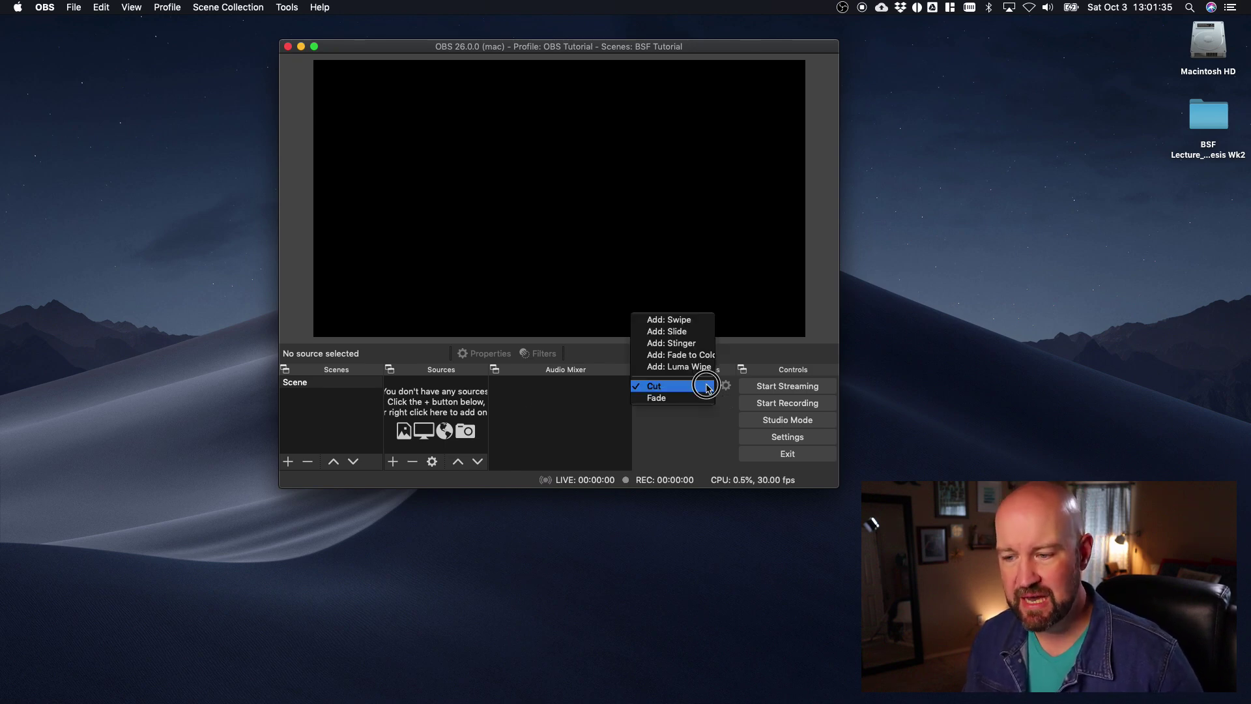
pyautogui.click(697, 398)
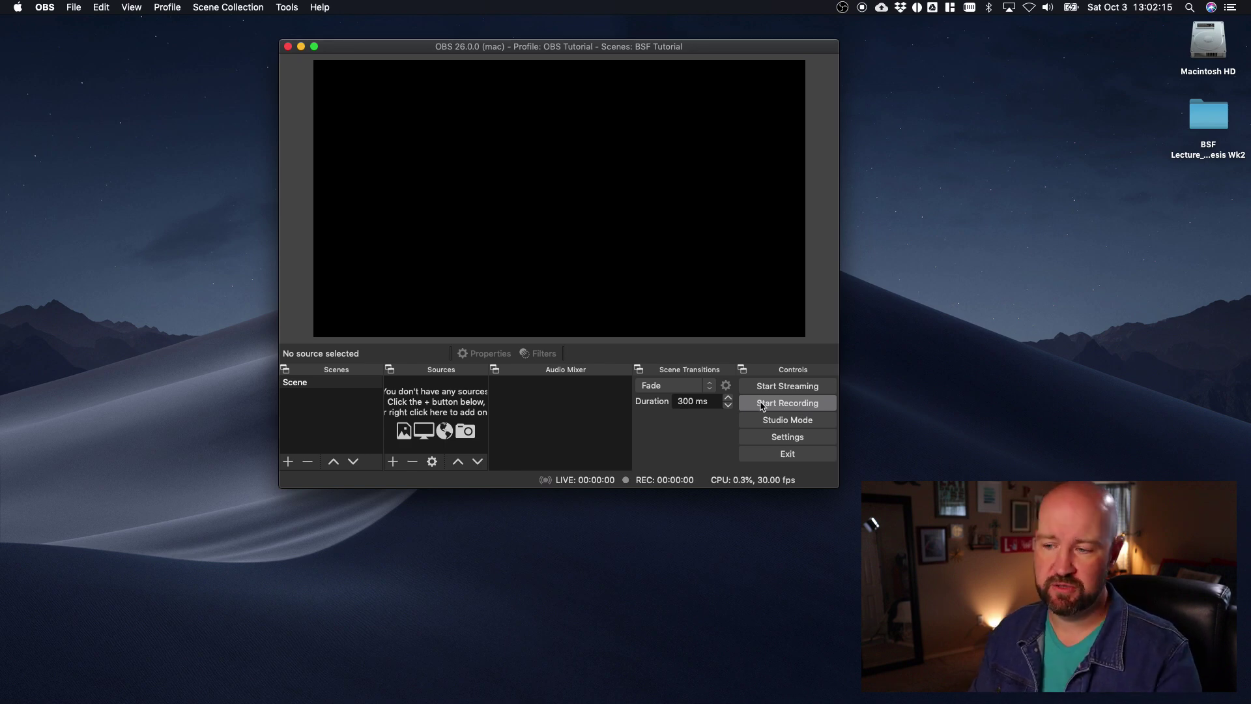
# Turn on Studio Mode to view the separate preview and program panes, and turn it off again.
pyautogui.click(789, 426)
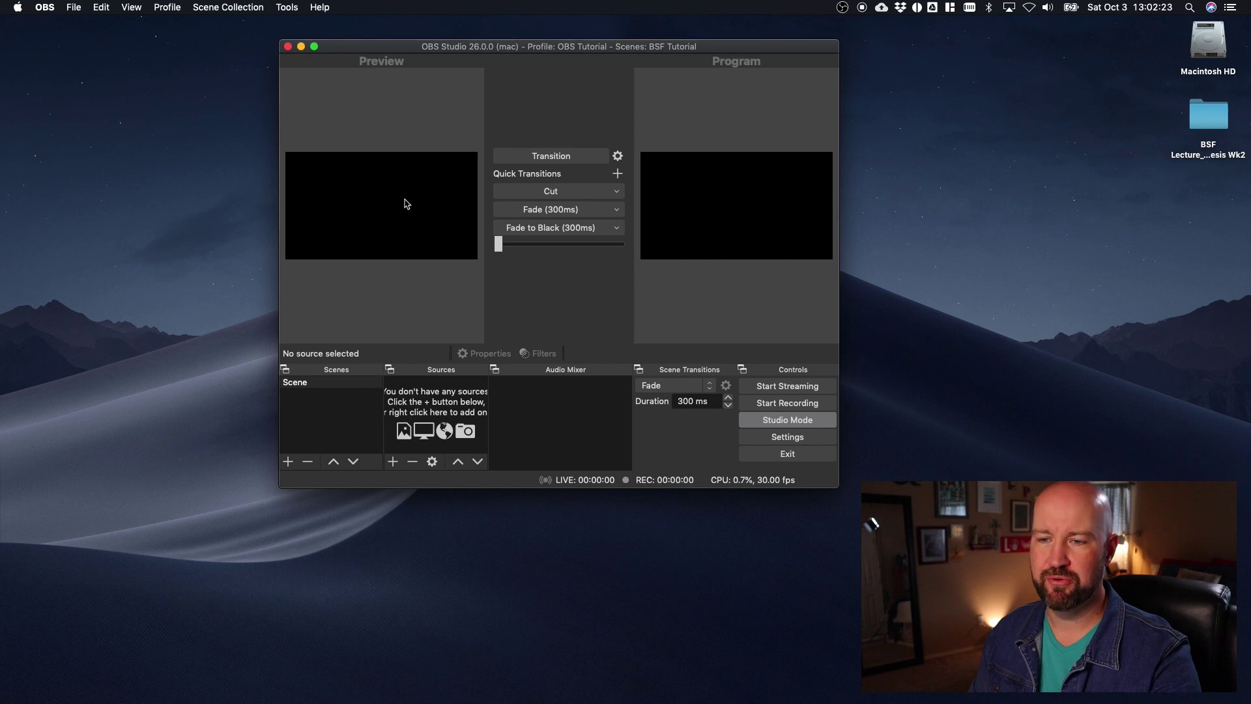
pyautogui.click(785, 425)
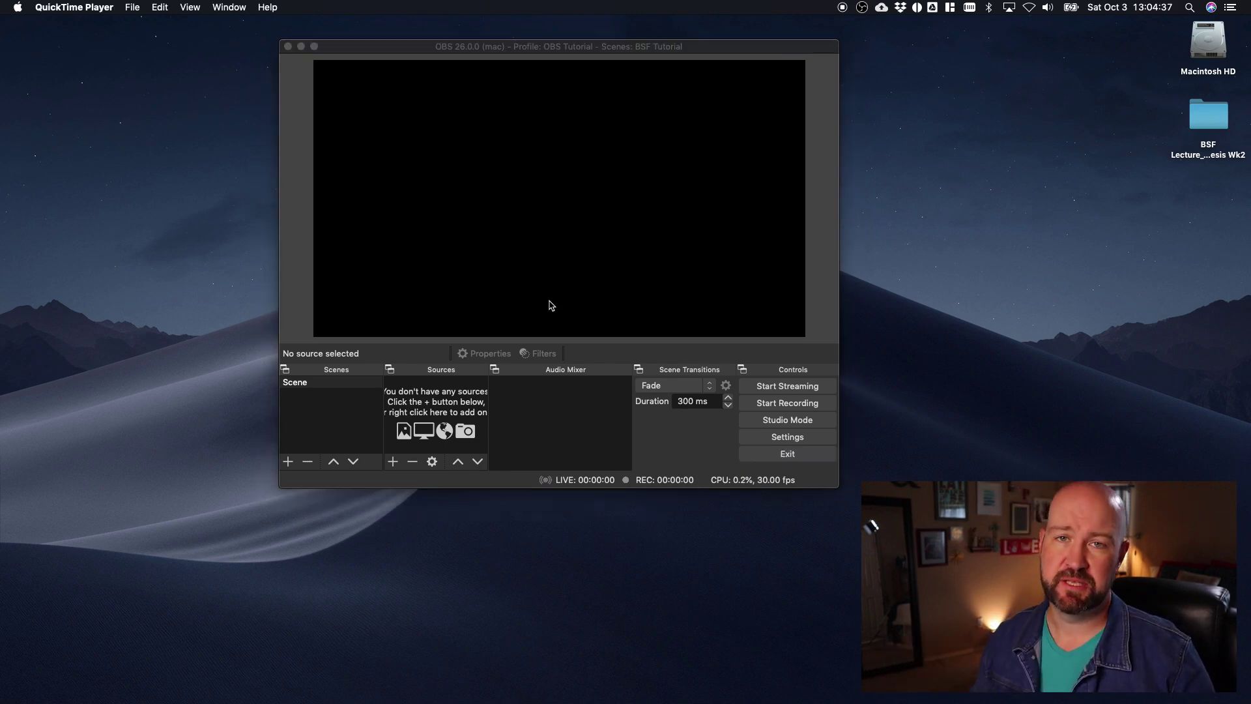
# In the output settings, set the recording path to a new folder on the Desktop named BSF Lecture Recordings.
pyautogui.click(788, 438)
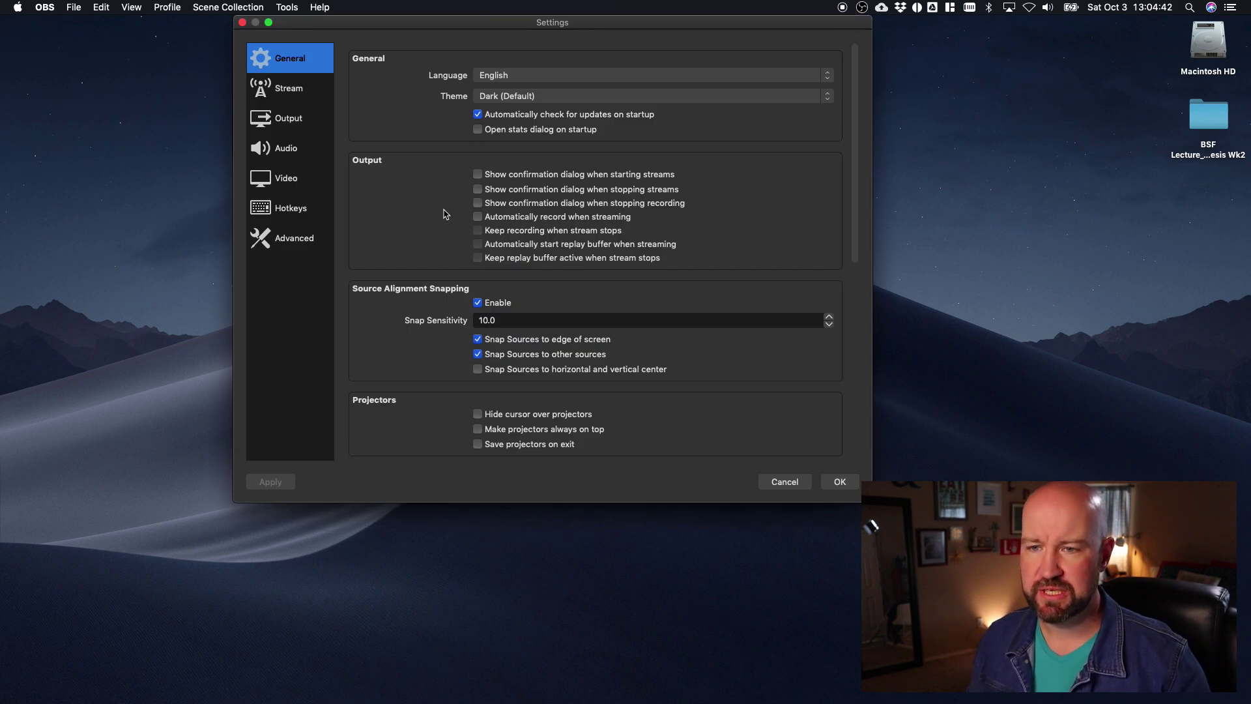
pyautogui.click(276, 121)
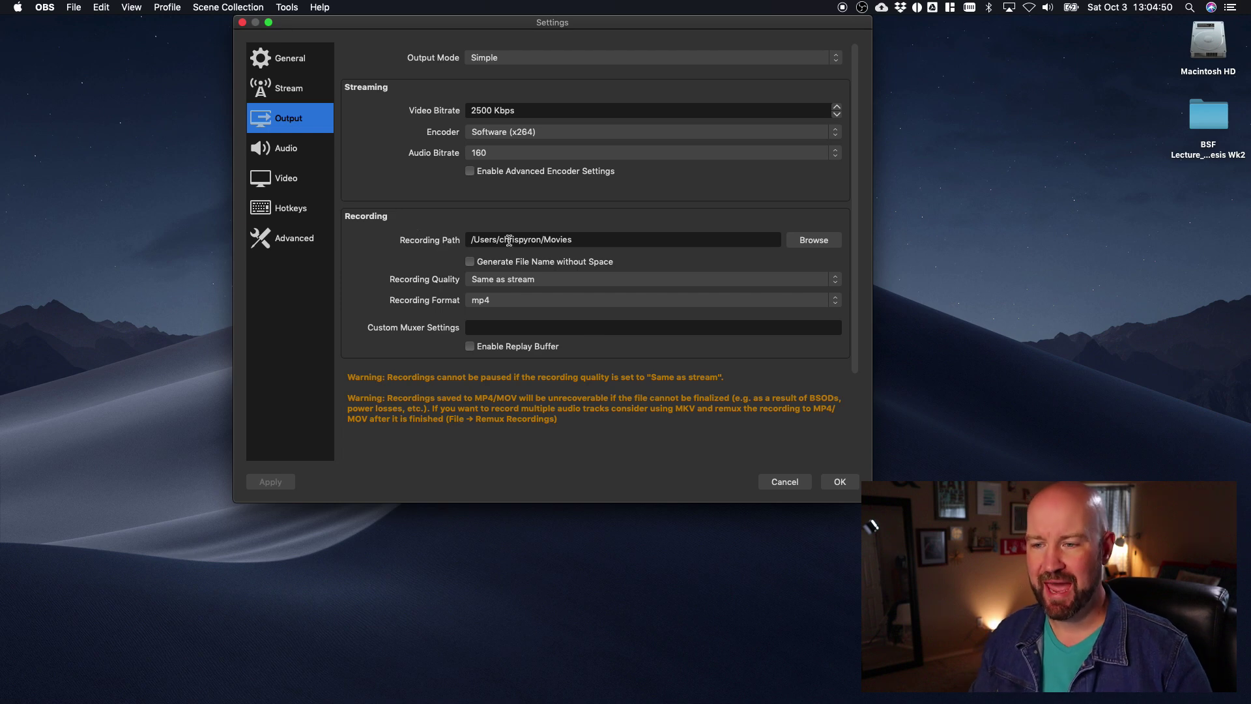
pyautogui.moveTo(472, 239); pyautogui.dragTo(593, 241)
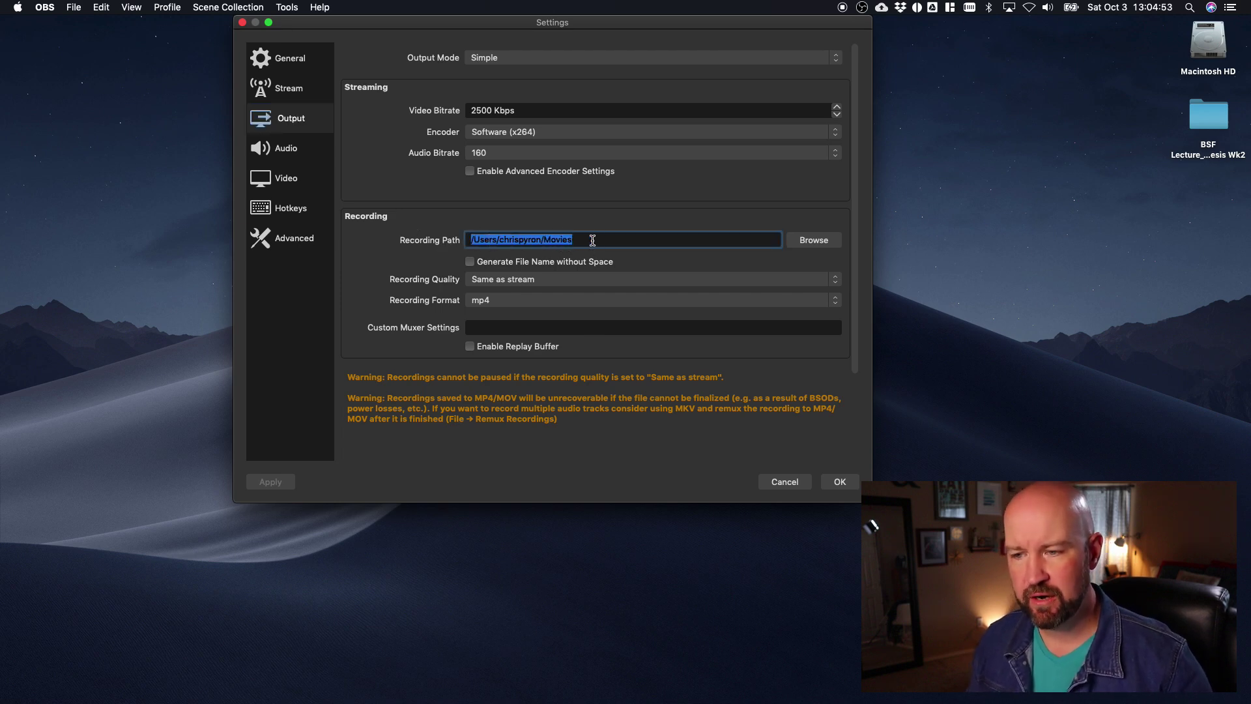
pyautogui.click(633, 224)
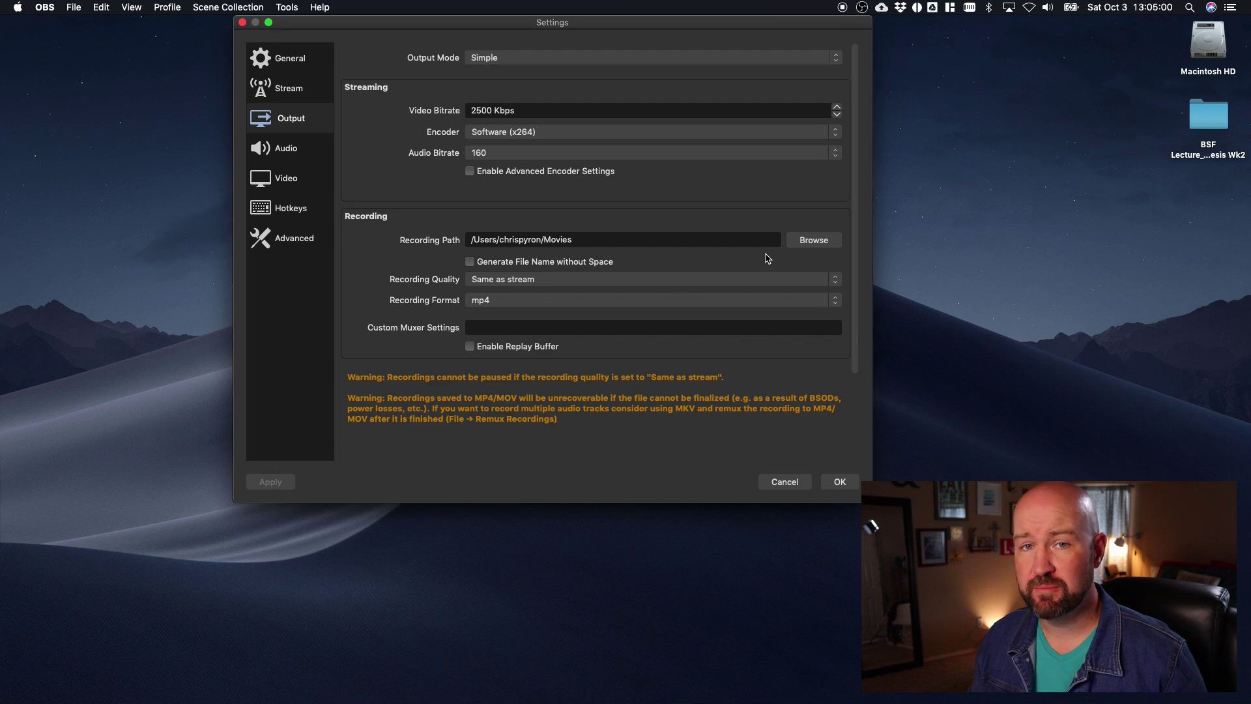
pyautogui.click(814, 241)
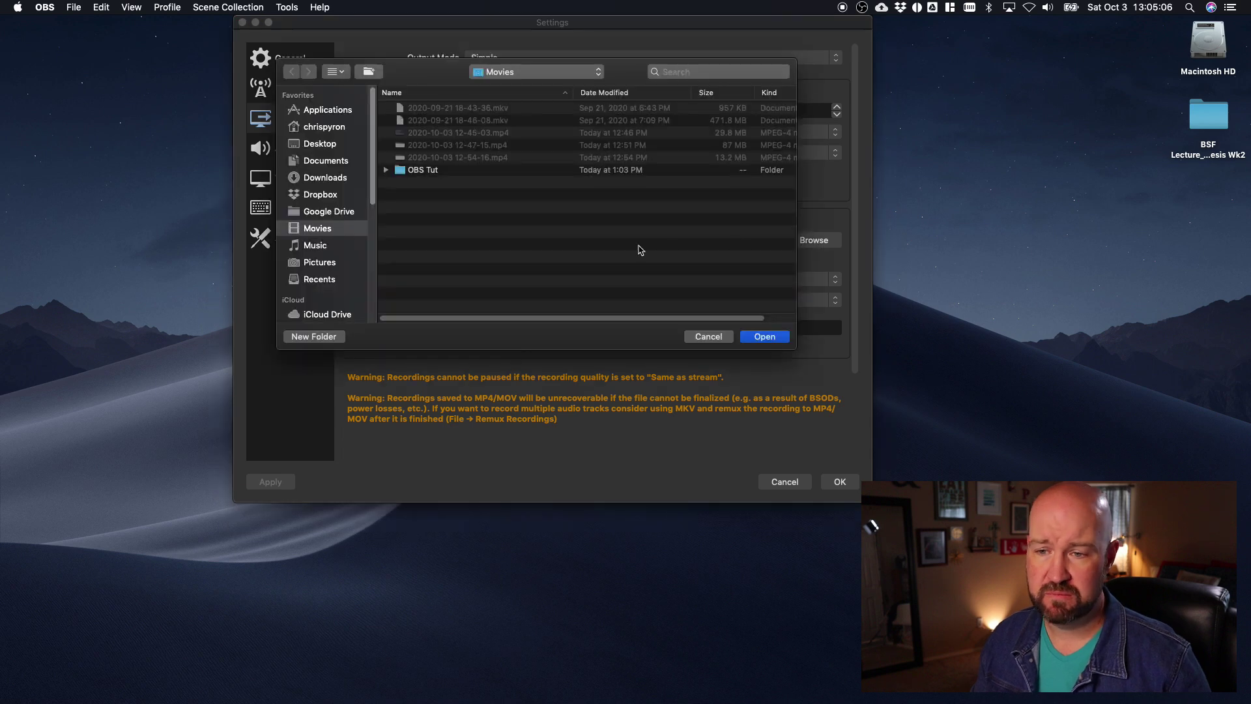
pyautogui.click(322, 144)
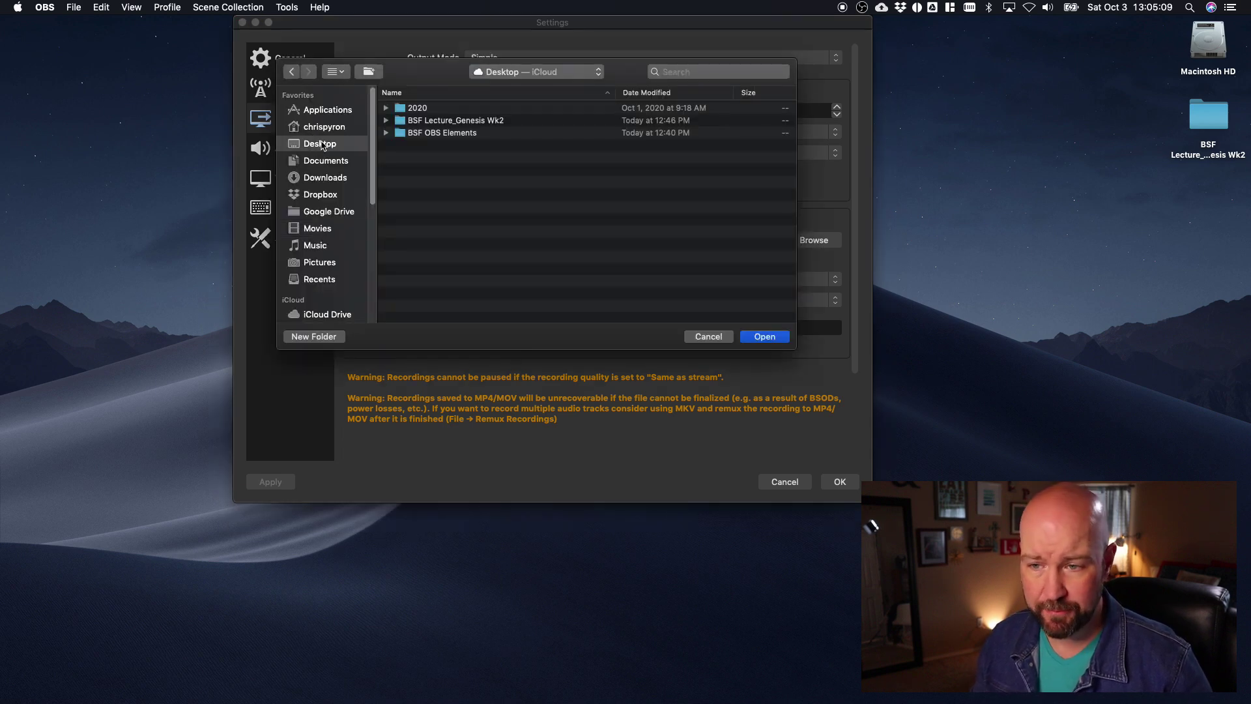
pyautogui.click(322, 338)
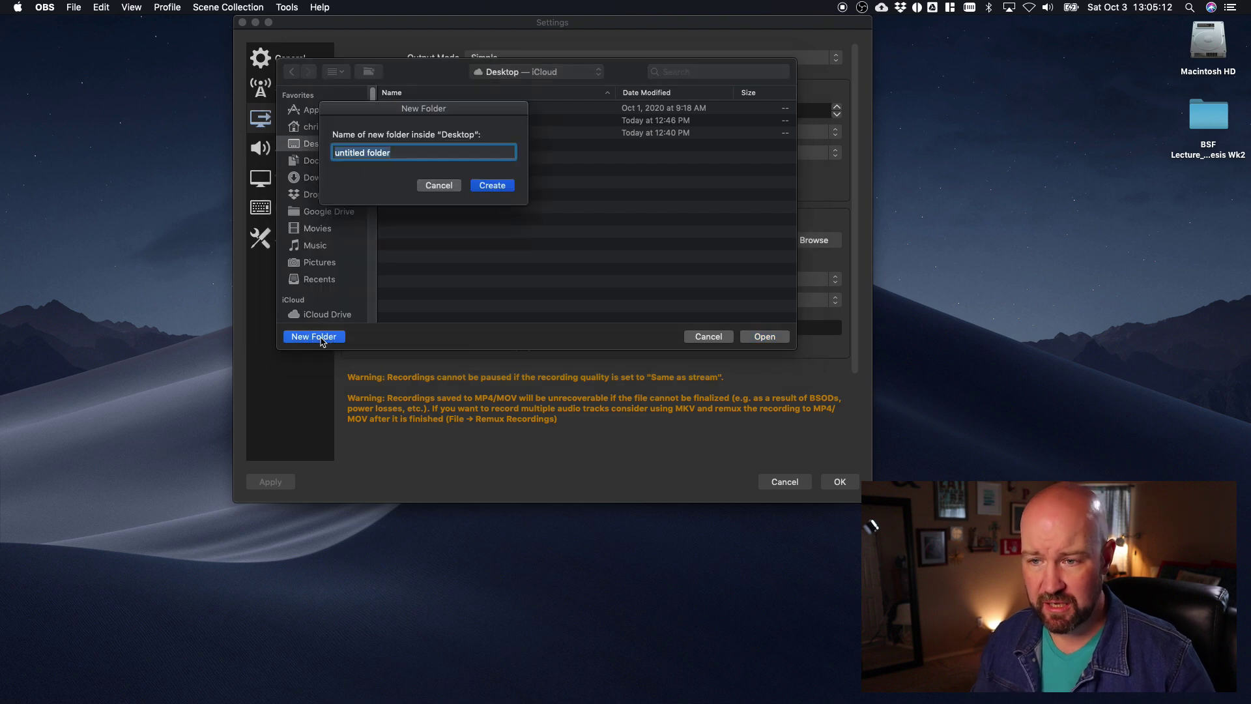
pyautogui.write('BSF Lecture Recordings')
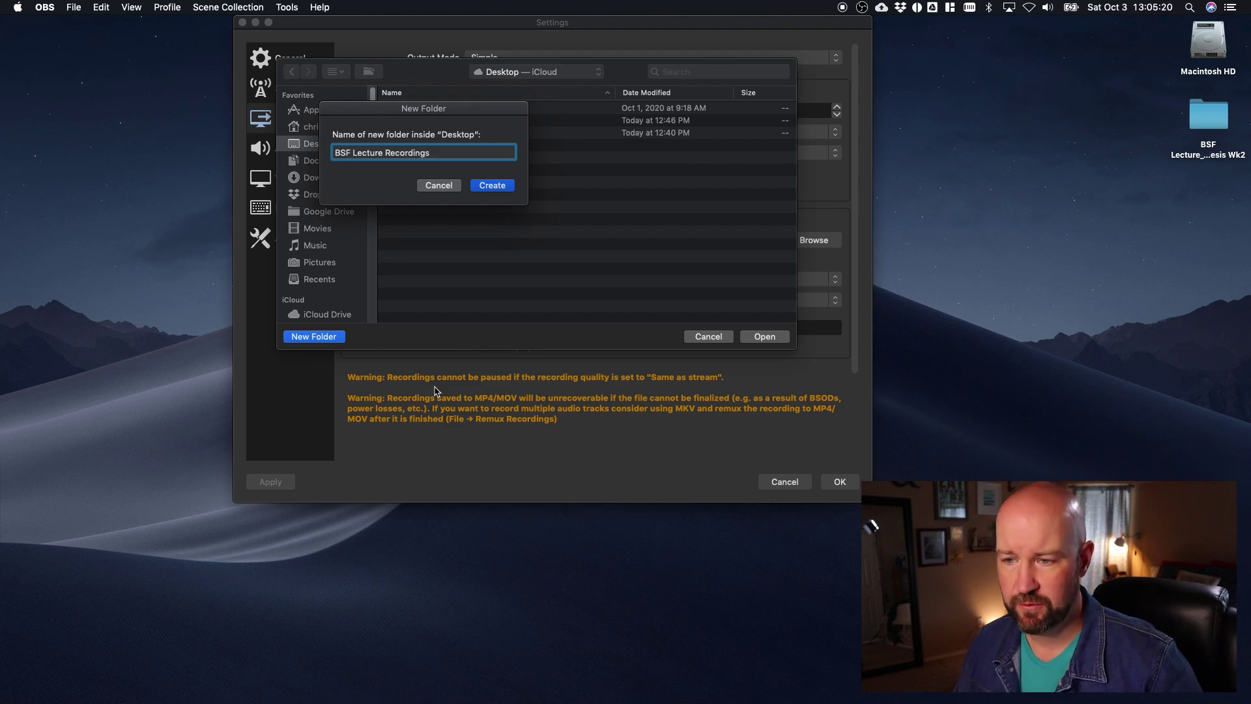
pyautogui.click(486, 188)
pyautogui.click(765, 336)
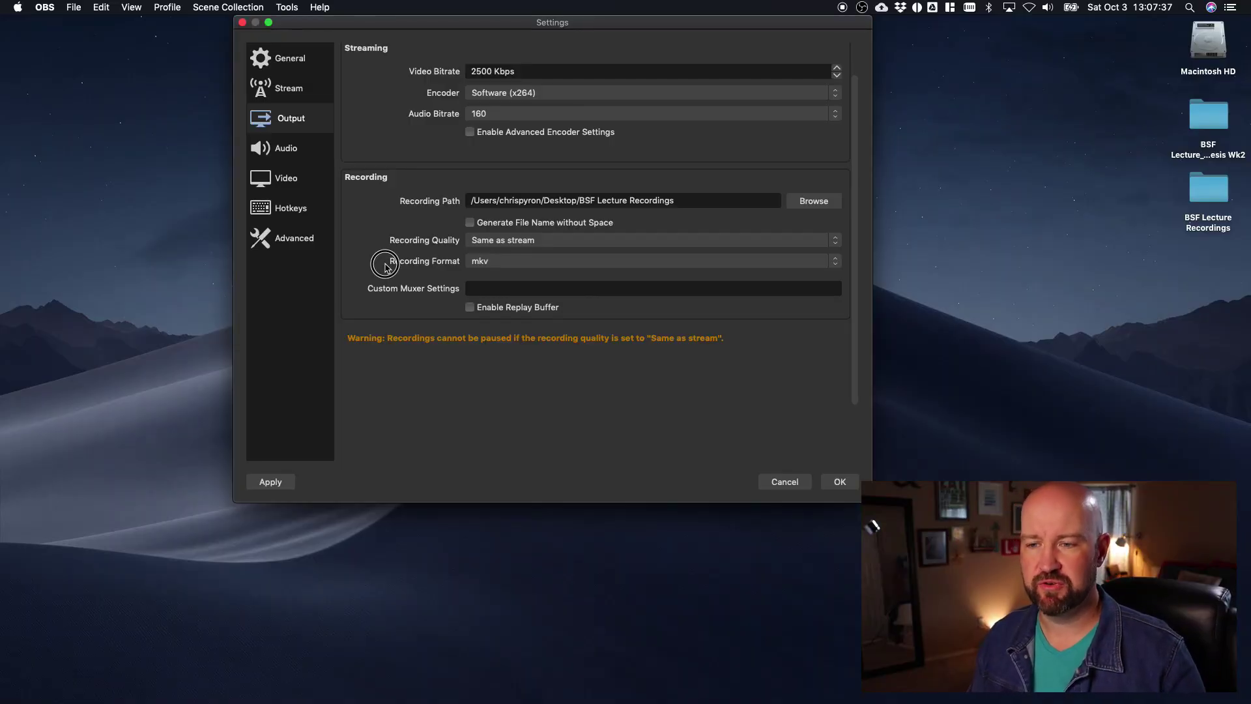
# Set the recording format to mp4, apply the output settings and close them.
pyautogui.click(387, 267)
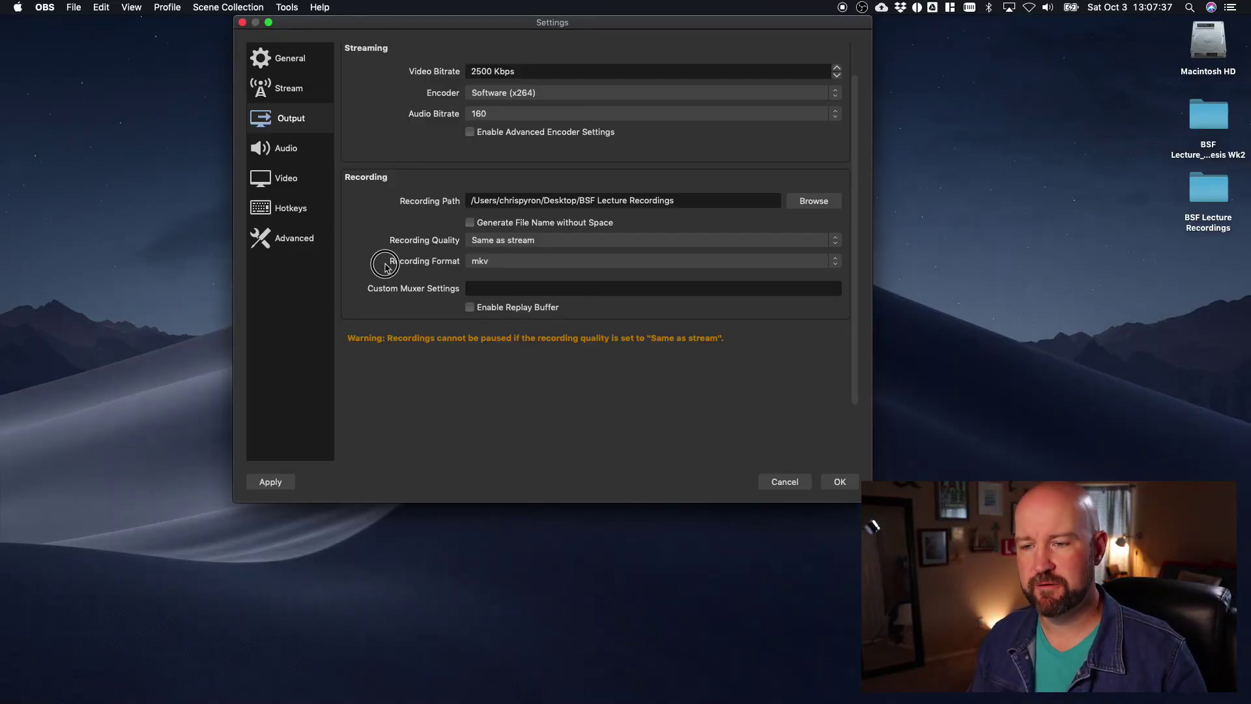
pyautogui.click(544, 262)
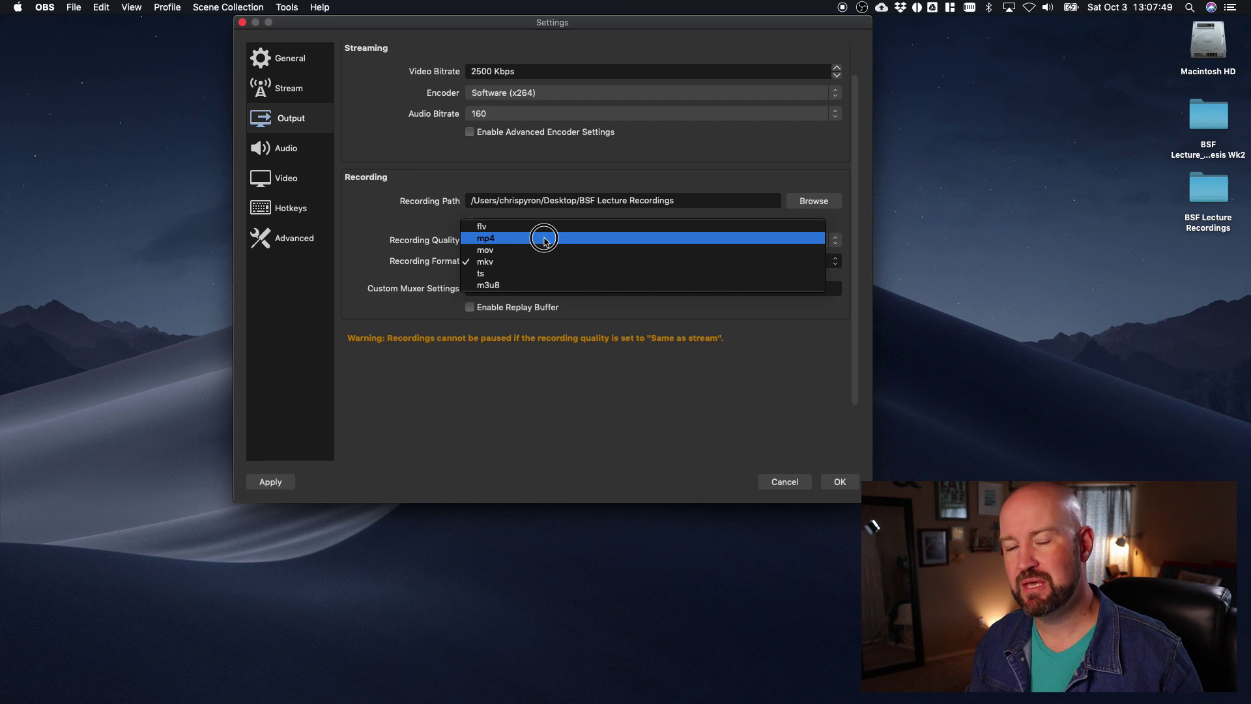
pyautogui.click(544, 239)
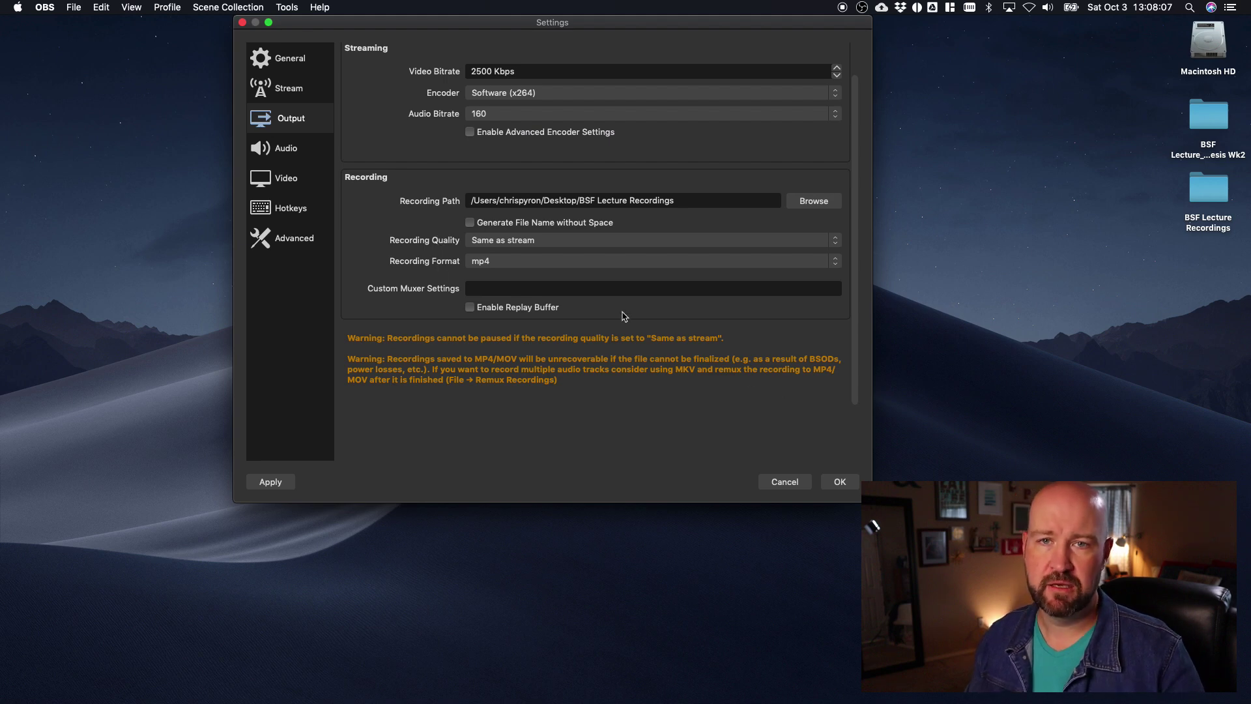
pyautogui.click(272, 484)
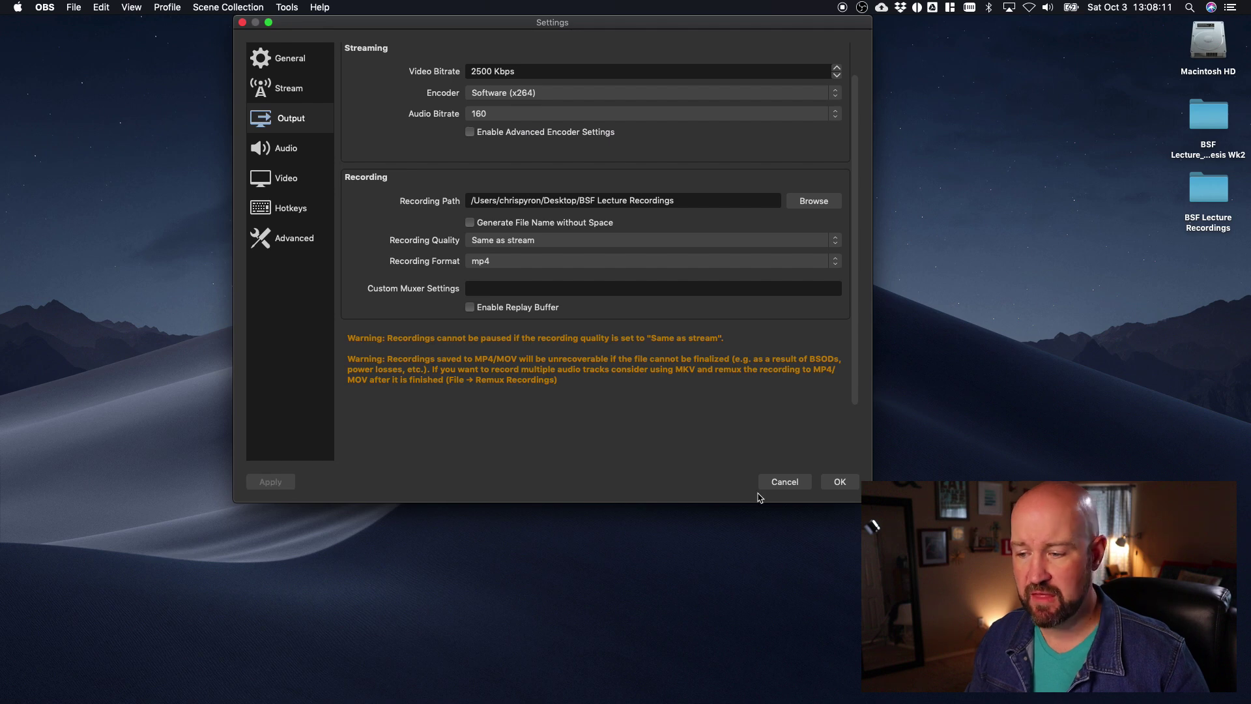
pyautogui.click(840, 483)
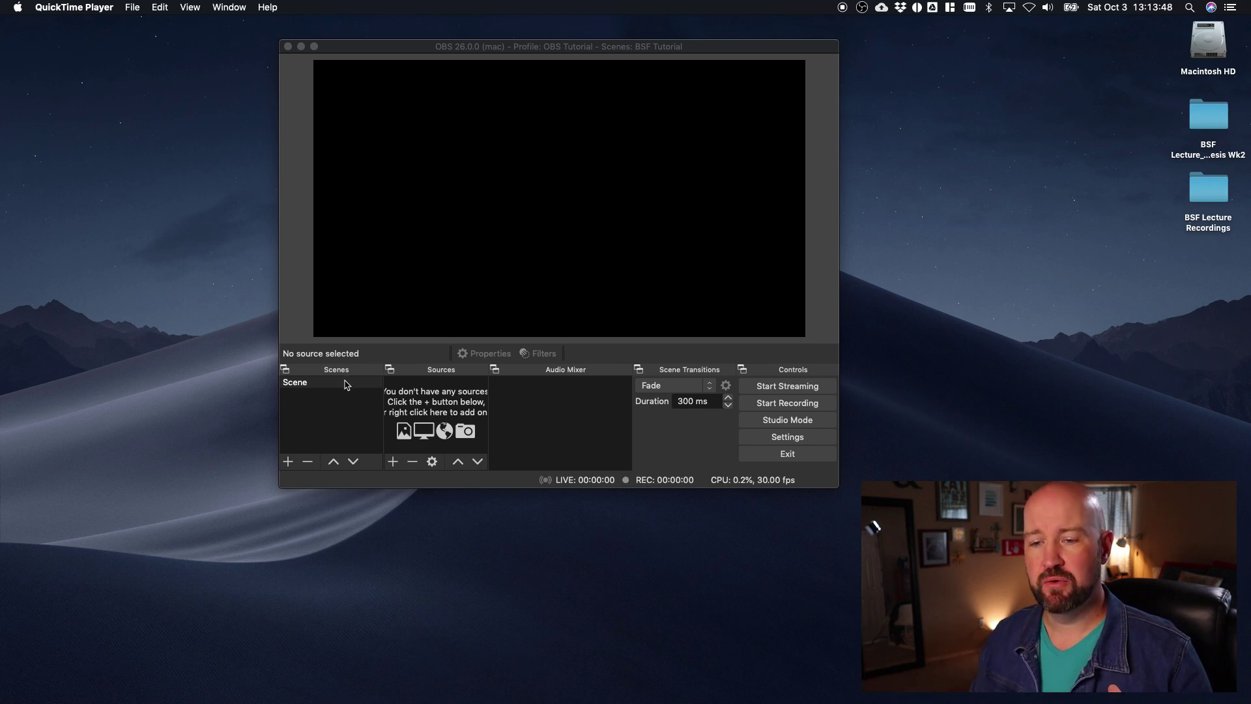
# Rename the default scene to Camera.
pyautogui.click(309, 390)
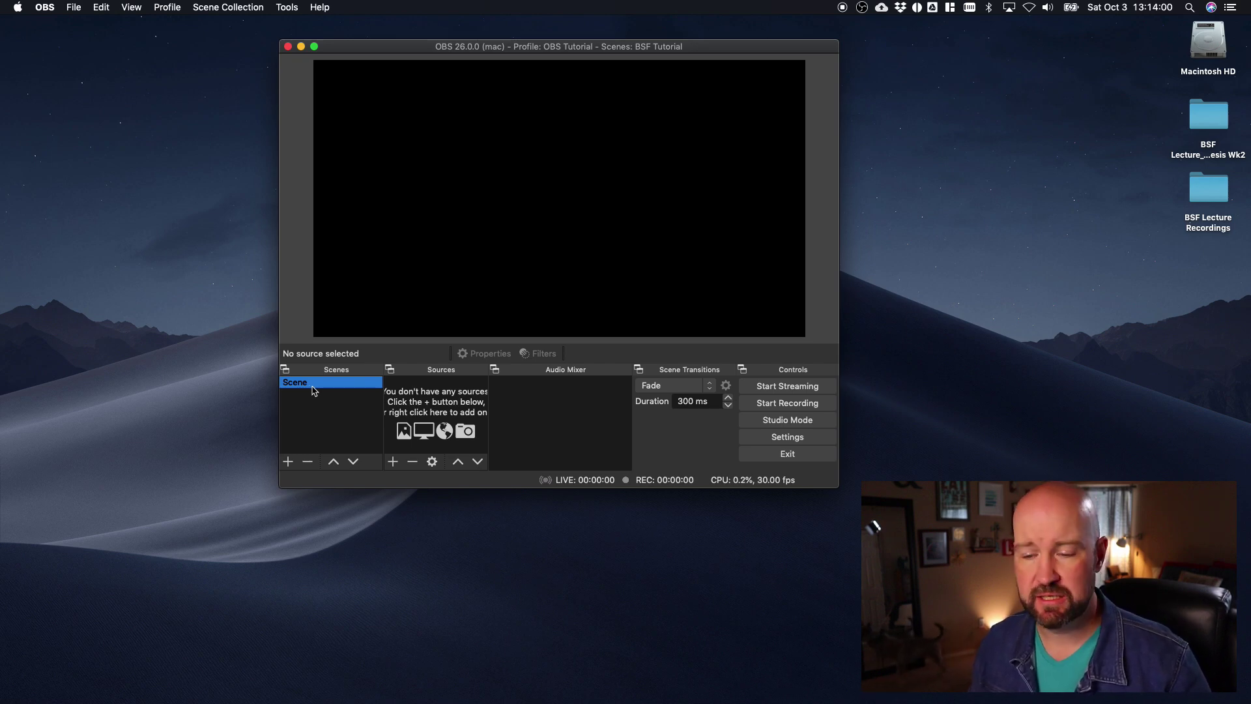
pyautogui.rightClick(315, 389)
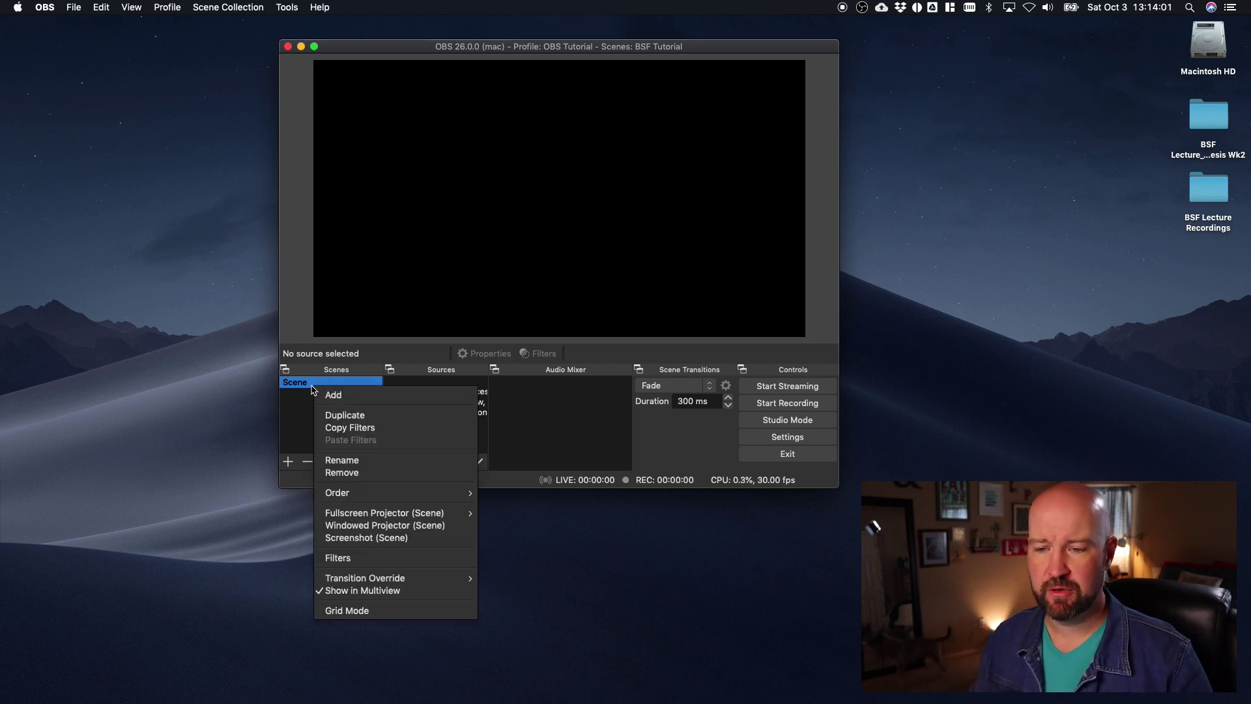
pyautogui.click(355, 460)
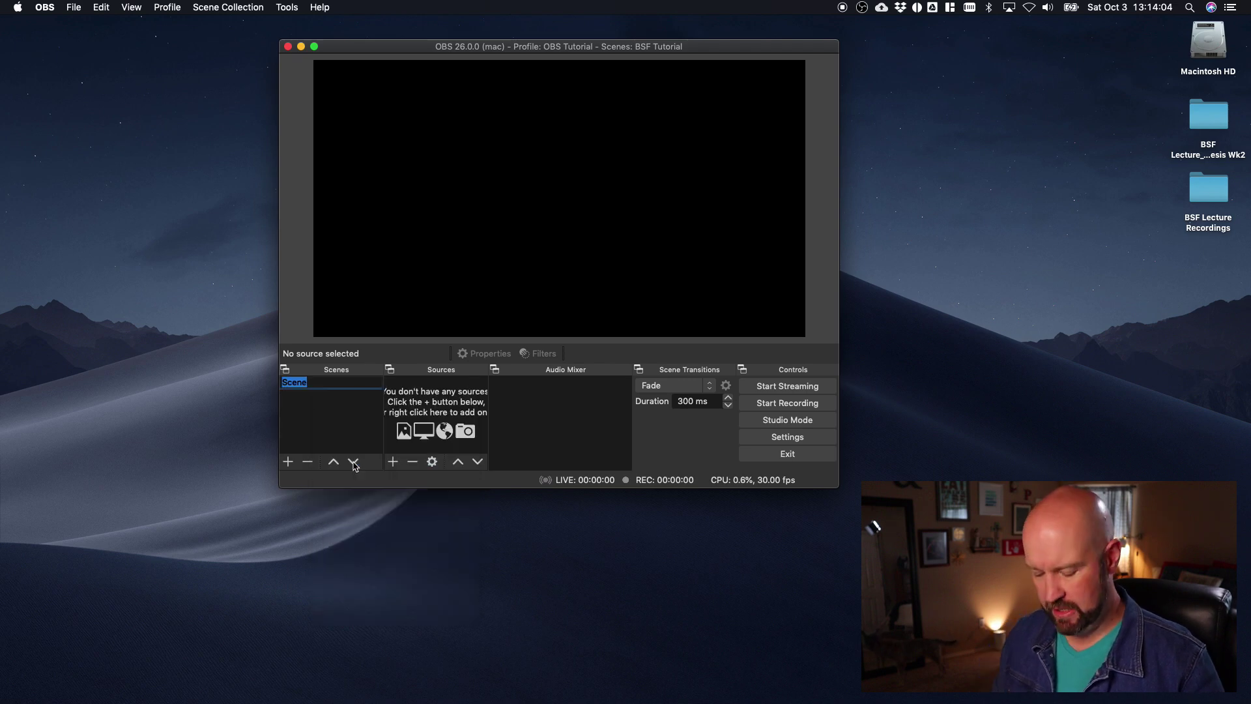
pyautogui.write('Camera')
pyautogui.press('Return')
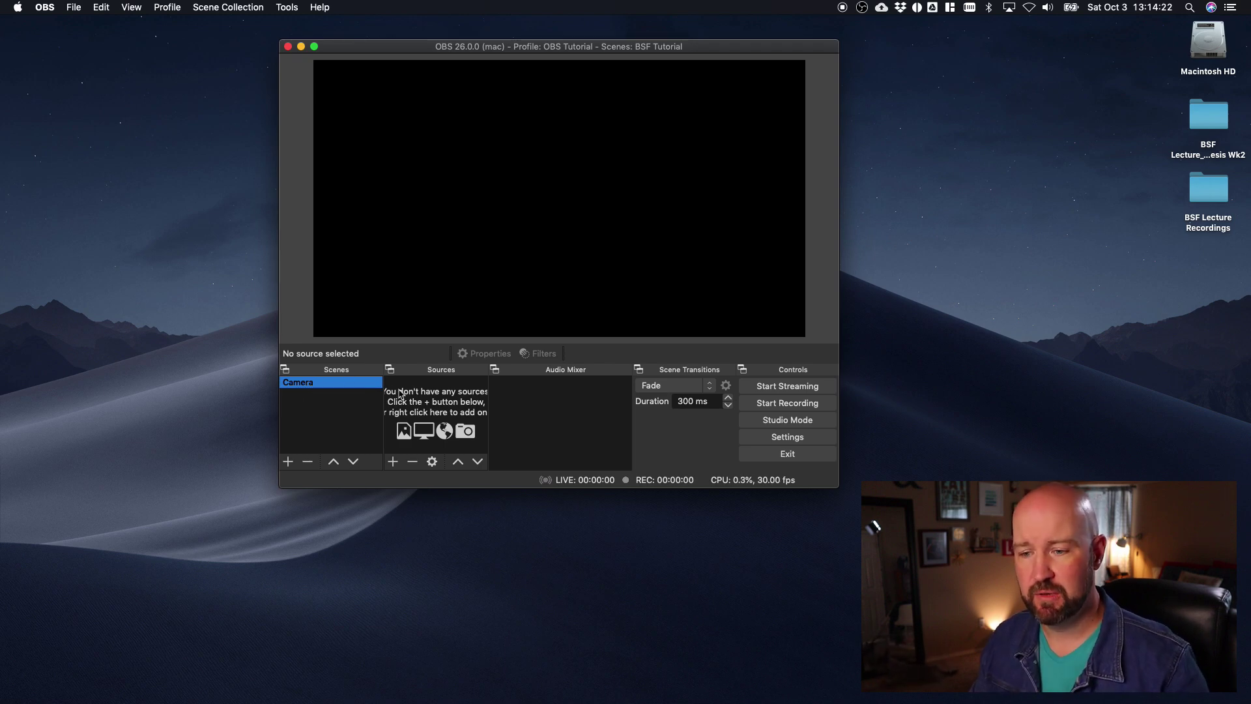
# Add a new Video Capture Device source named Macbook Camera to the Camera scene.
pyautogui.click(393, 464)
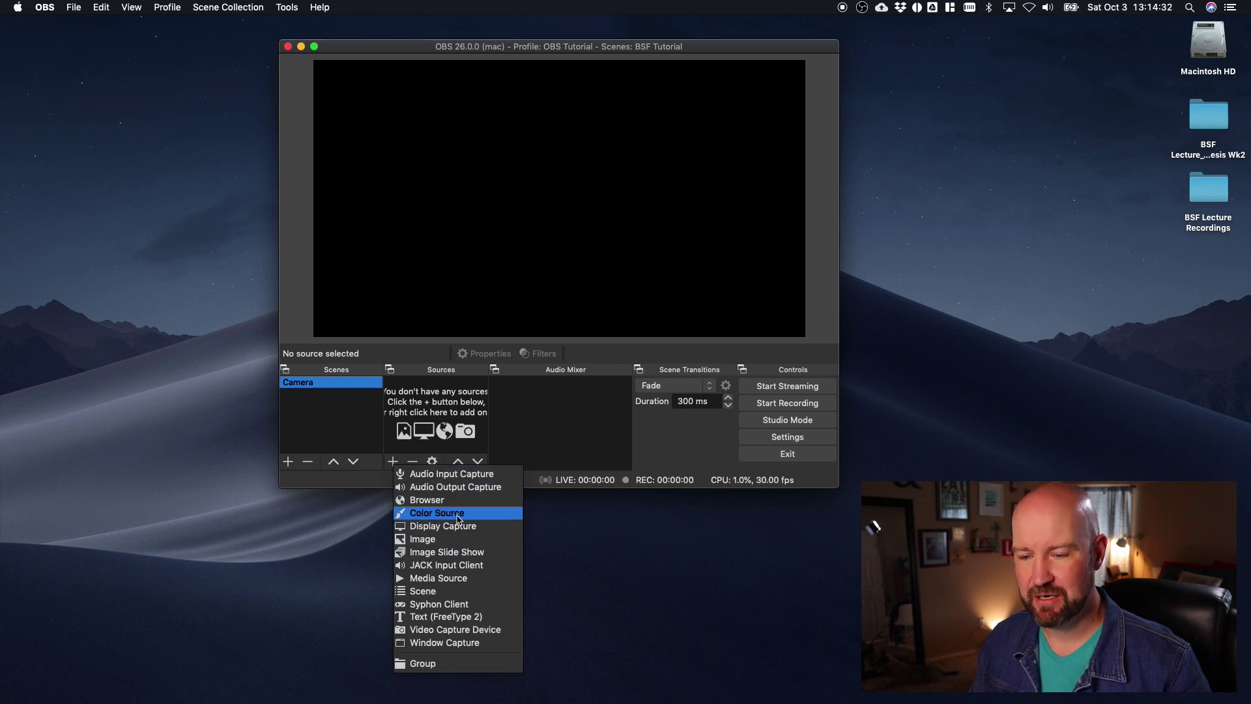
pyautogui.click(454, 630)
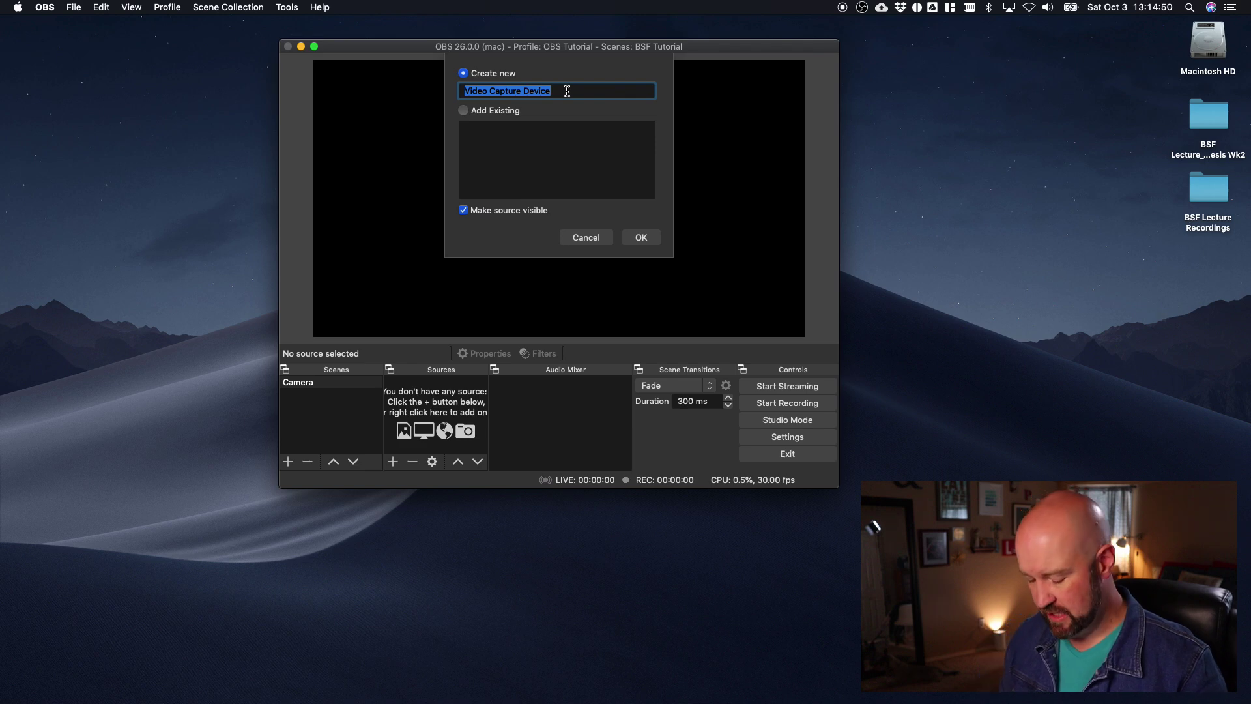
pyautogui.write('Macboo')
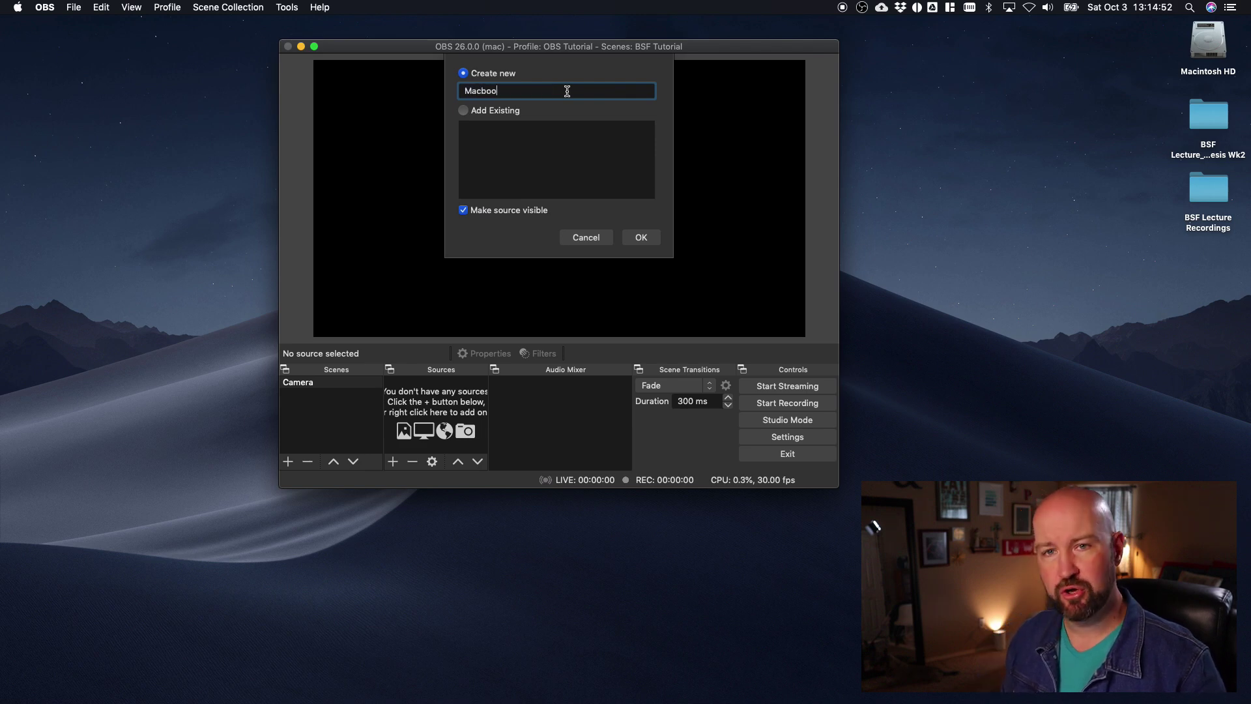
pyautogui.write('k Camera')
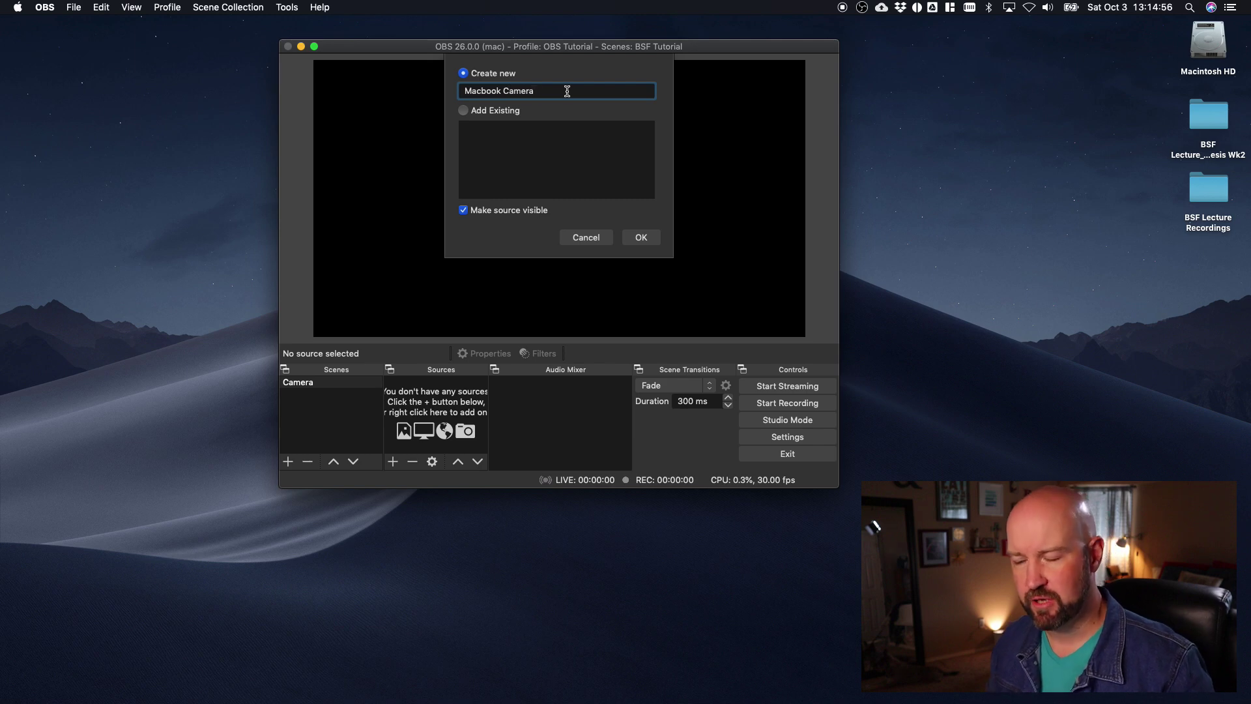
pyautogui.click(653, 240)
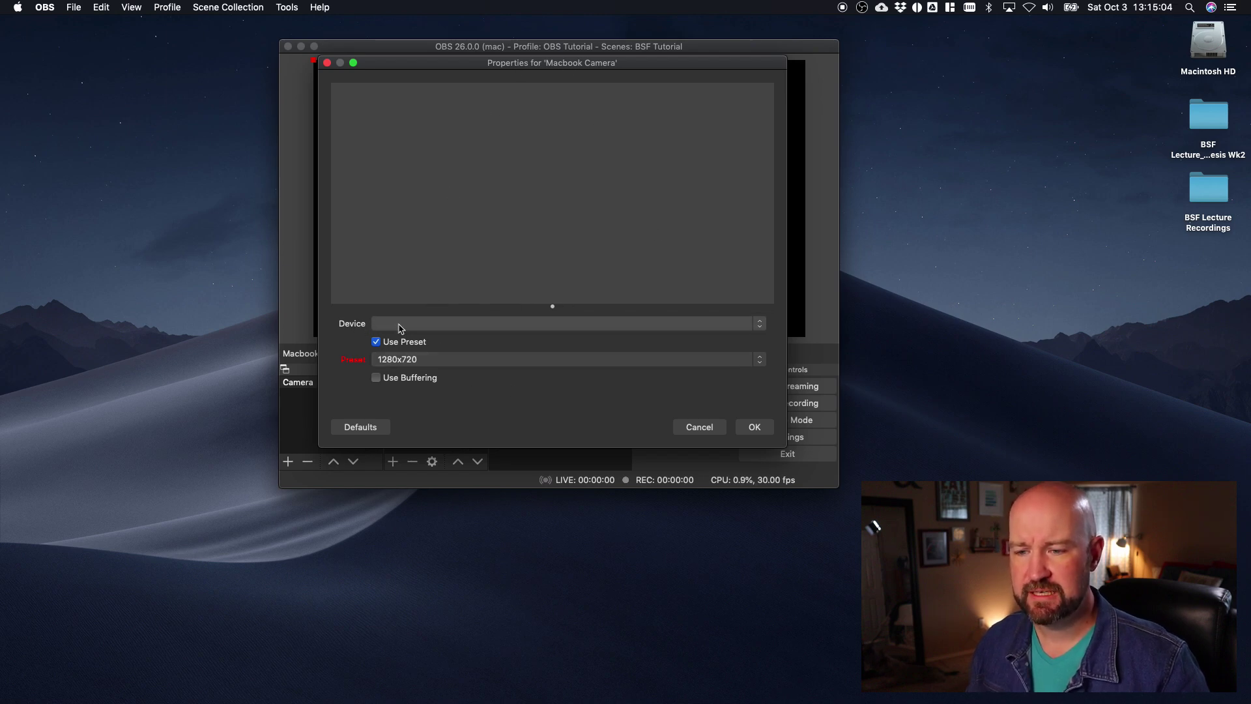
# Set the Macbook Camera source's device to FaceTime HD Camera and scale its image to fill the canvas.
pyautogui.click(742, 328)
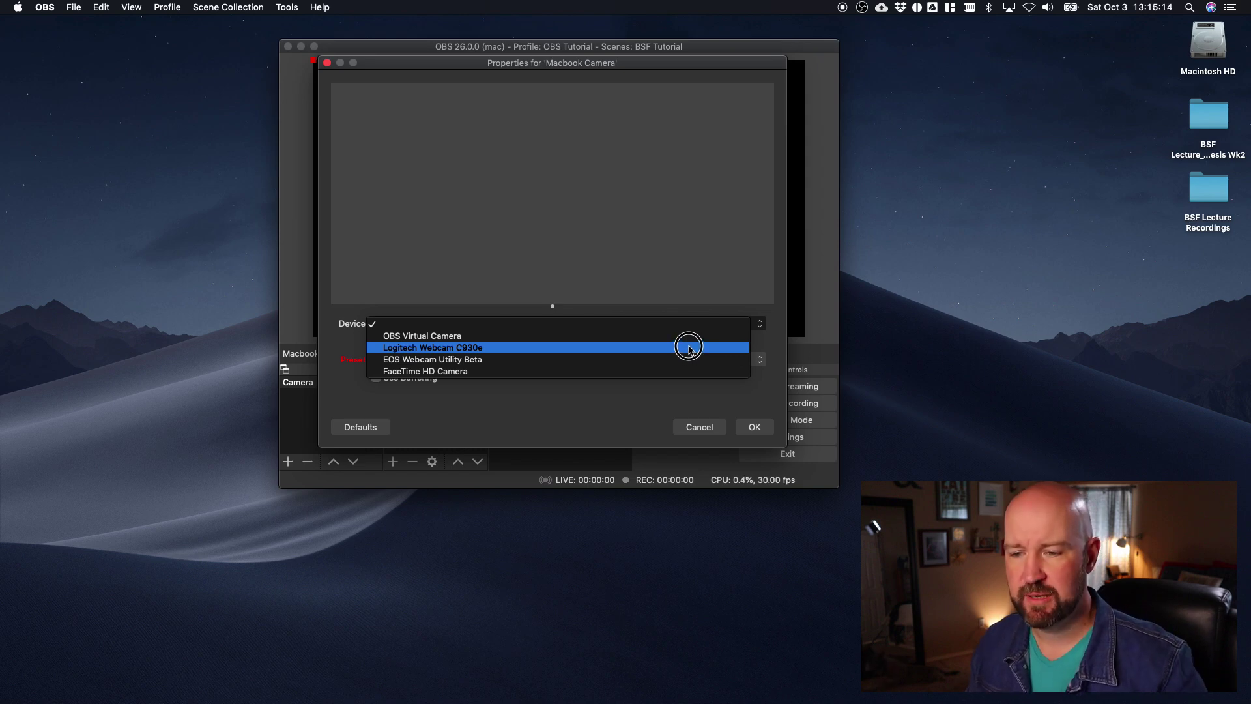
pyautogui.click(493, 372)
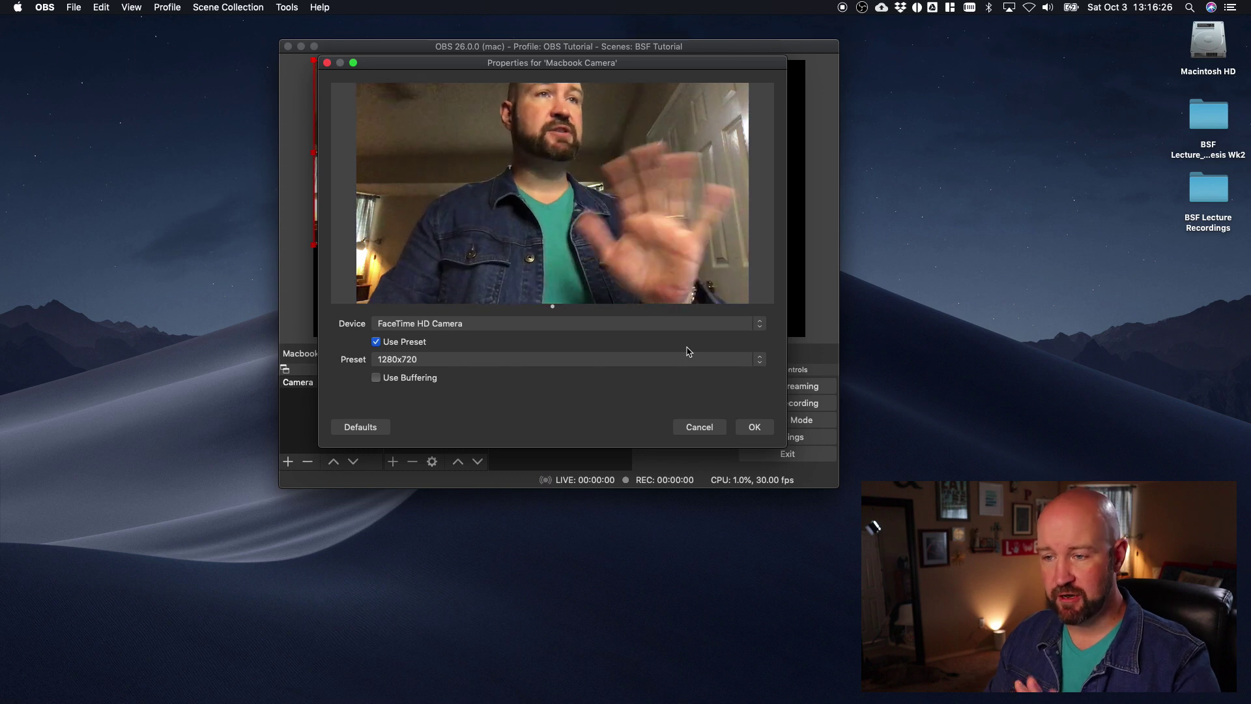
pyautogui.click(754, 427)
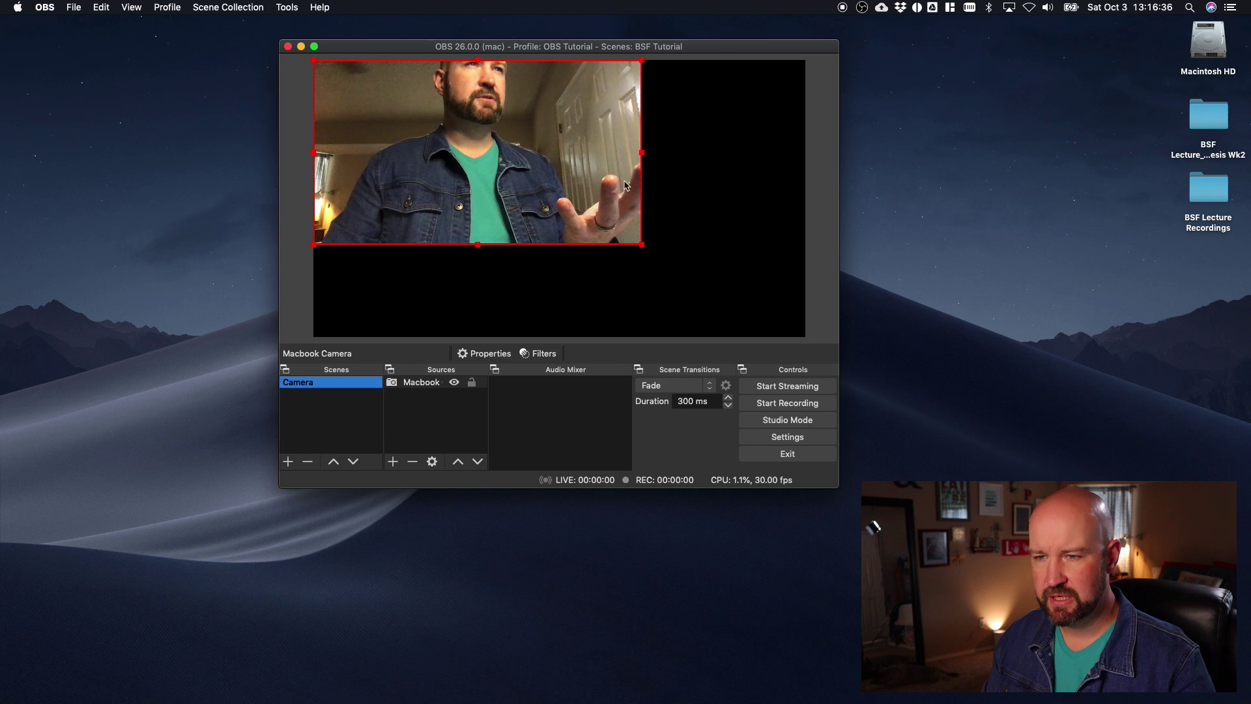
pyautogui.moveTo(642, 245); pyautogui.dragTo(756, 339)
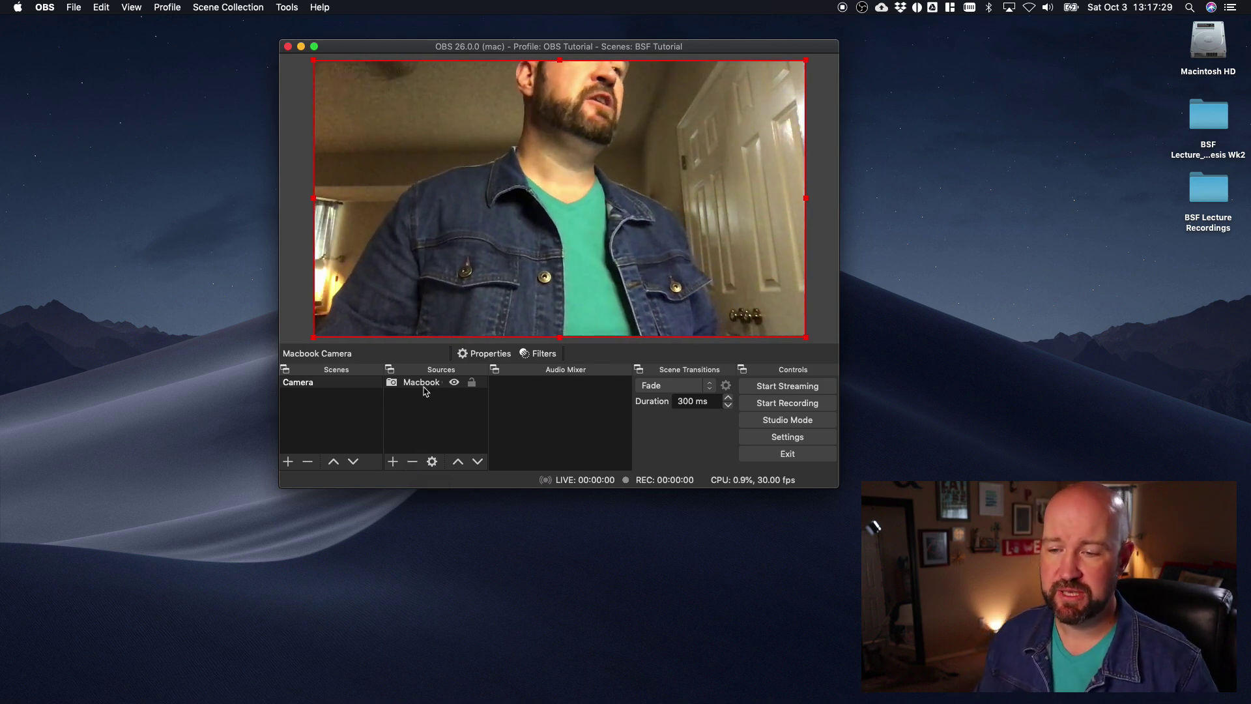
# Add a new Audio Input Capture source named Macbook Mic to the Camera scene, using the MacBook Pro Microphone device.
pyautogui.click(393, 463)
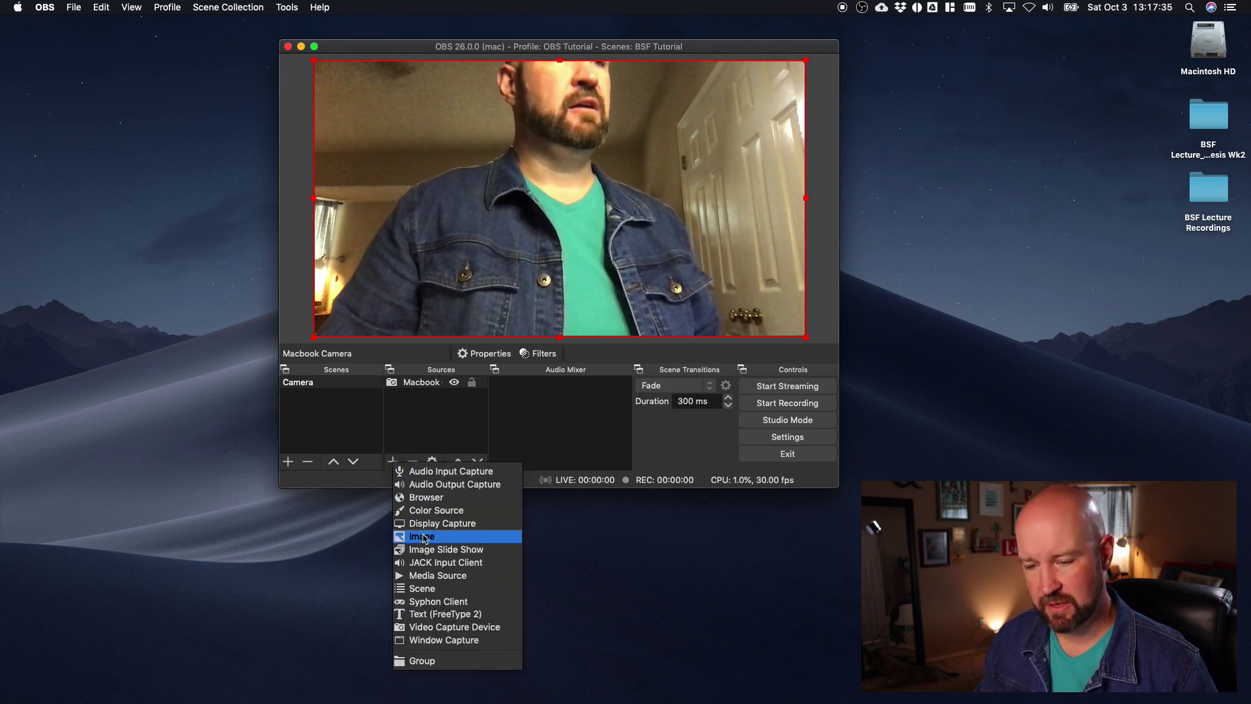
pyautogui.click(479, 472)
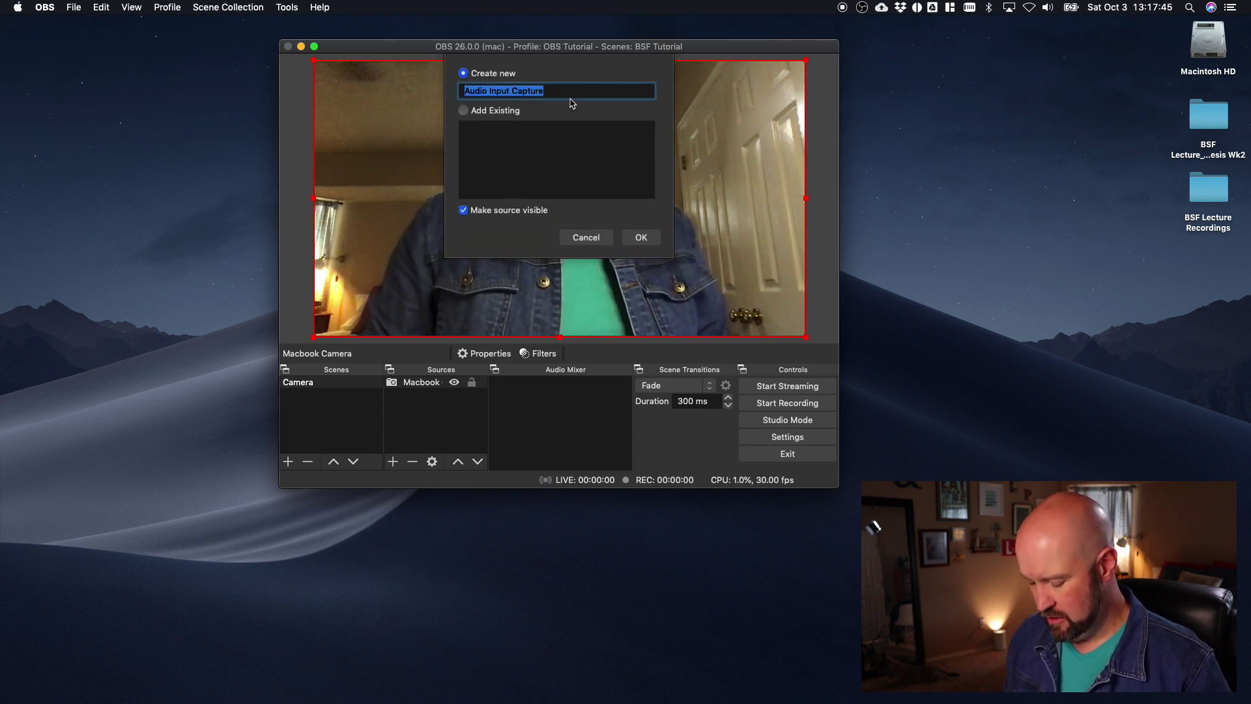
pyautogui.write('Macbook Mic')
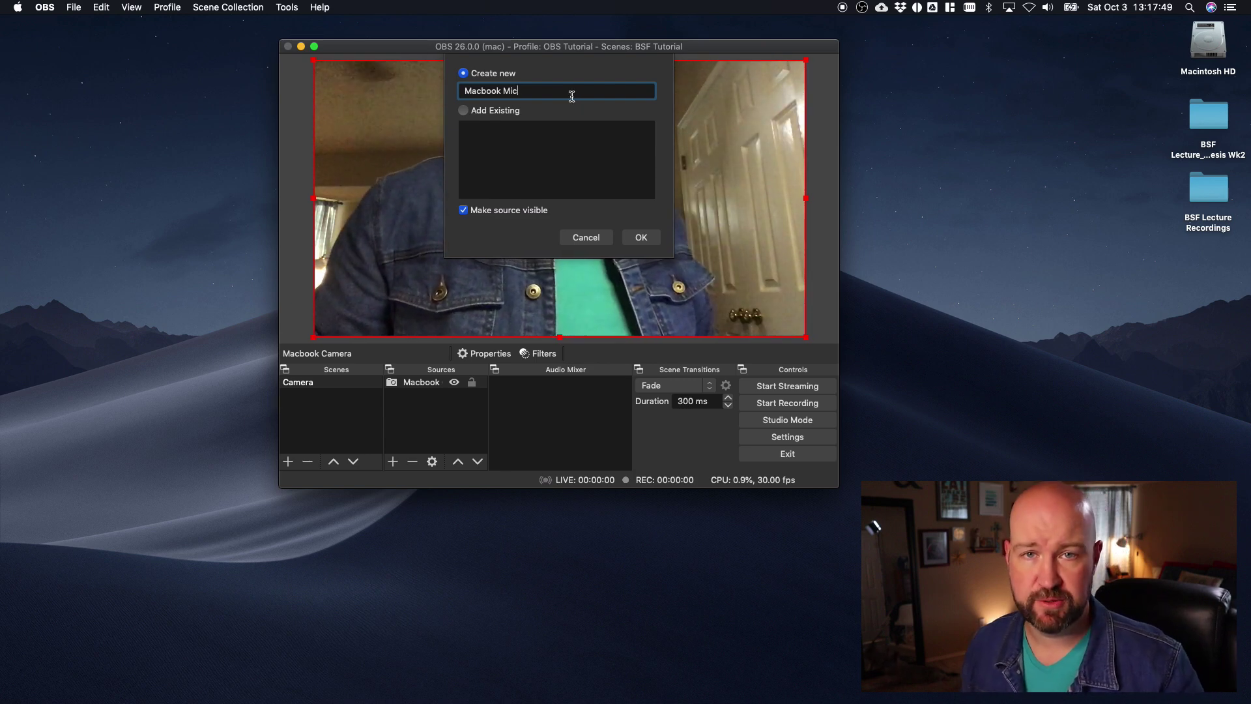
pyautogui.click(642, 237)
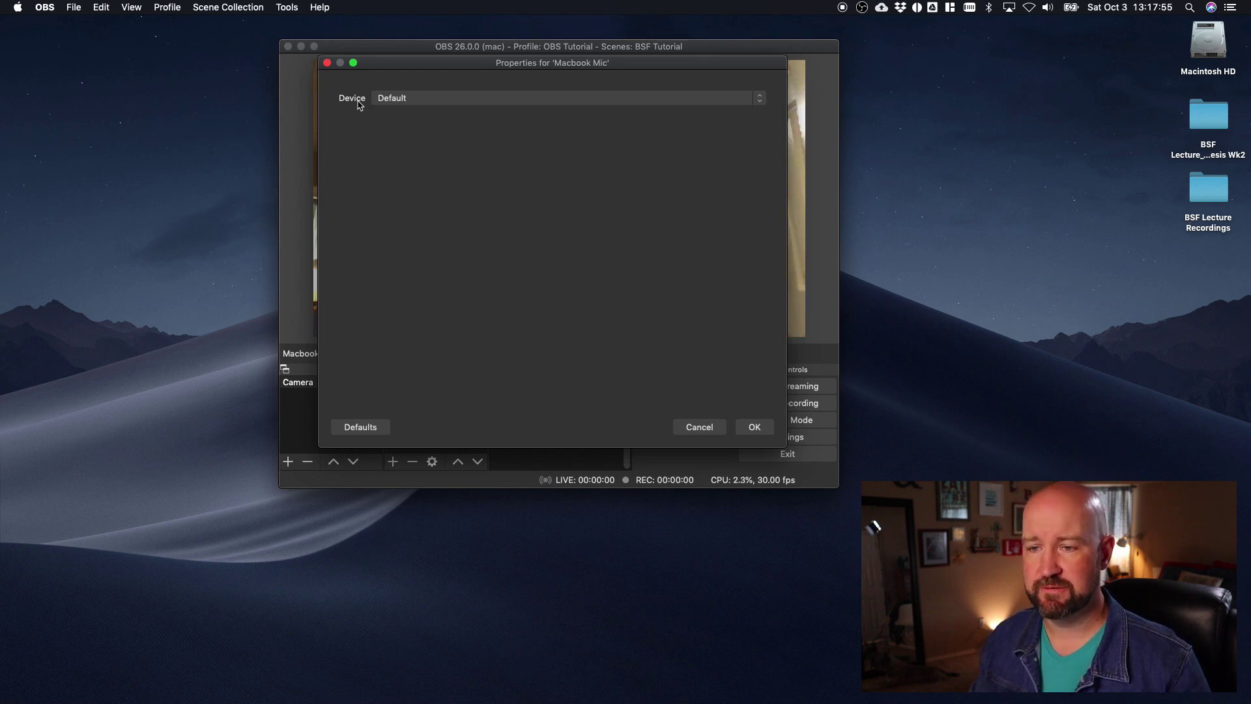
pyautogui.click(575, 101)
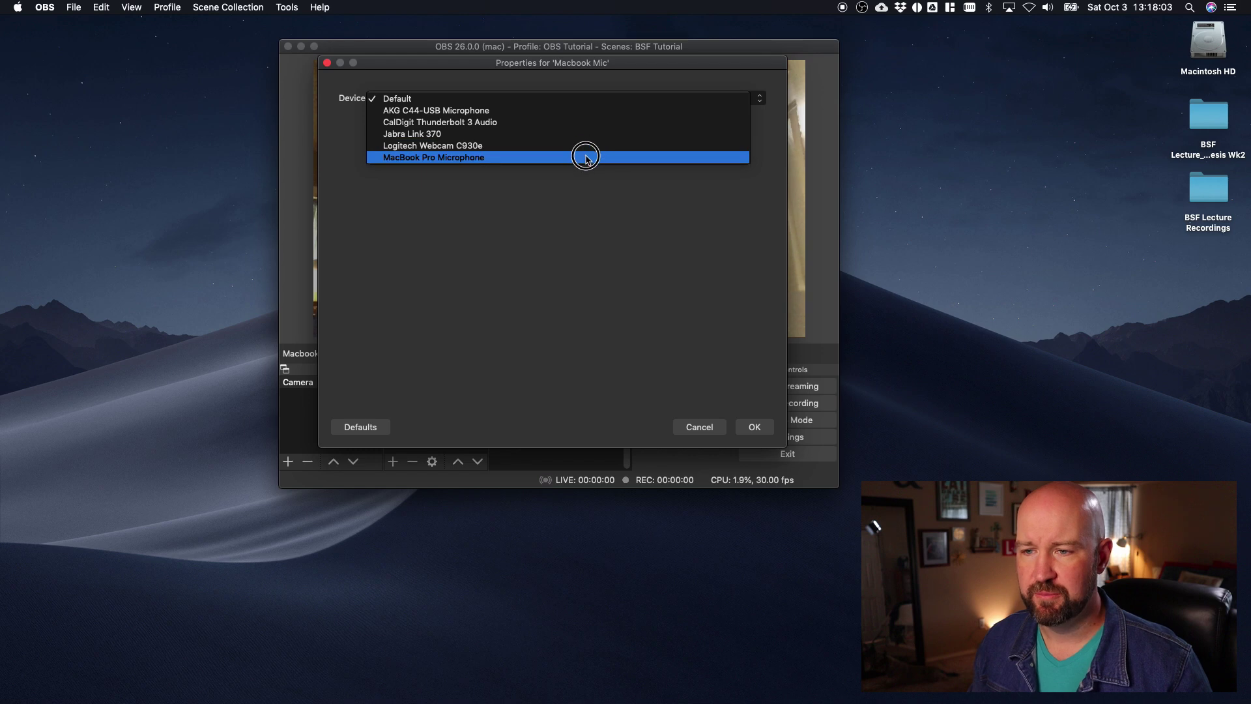
pyautogui.click(449, 159)
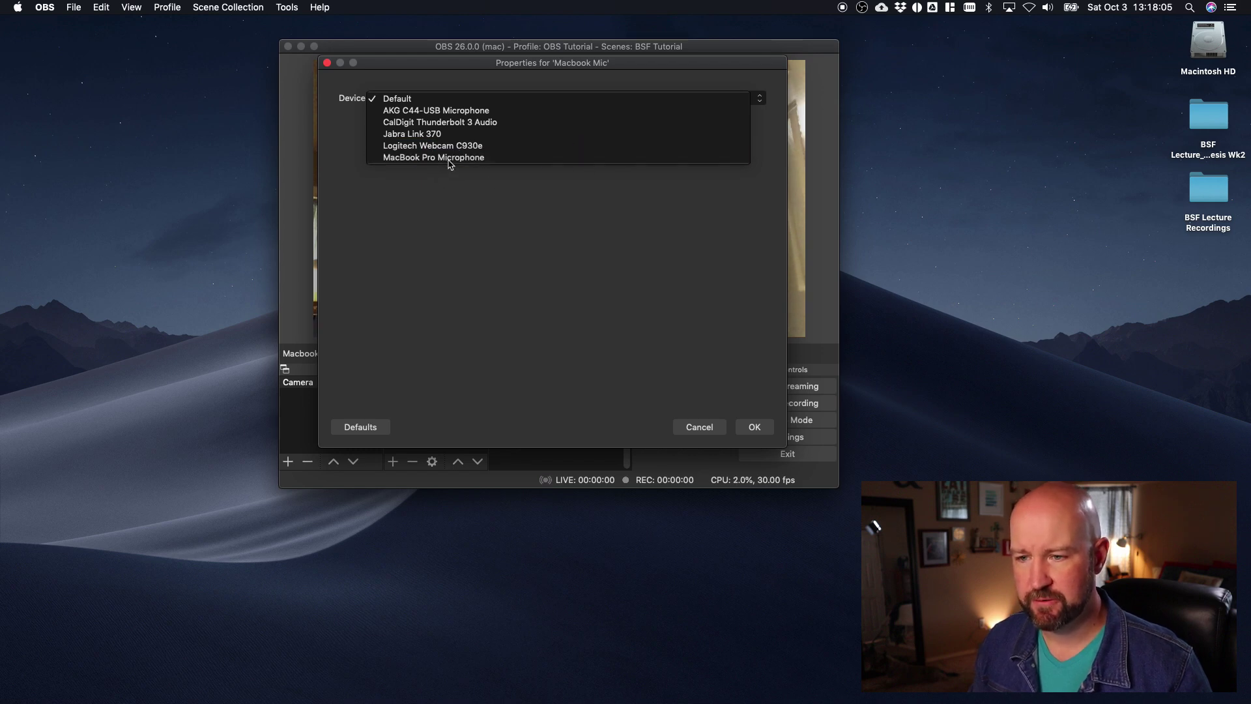
pyautogui.click(754, 428)
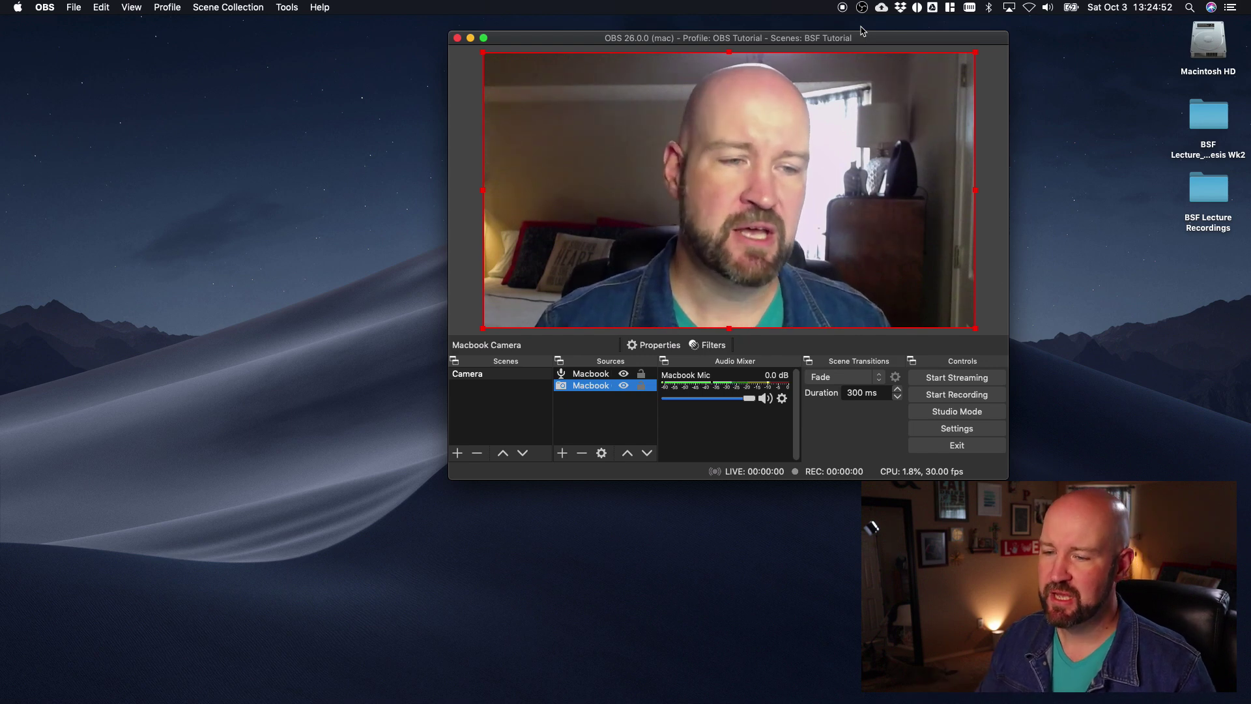
# Create a new scene named Divisions.
pyautogui.click(458, 456)
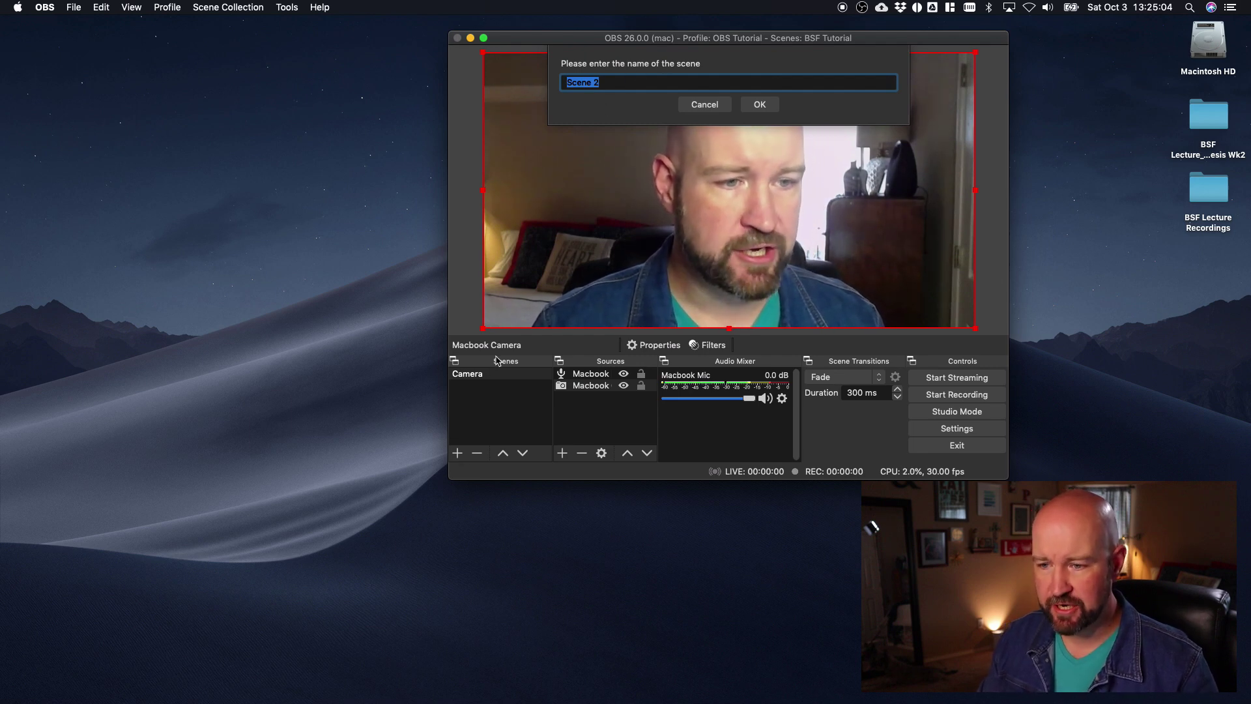
pyautogui.write('Divisions')
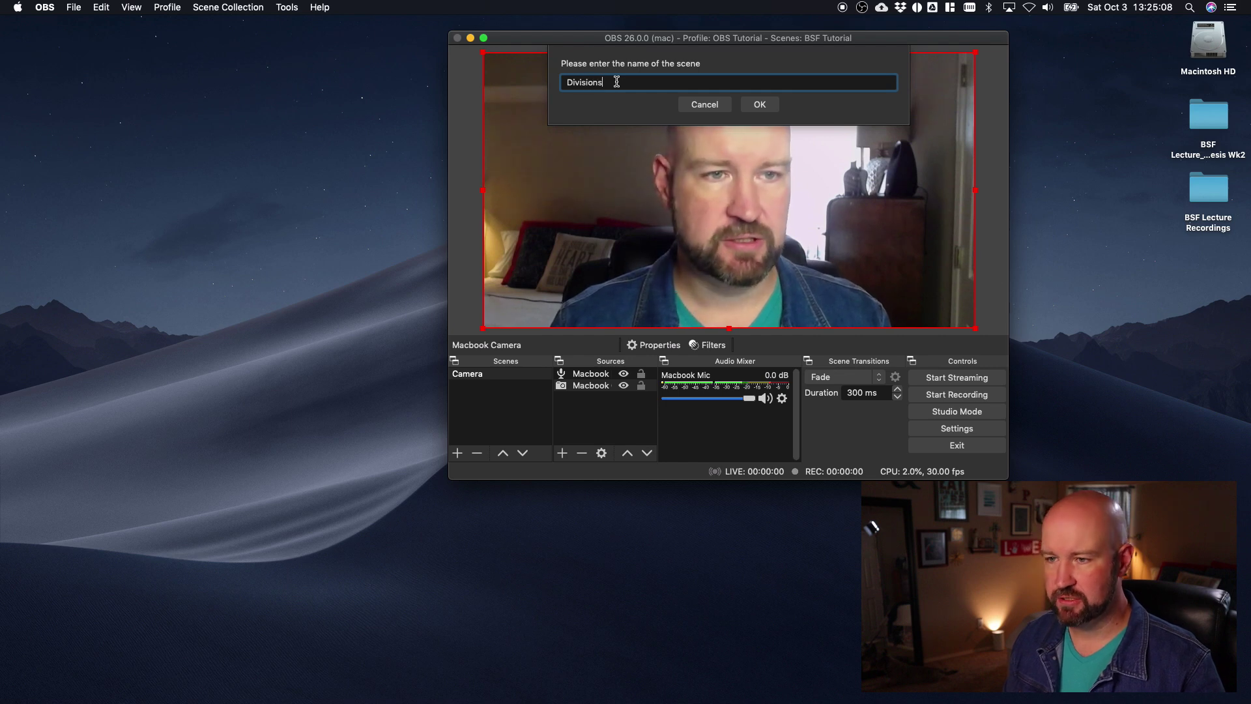
pyautogui.click(767, 106)
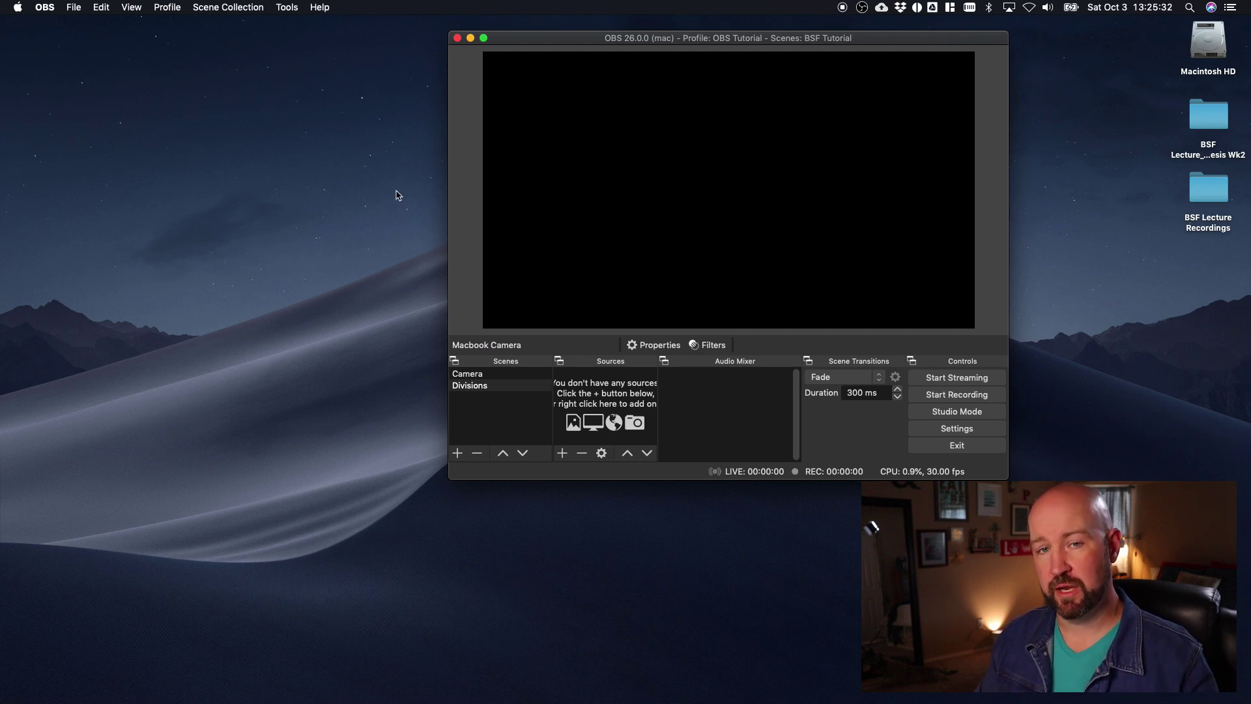
# Add a new Image source named Divisions Slide to the Divisions scene.
pyautogui.click(562, 454)
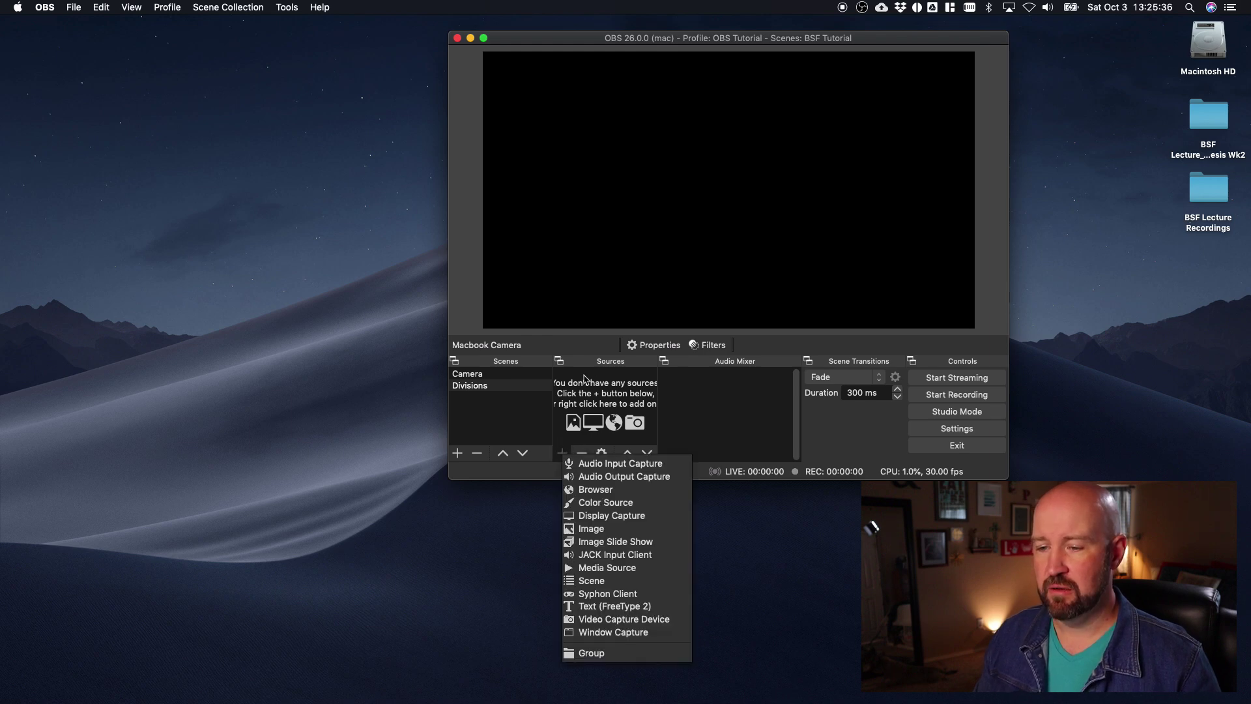
pyautogui.click(609, 529)
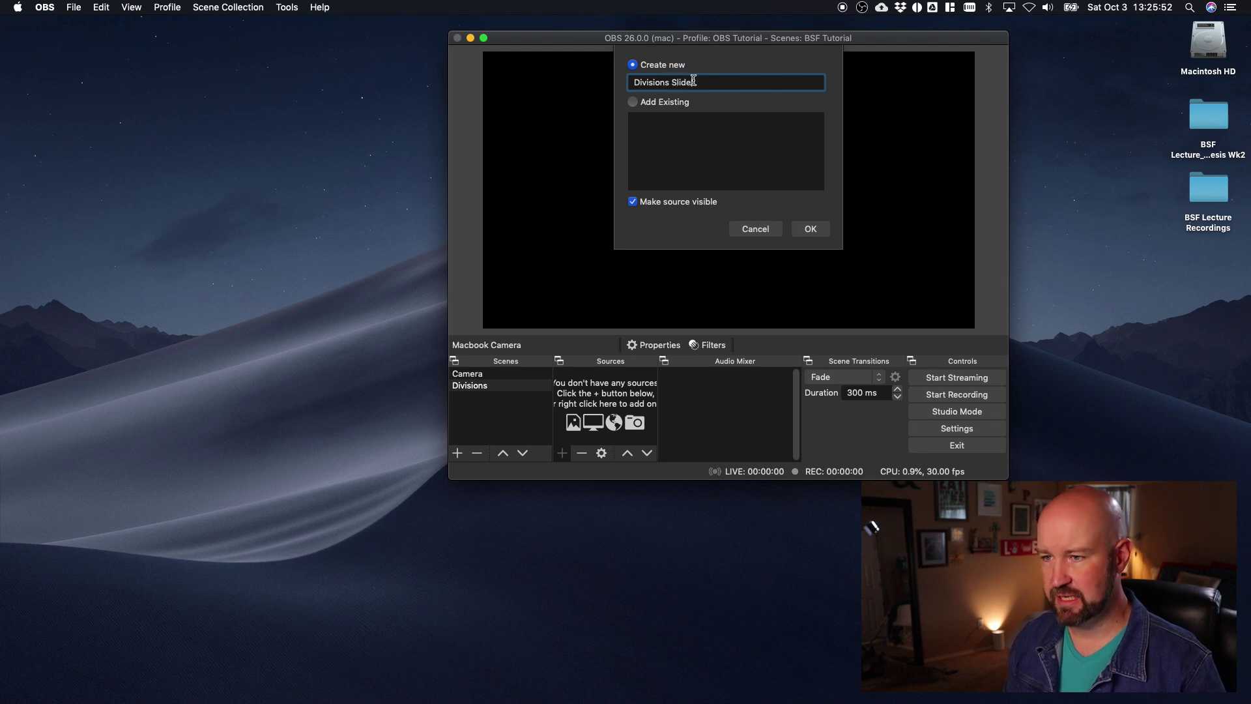
pyautogui.press('Return')
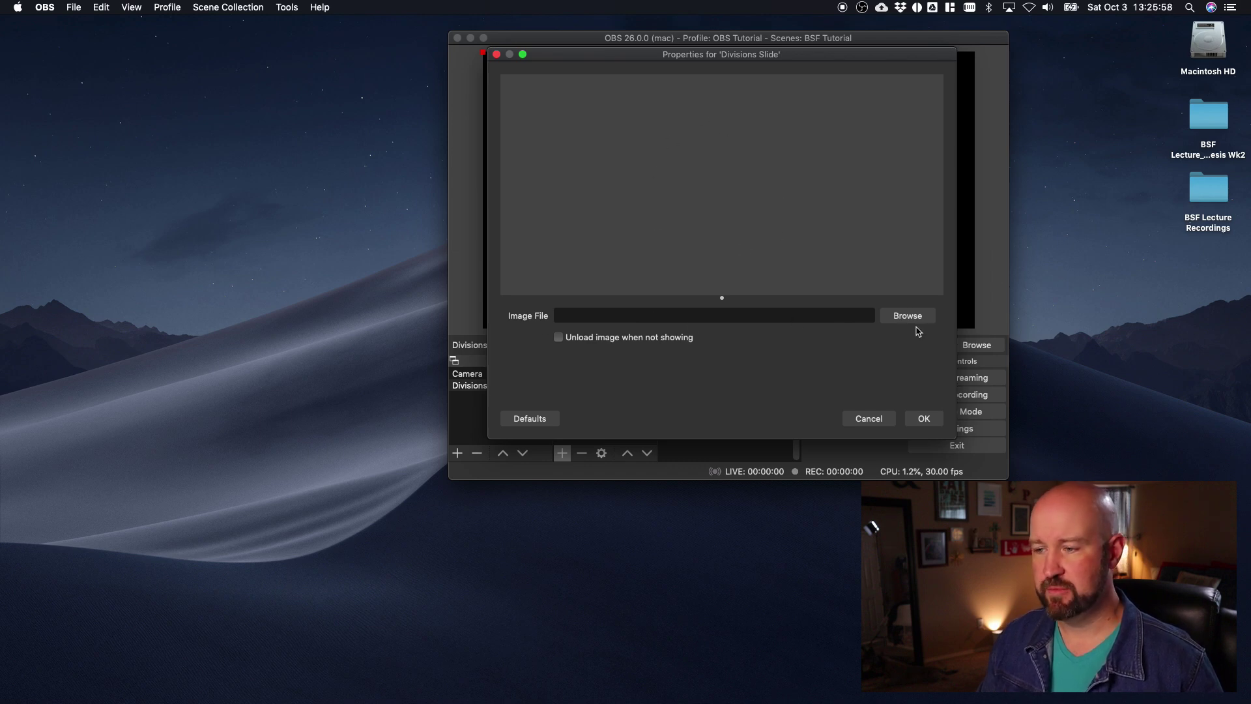
# Load Lecture Template OBS Tut.001.jpeg from the Desktop folder BSF Lecture_Genesis Wk2 as the image file of Divisions Slide.
pyautogui.click(1207, 123)
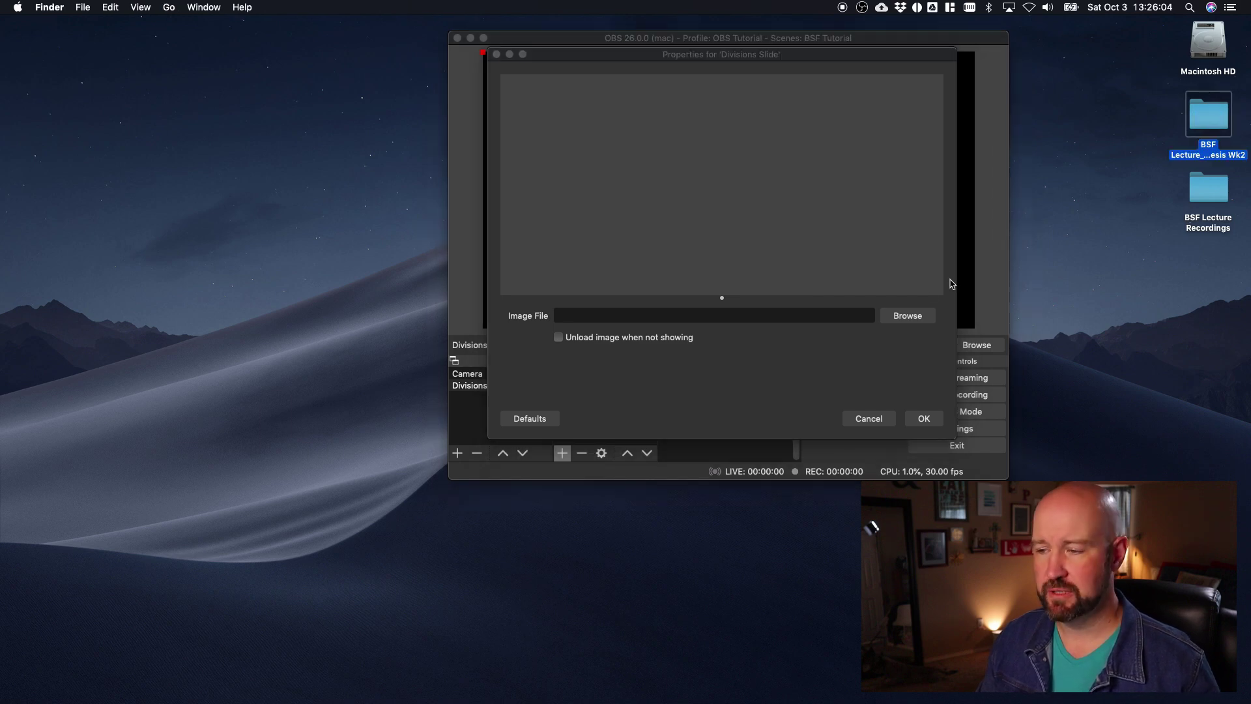
pyautogui.click(914, 319)
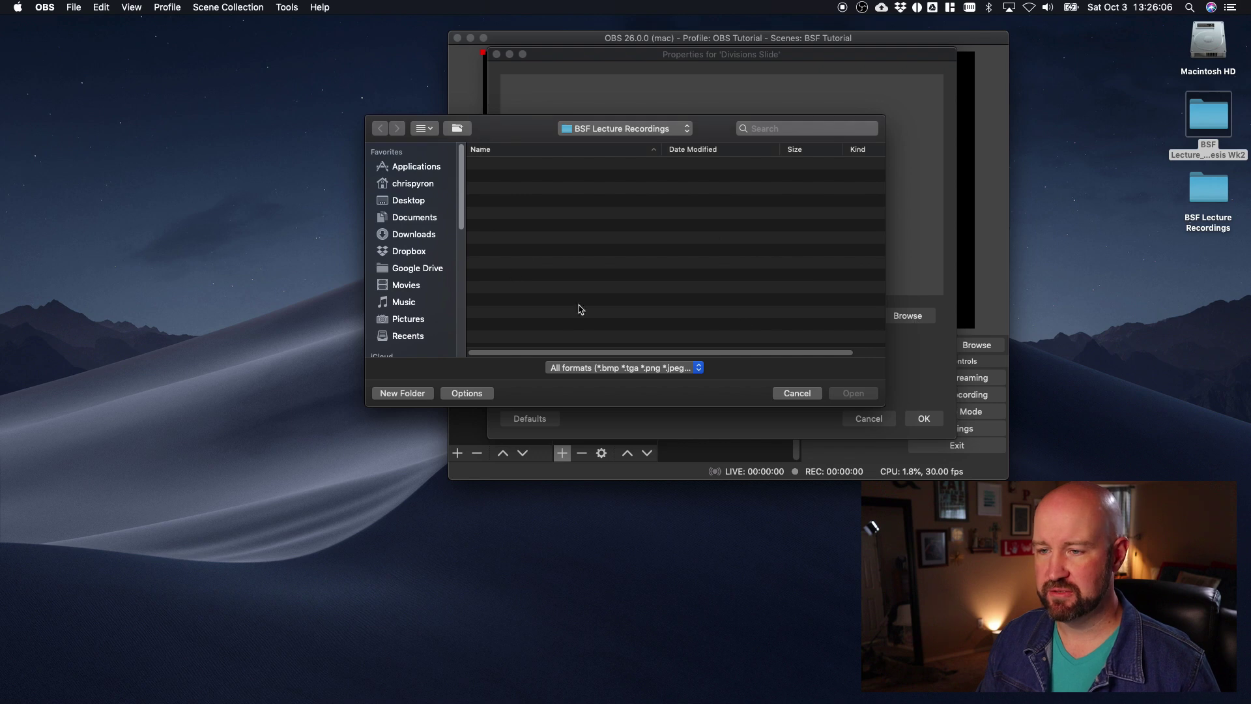
pyautogui.click(413, 202)
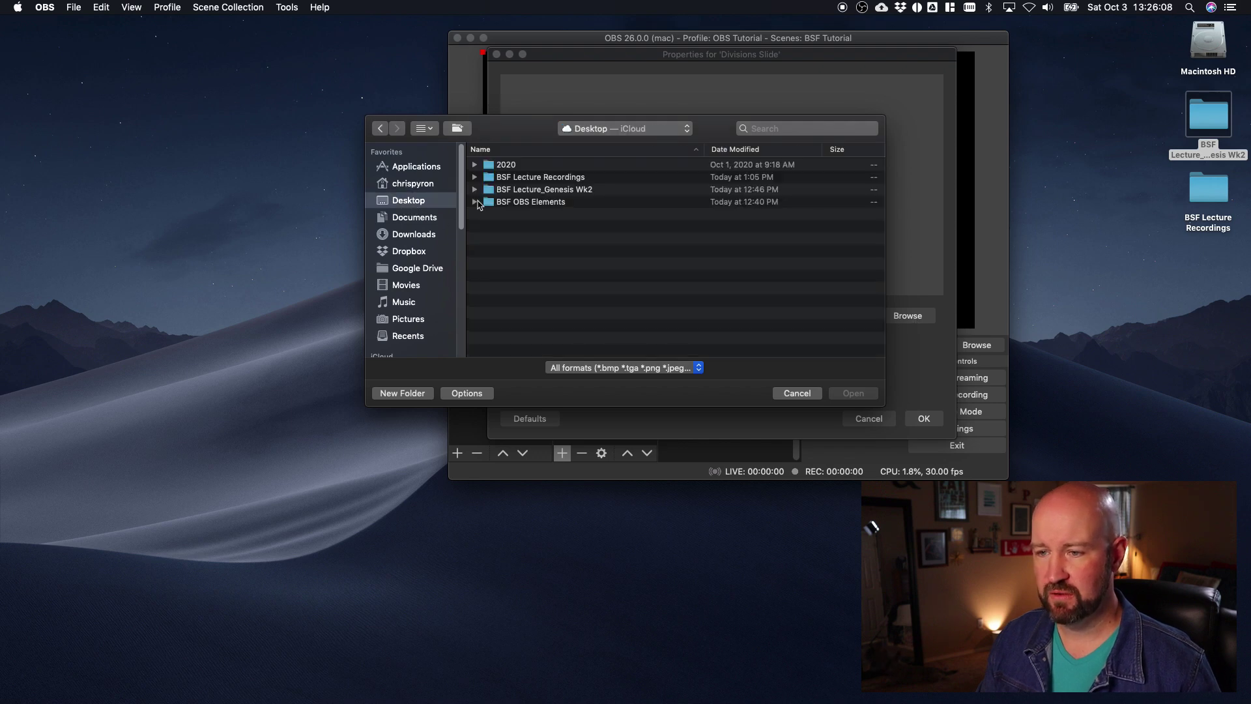
pyautogui.click(516, 189)
pyautogui.click(578, 189)
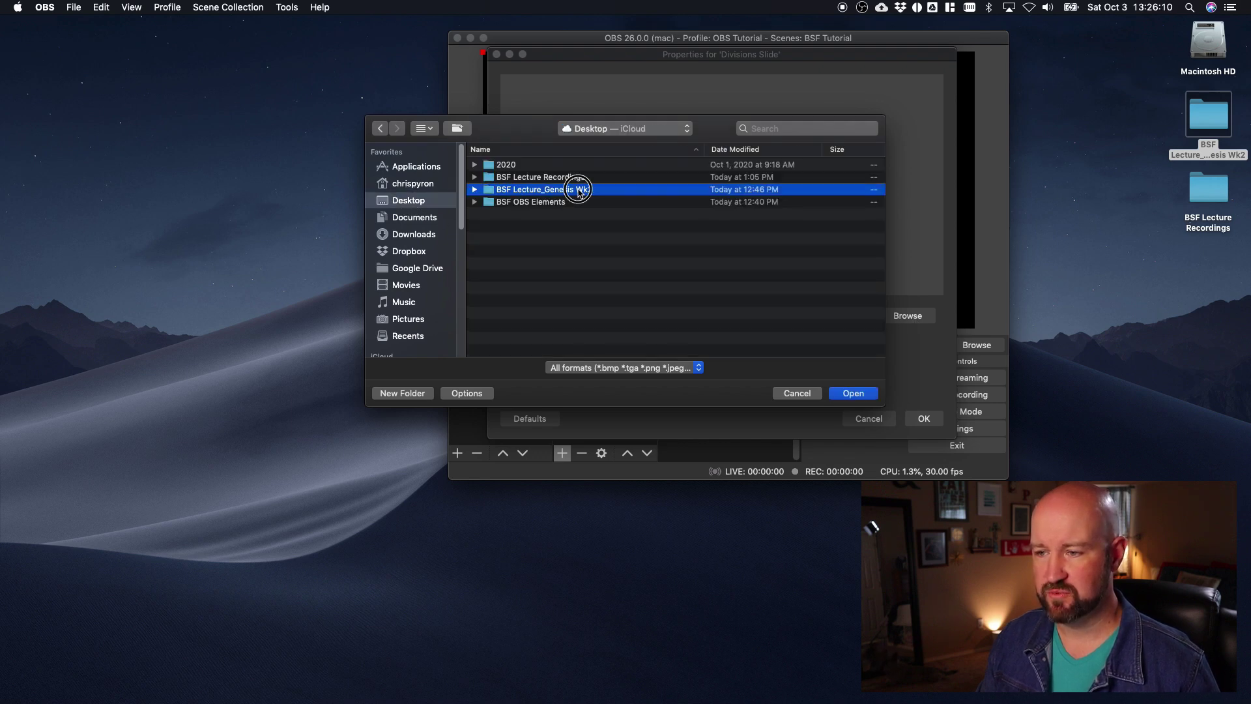
pyautogui.doubleClick(579, 190)
pyautogui.doubleClick(538, 167)
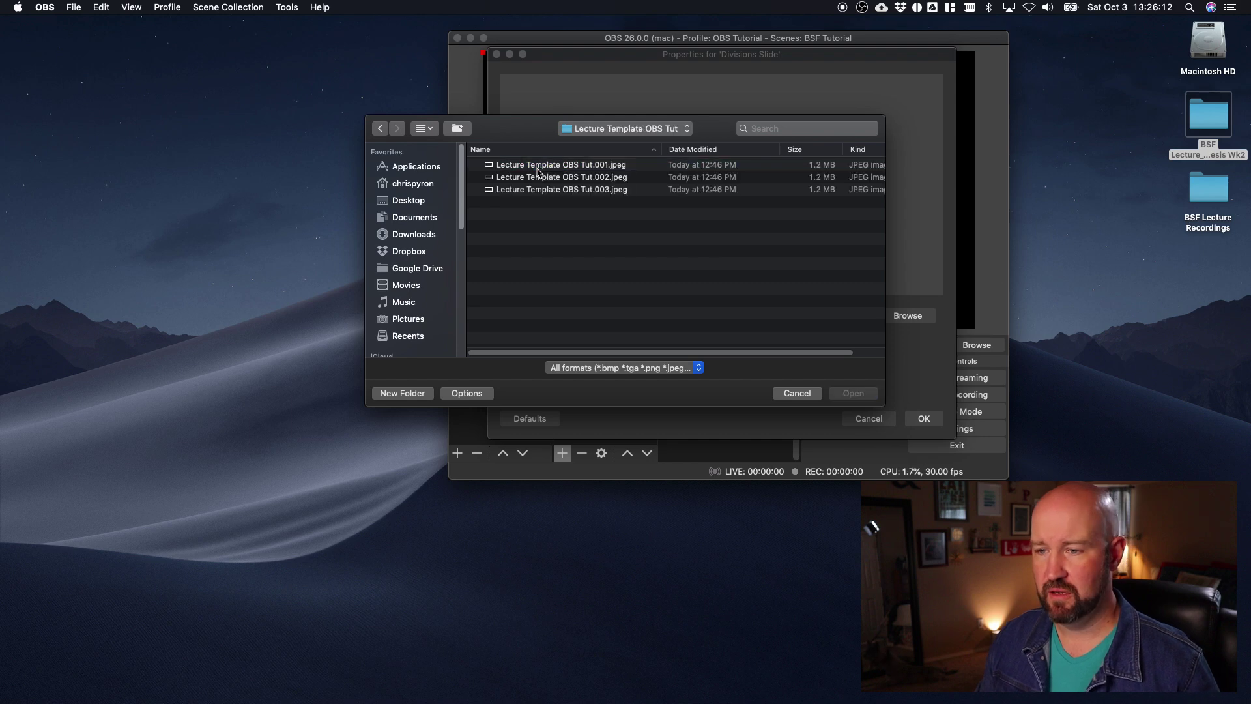
pyautogui.click(599, 167)
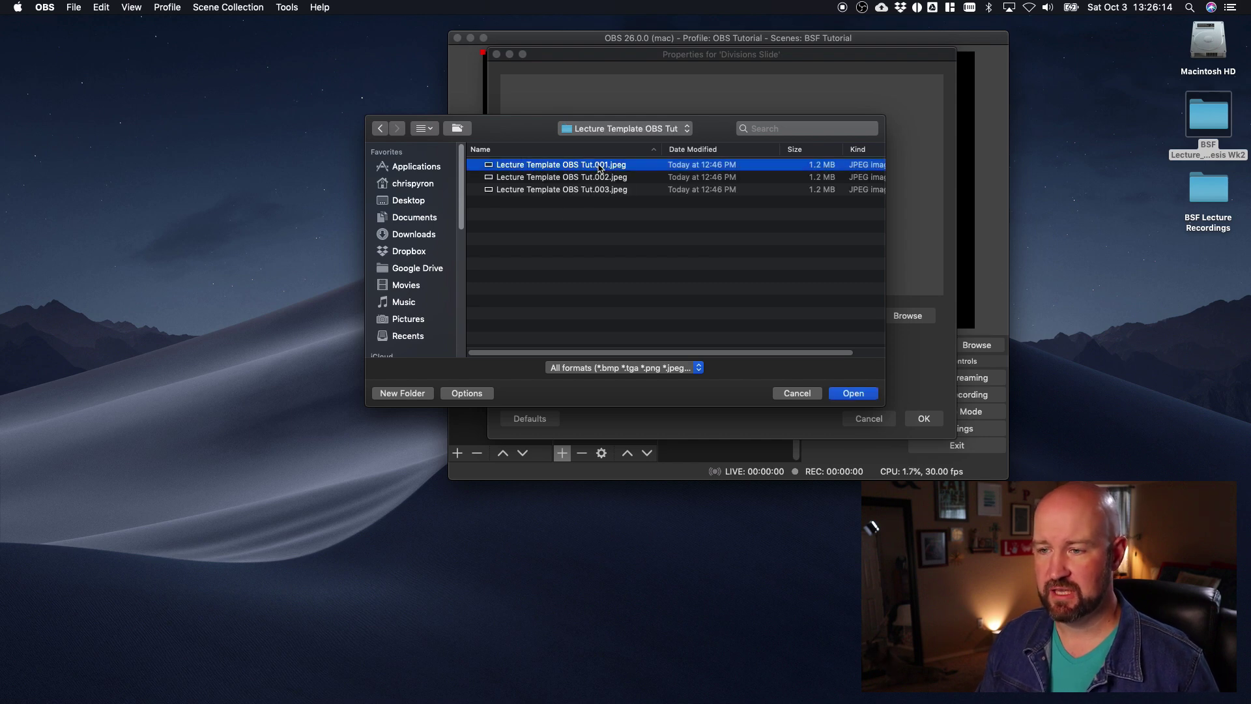
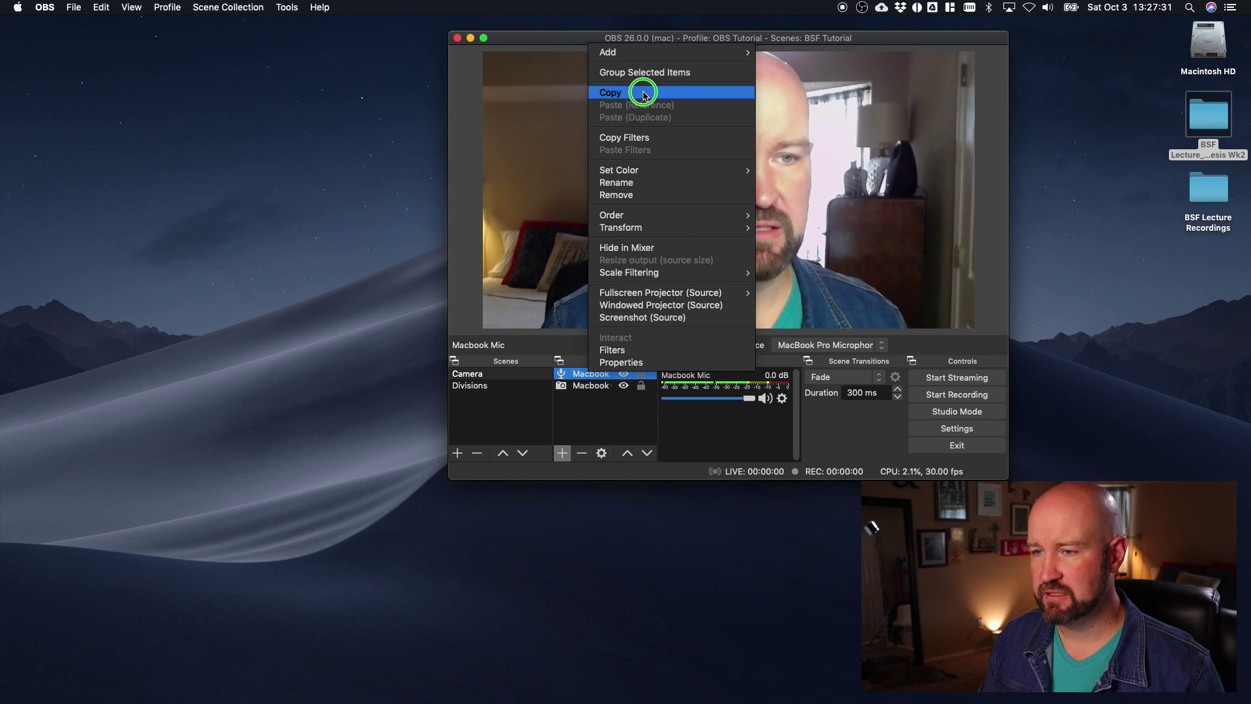
# Copy the Macbook Mic source from the Camera scene and paste it as a reference into the Divisions scene.
pyautogui.click(643, 94)
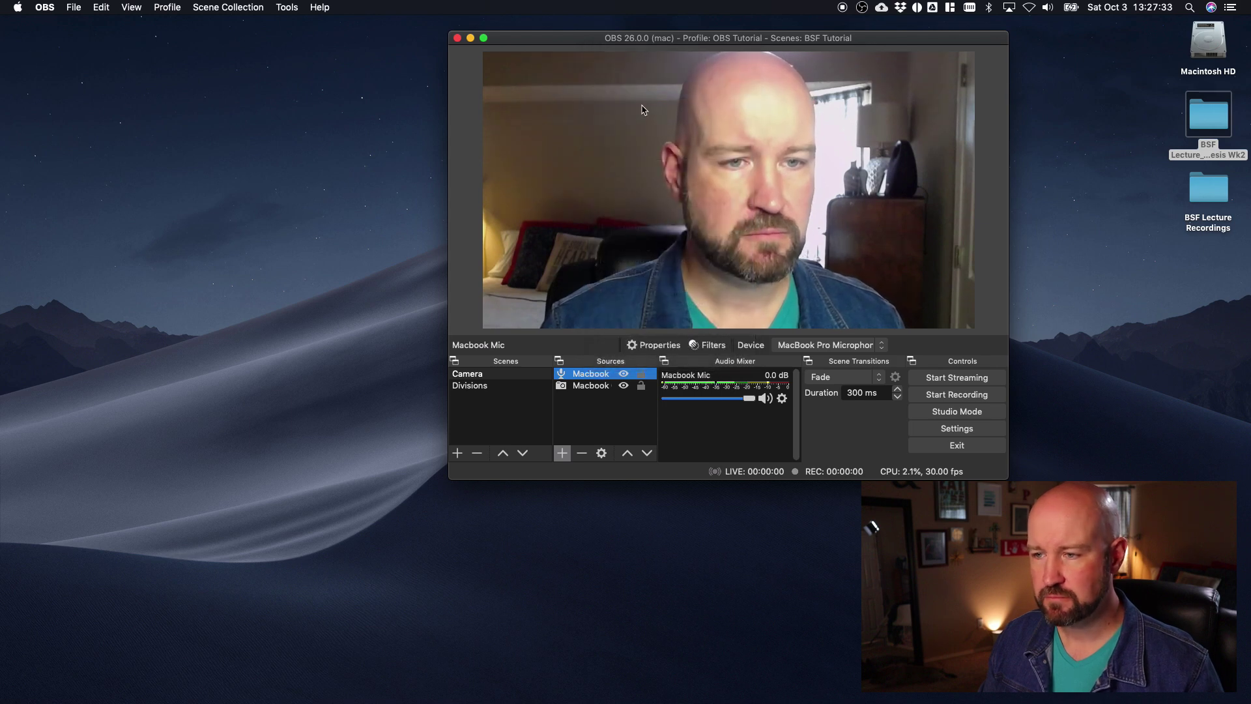
pyautogui.click(495, 386)
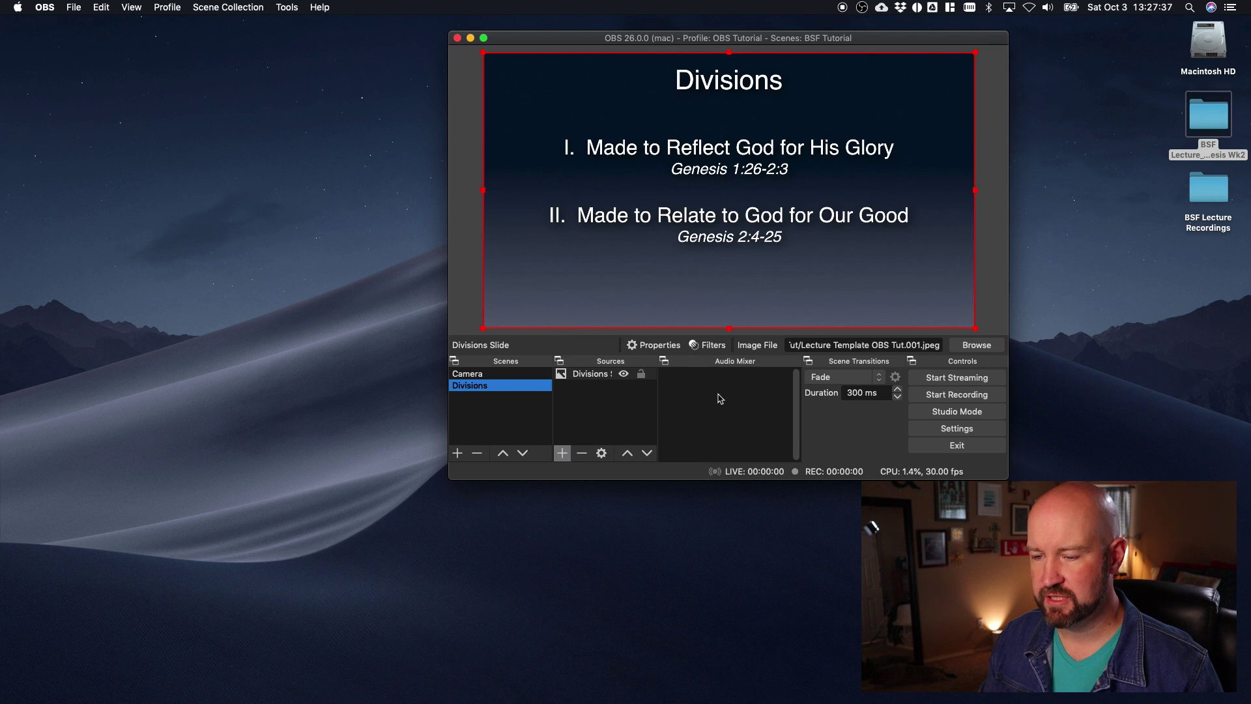
pyautogui.rightClick(601, 405)
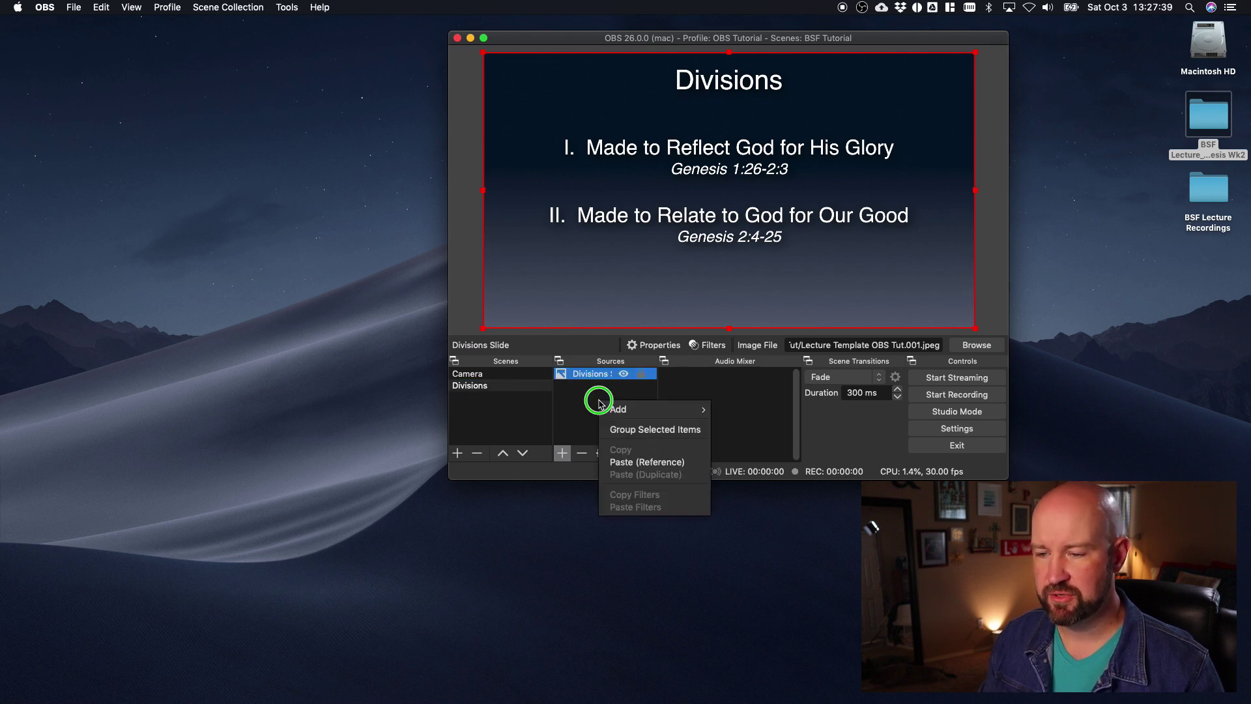
pyautogui.click(663, 464)
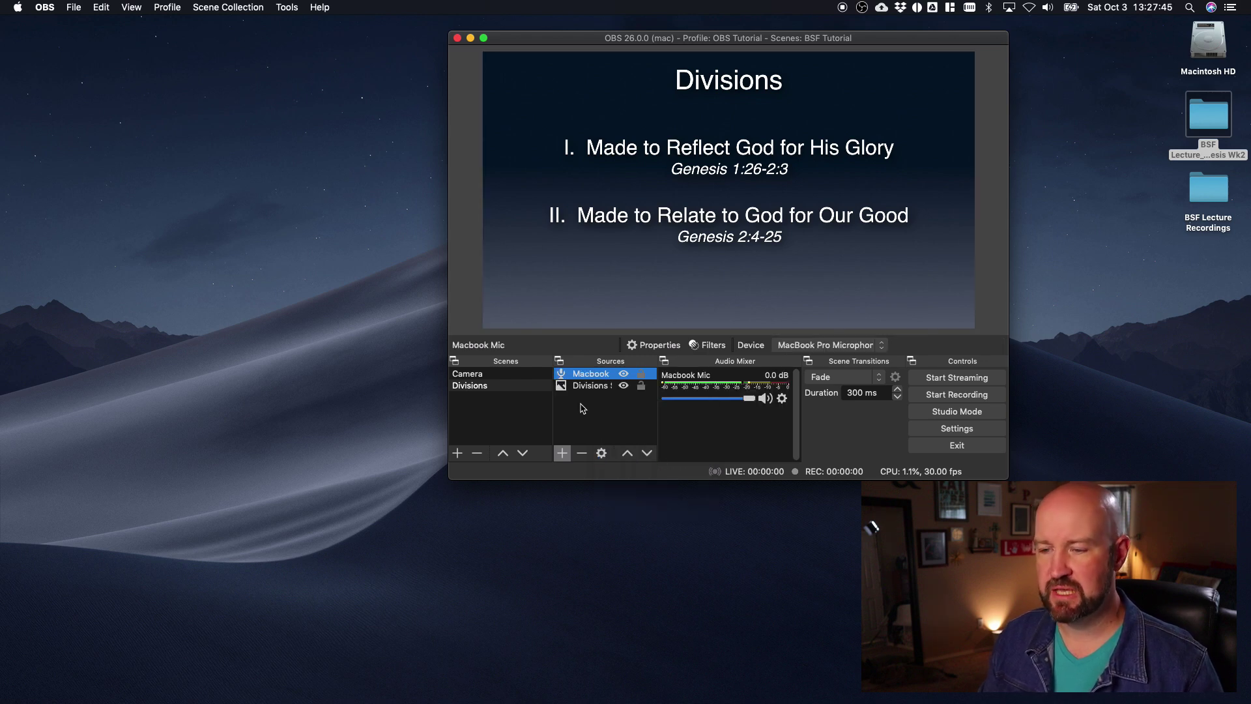
# Test the shared mic level by lowering Macbook Mic to -inf dB in the Camera scene and raising it to 0.0 dB in the Divisions scene.
pyautogui.click(515, 375)
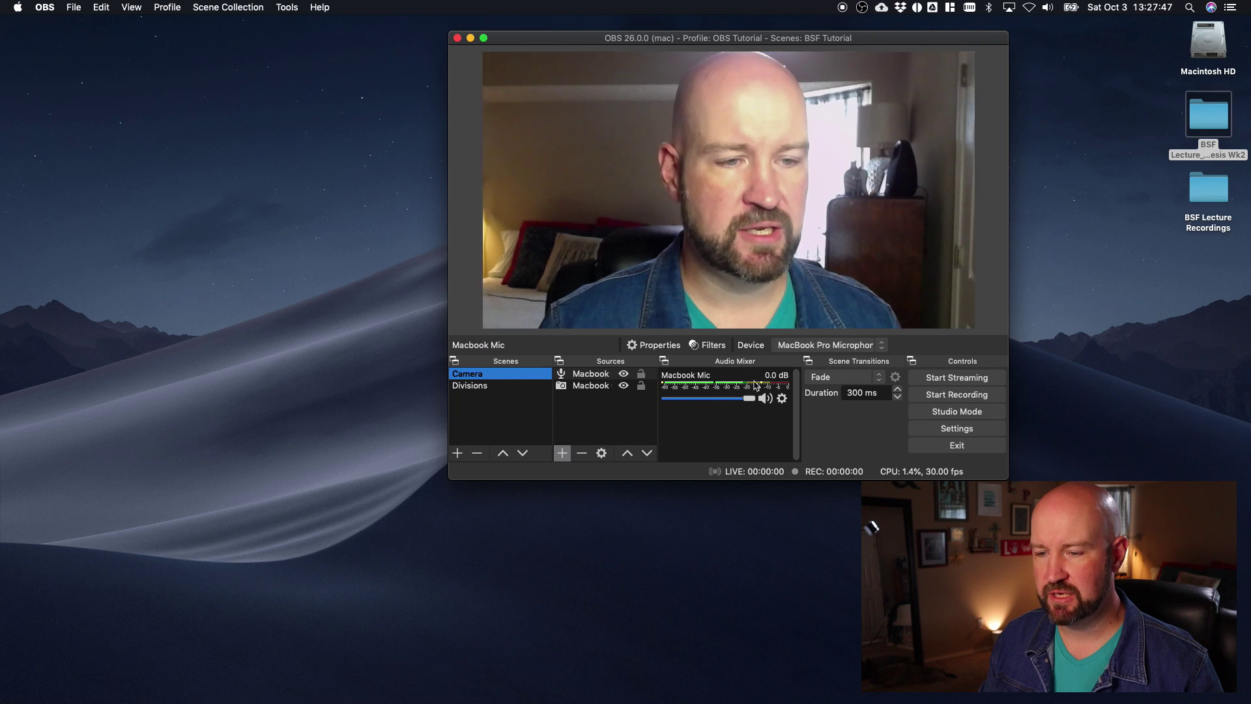
pyautogui.moveTo(748, 398); pyautogui.dragTo(666, 399)
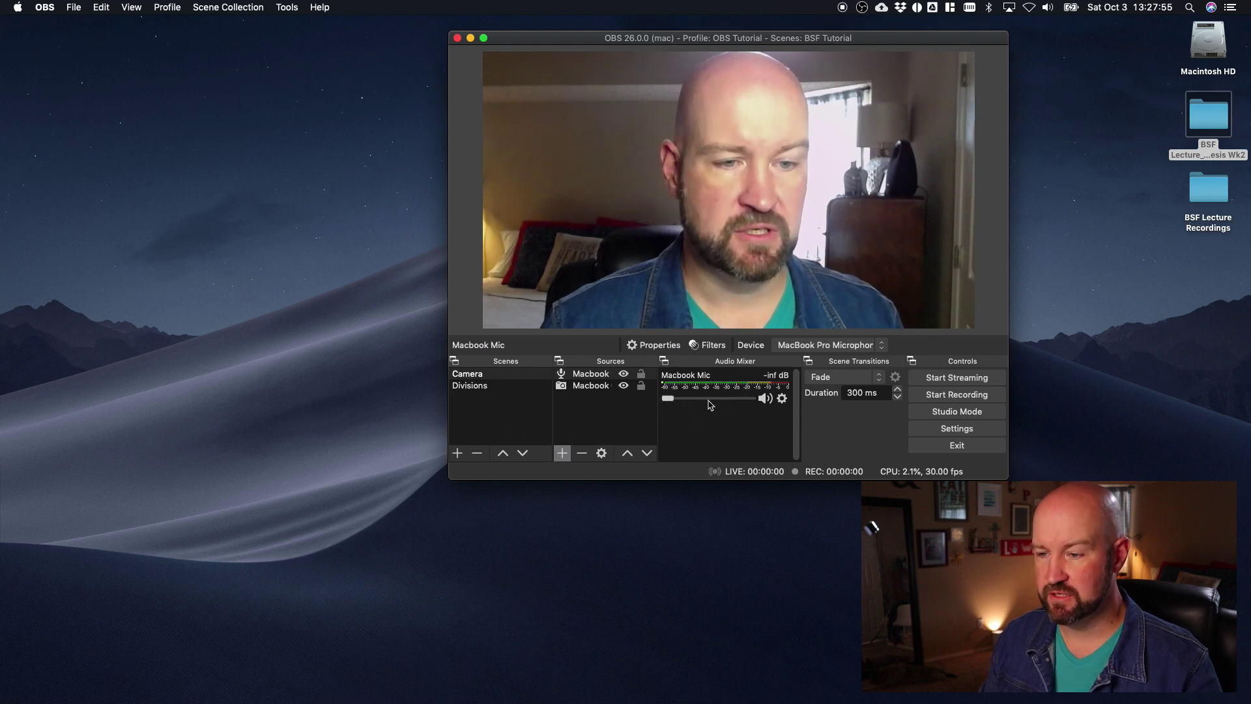
pyautogui.click(486, 388)
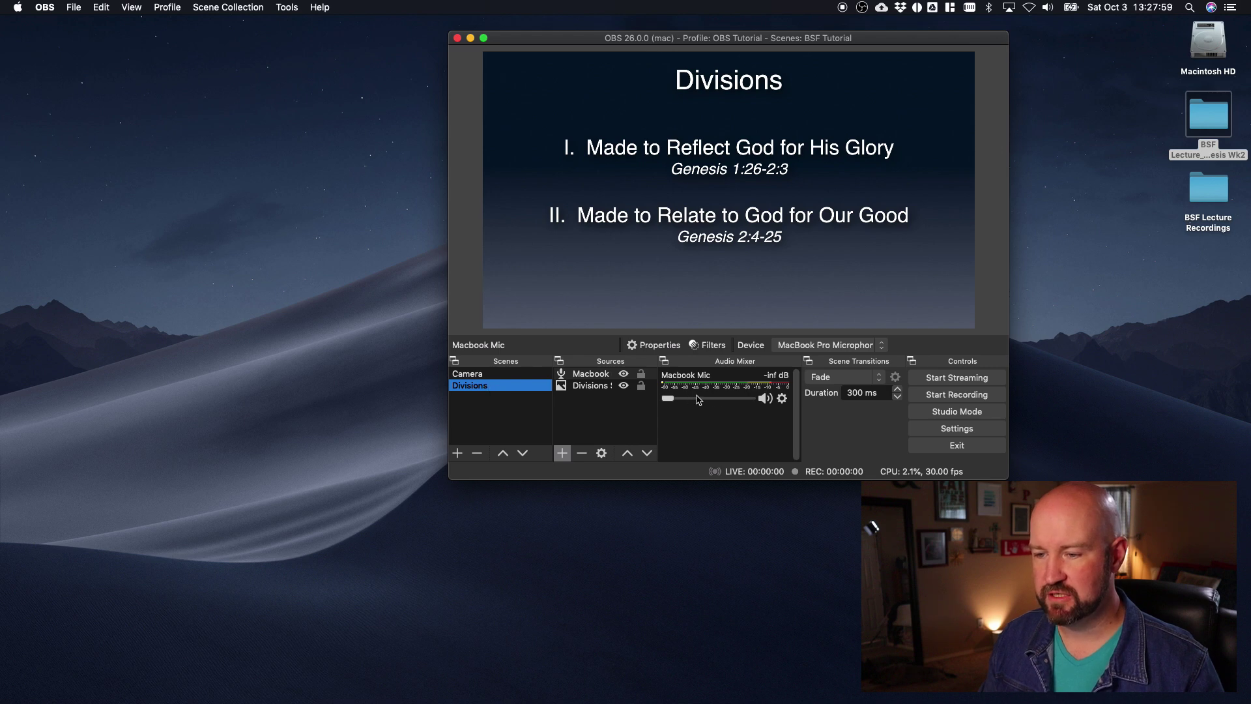
pyautogui.moveTo(670, 399); pyautogui.dragTo(741, 402)
pyautogui.click(479, 374)
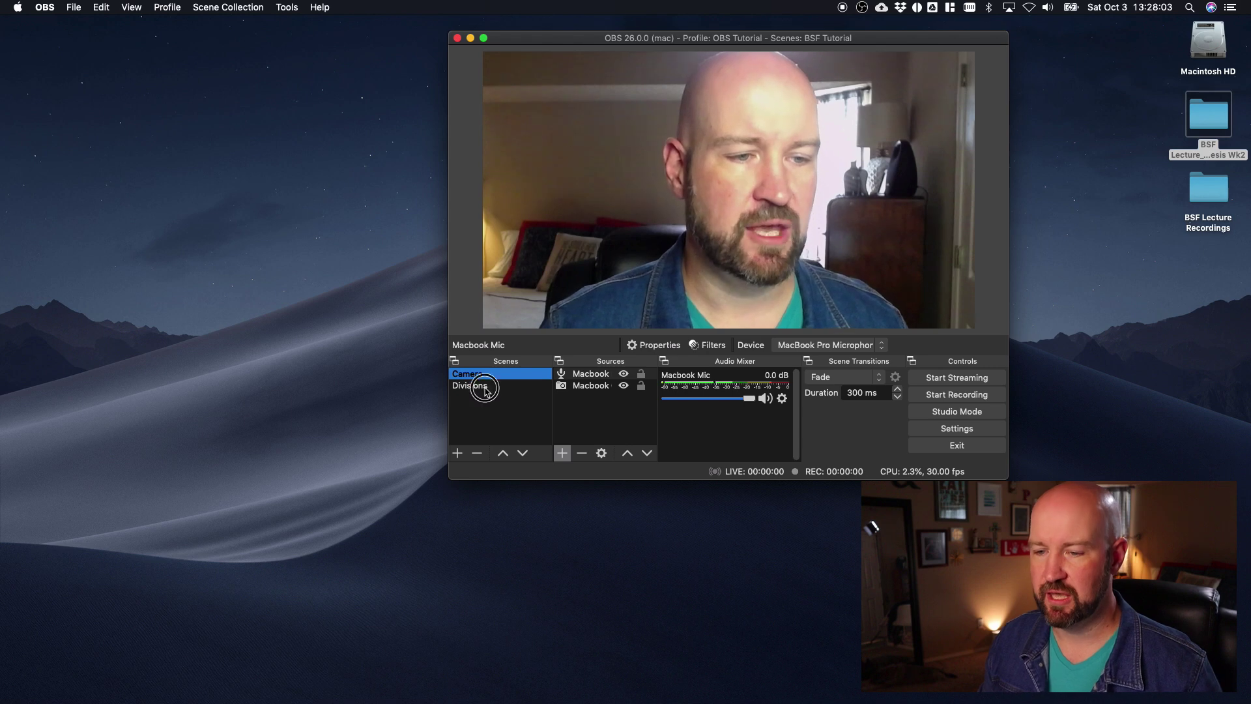
pyautogui.rightClick(591, 417)
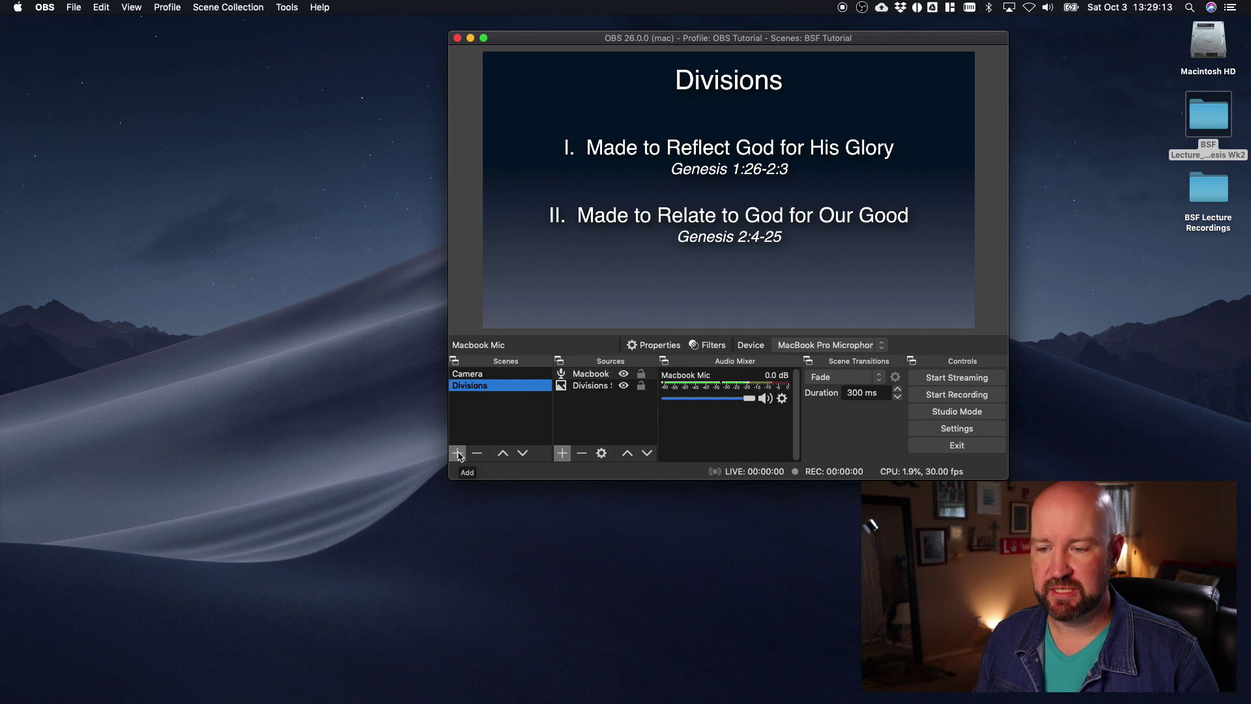
# Create a new scene named Principle 1.
pyautogui.click(458, 453)
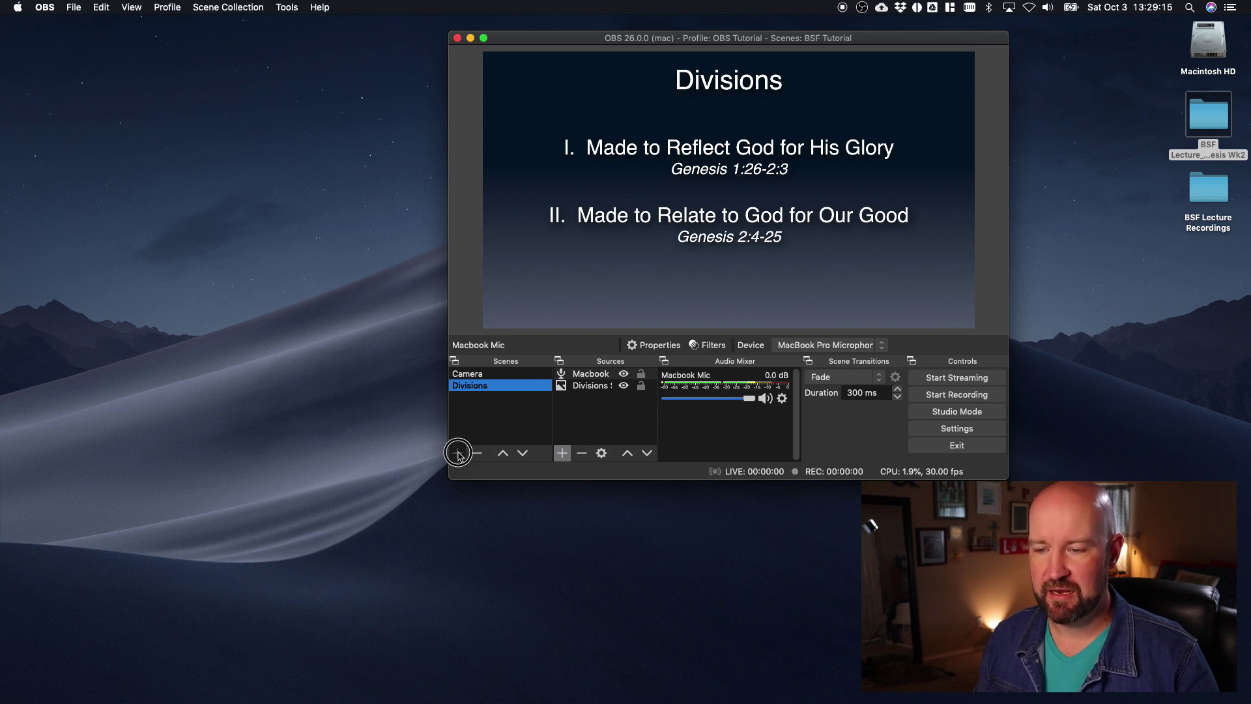
pyautogui.write('Principle 1')
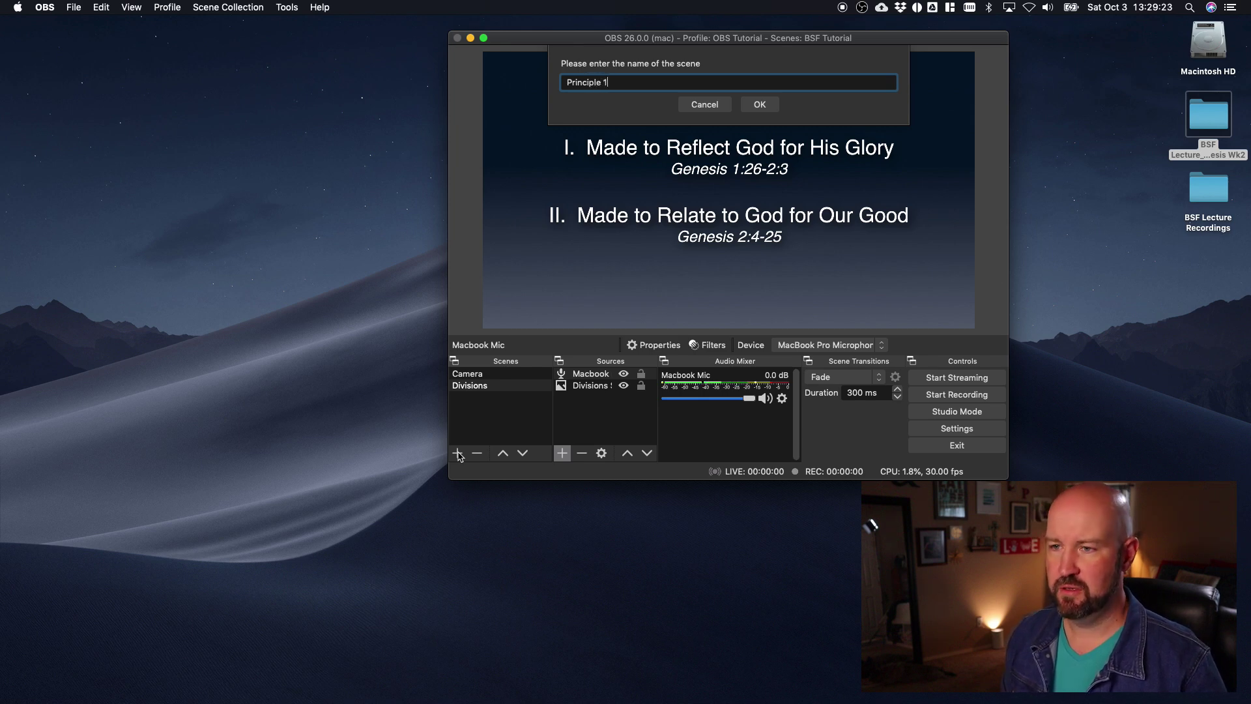
pyautogui.press('Return')
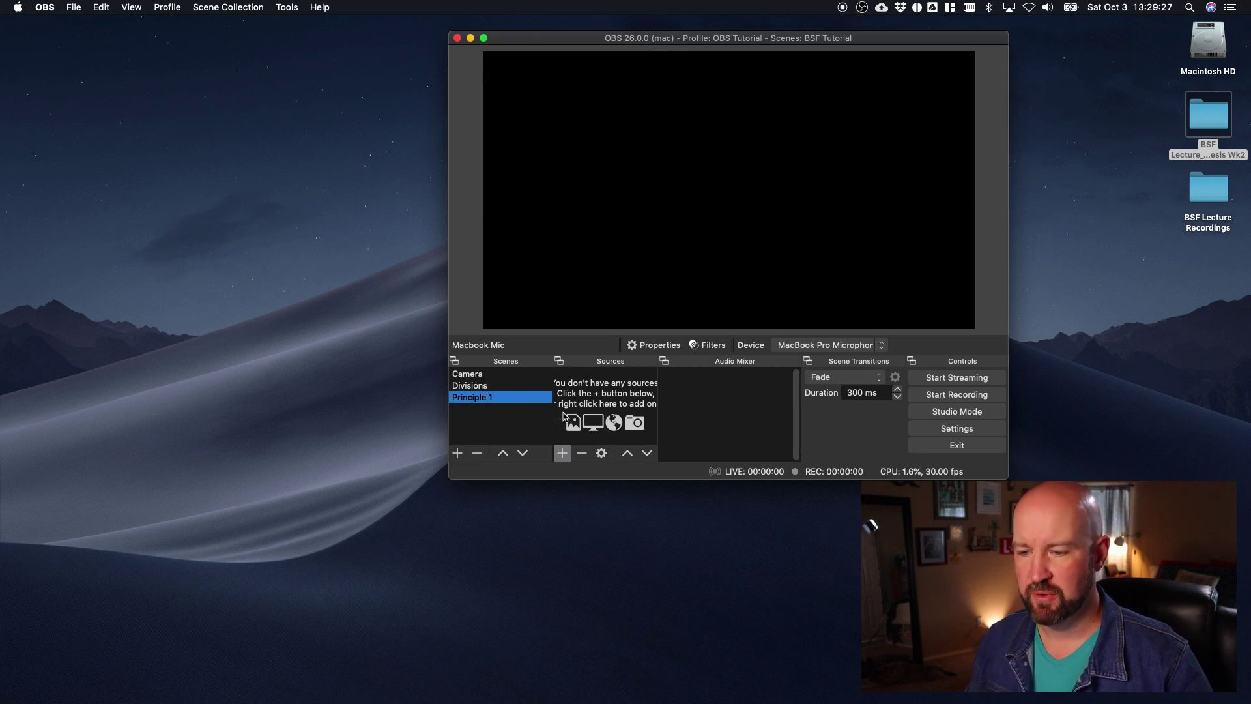
# Add a new Image source named Principle 1 Slide to the Principle 1 scene.
pyautogui.click(562, 454)
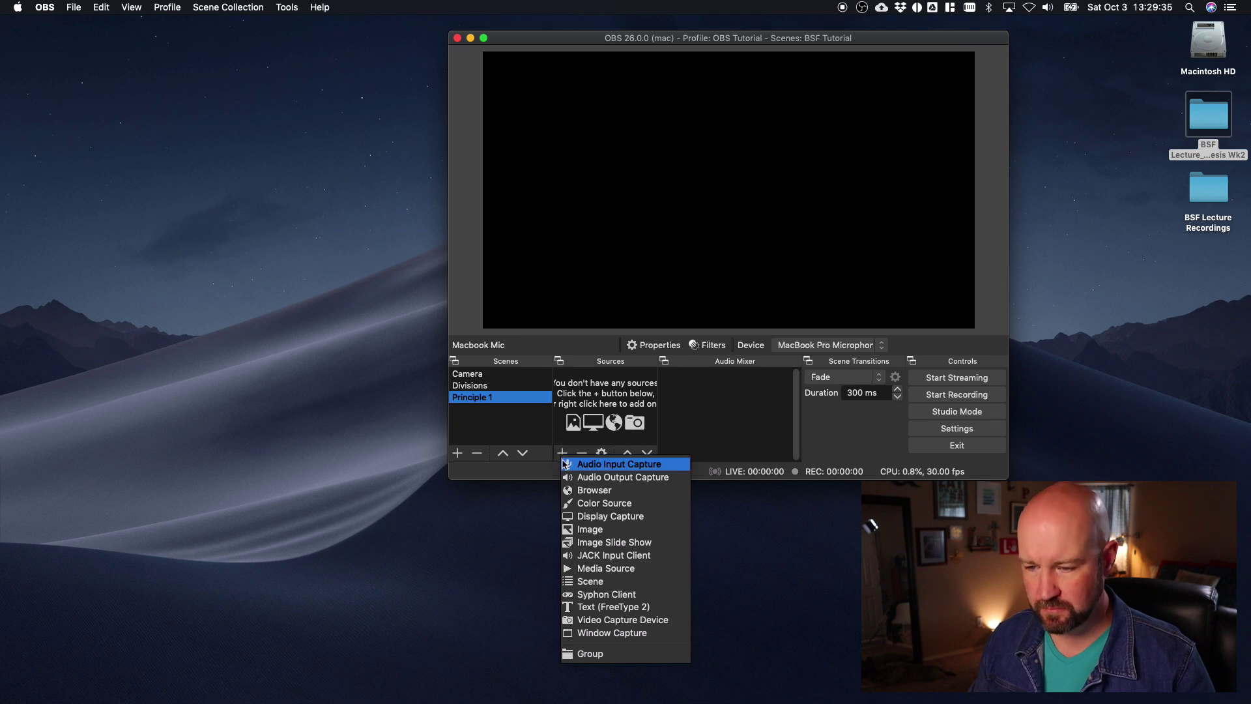
pyautogui.click(638, 532)
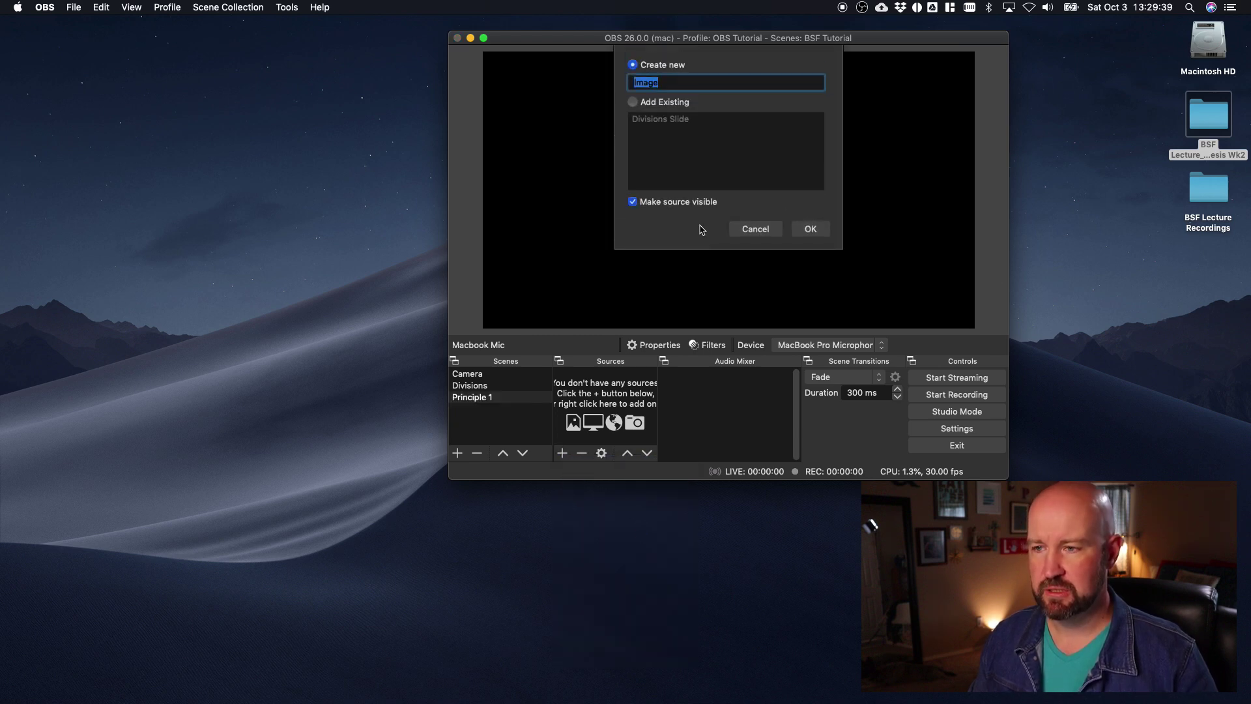
pyautogui.write('Princi')
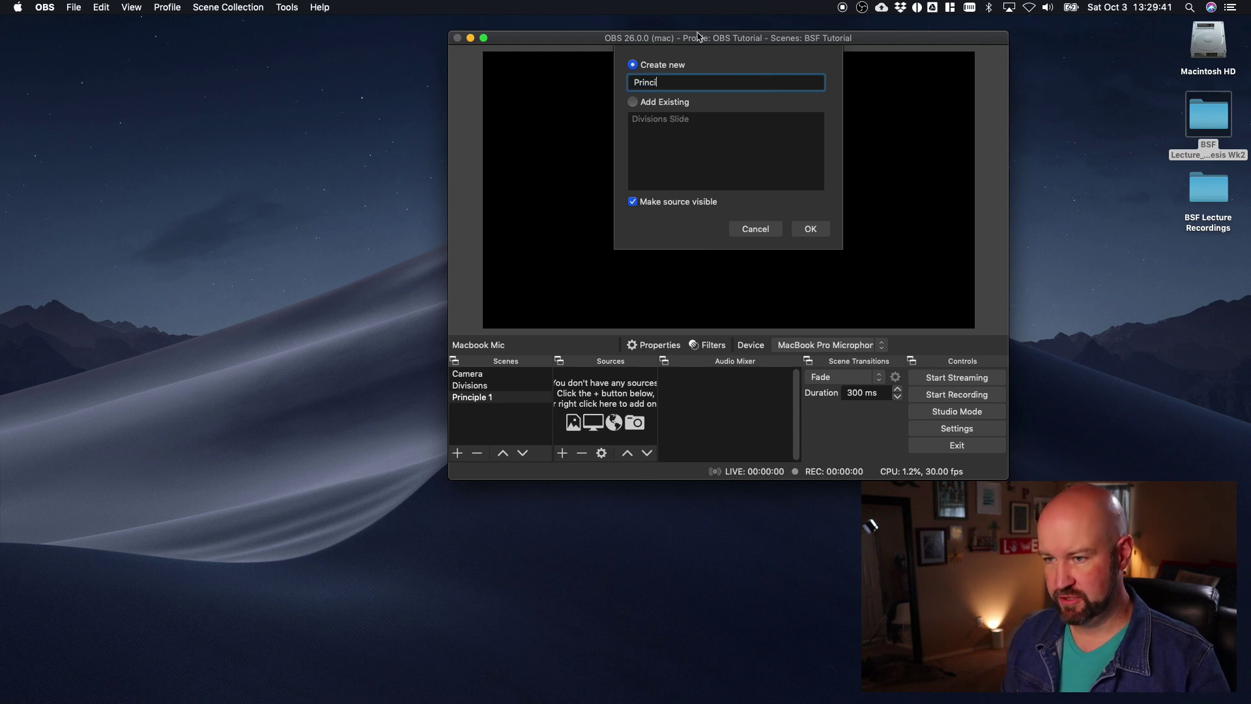
pyautogui.press('Return')
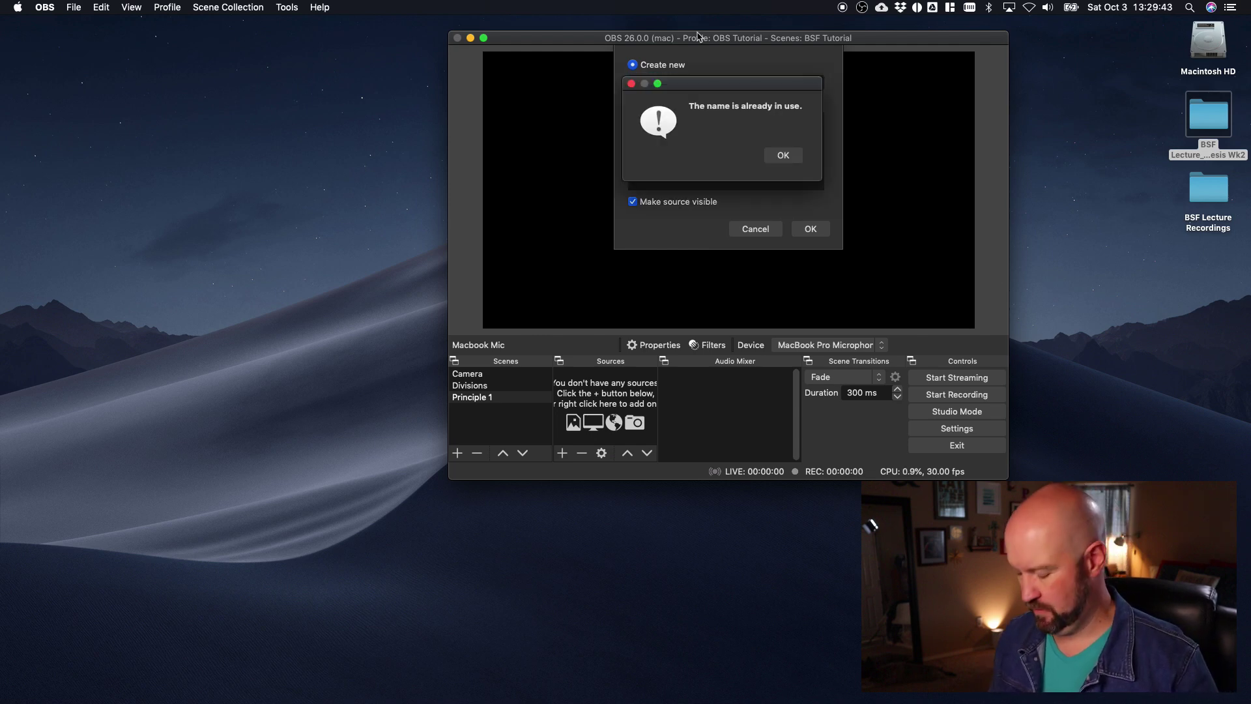
pyautogui.press('Return')
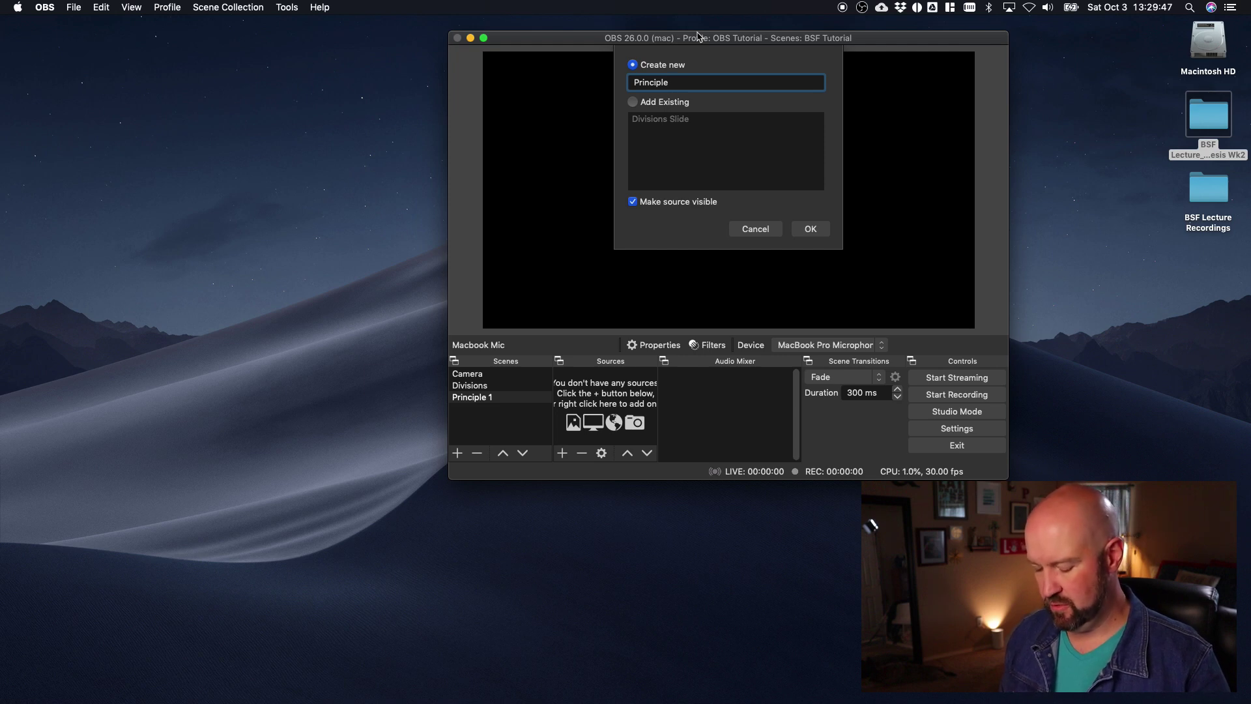
pyautogui.write('Sl')
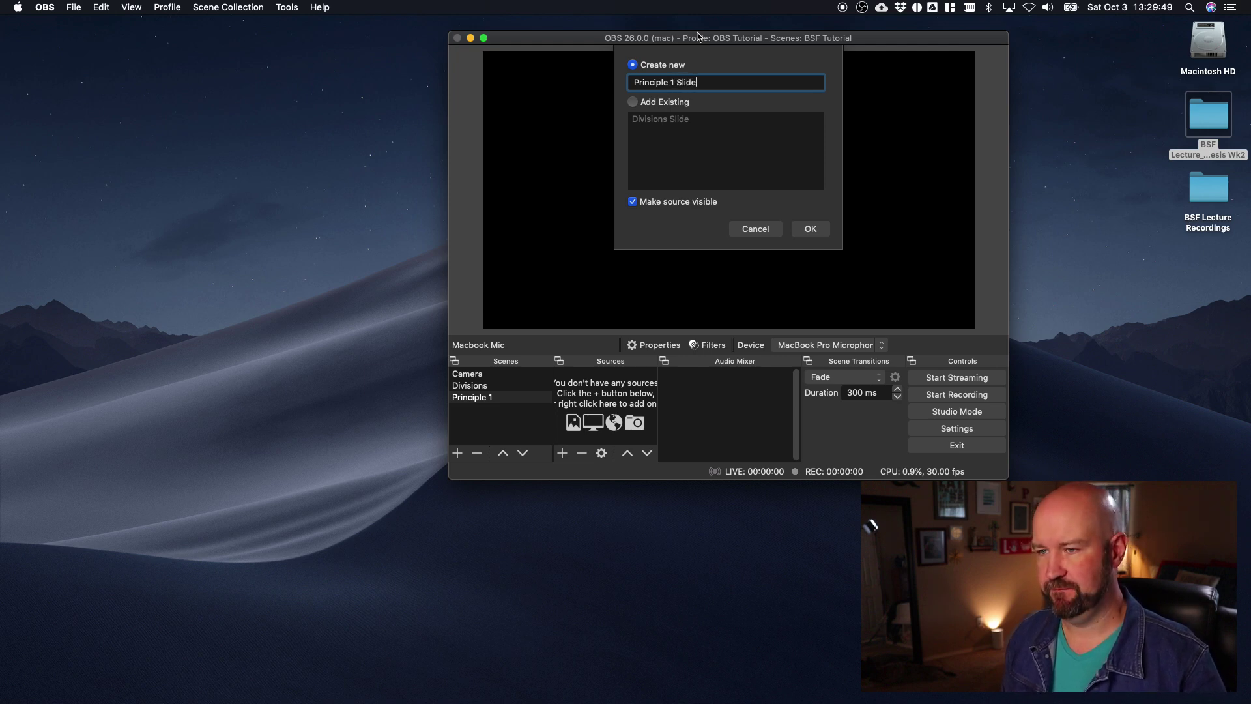
pyautogui.write('ide')
pyautogui.press('Return')
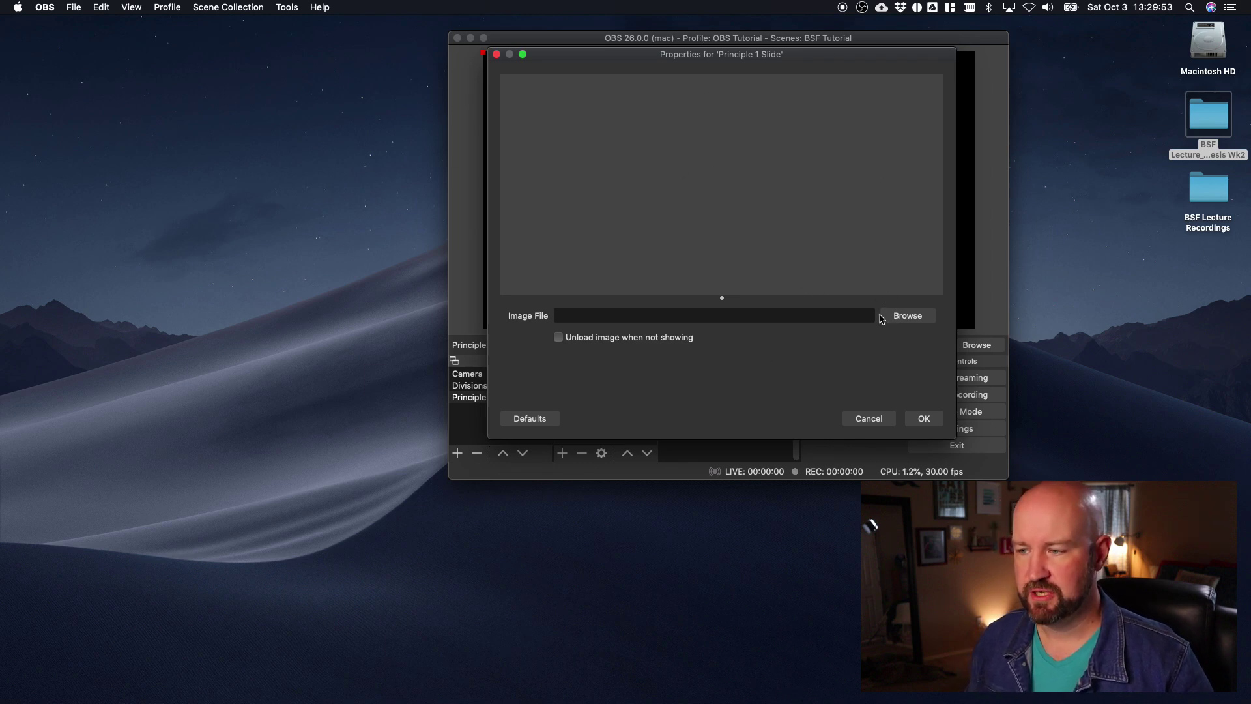
# Load Lecture Template OBS Tut.002.jpeg from the Lecture Template OBS Tut folder as the image file of Principle 1 Slide.
pyautogui.click(911, 318)
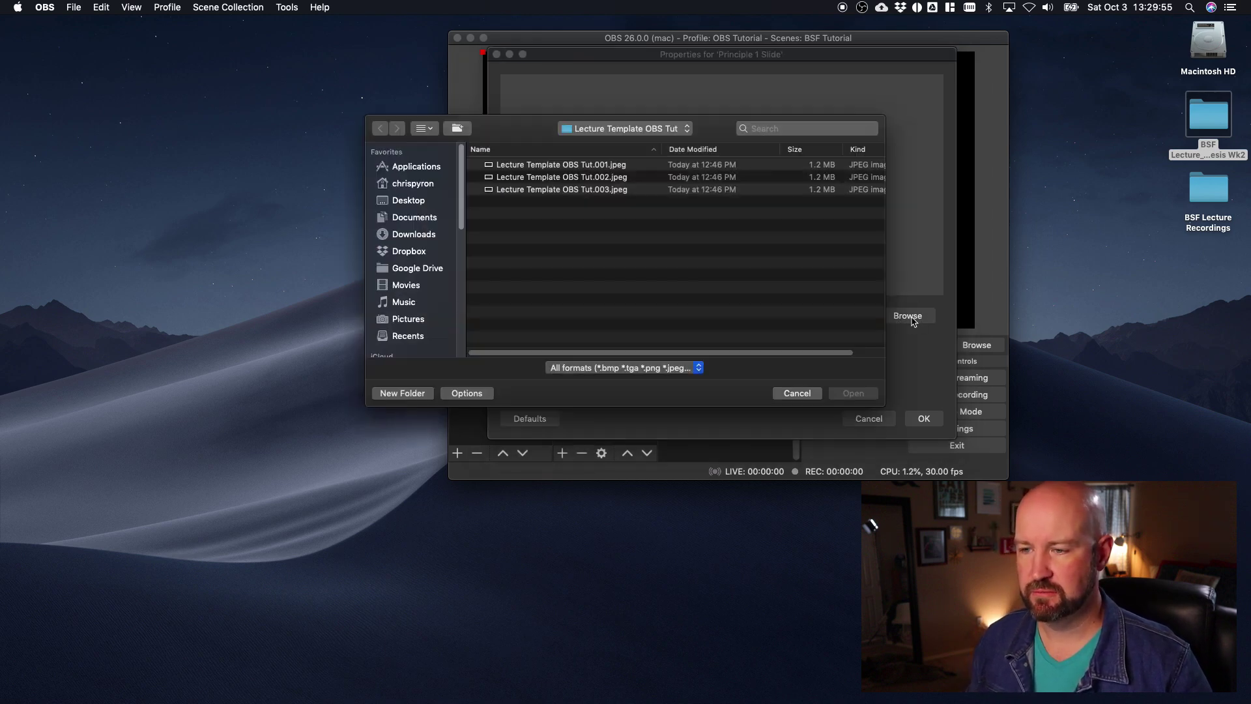
pyautogui.click(593, 180)
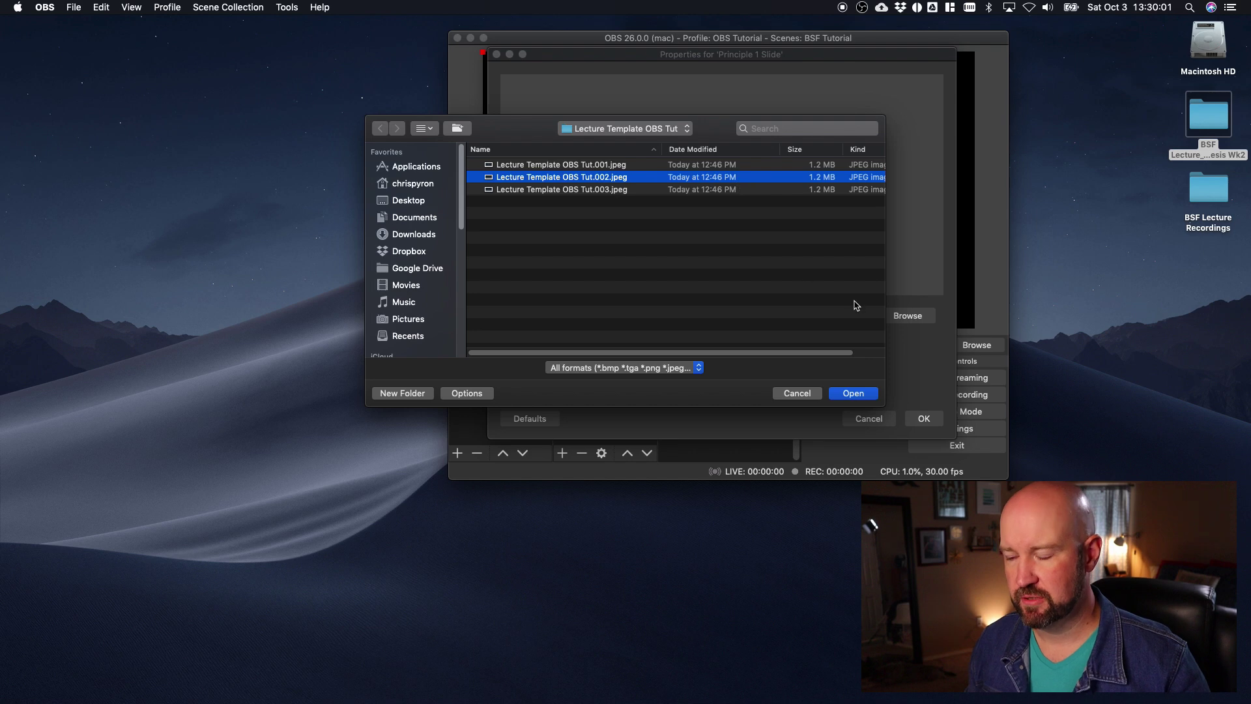
pyautogui.click(866, 394)
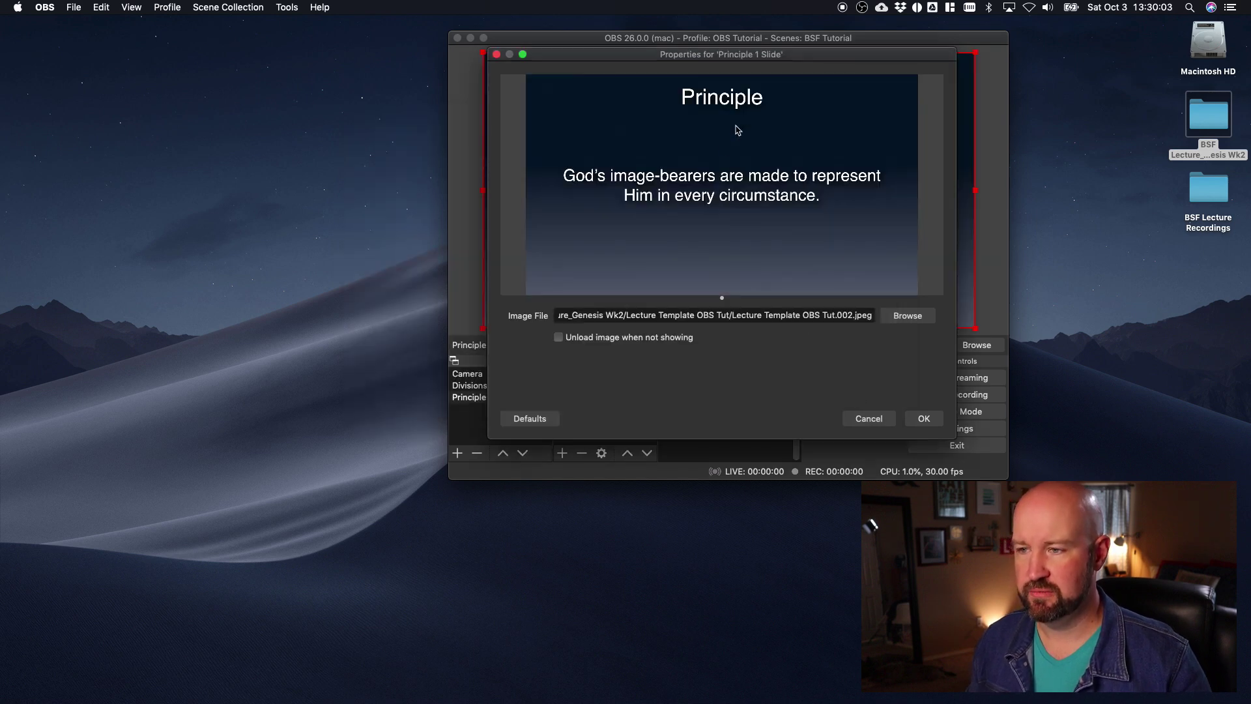
pyautogui.click(924, 418)
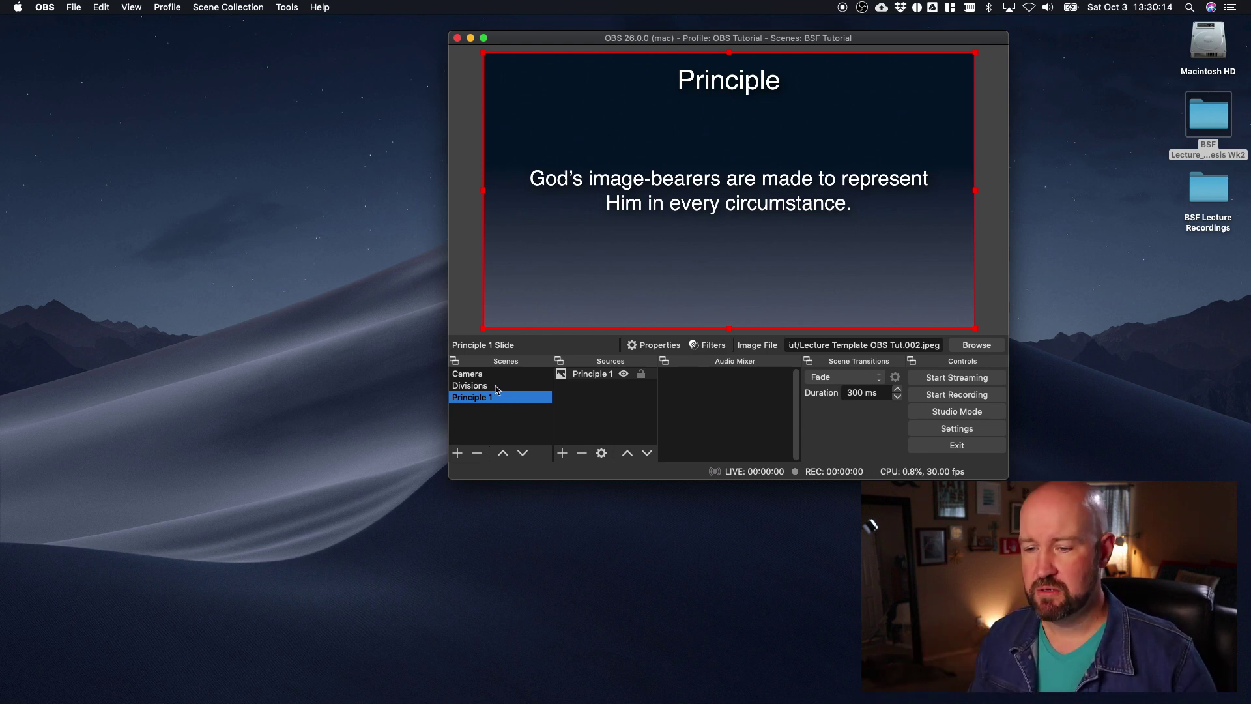
# Copy the Macbook Mic source from the Divisions scene and paste it as a reference into the Principle 1 scene.
pyautogui.click(707, 398)
pyautogui.click(484, 389)
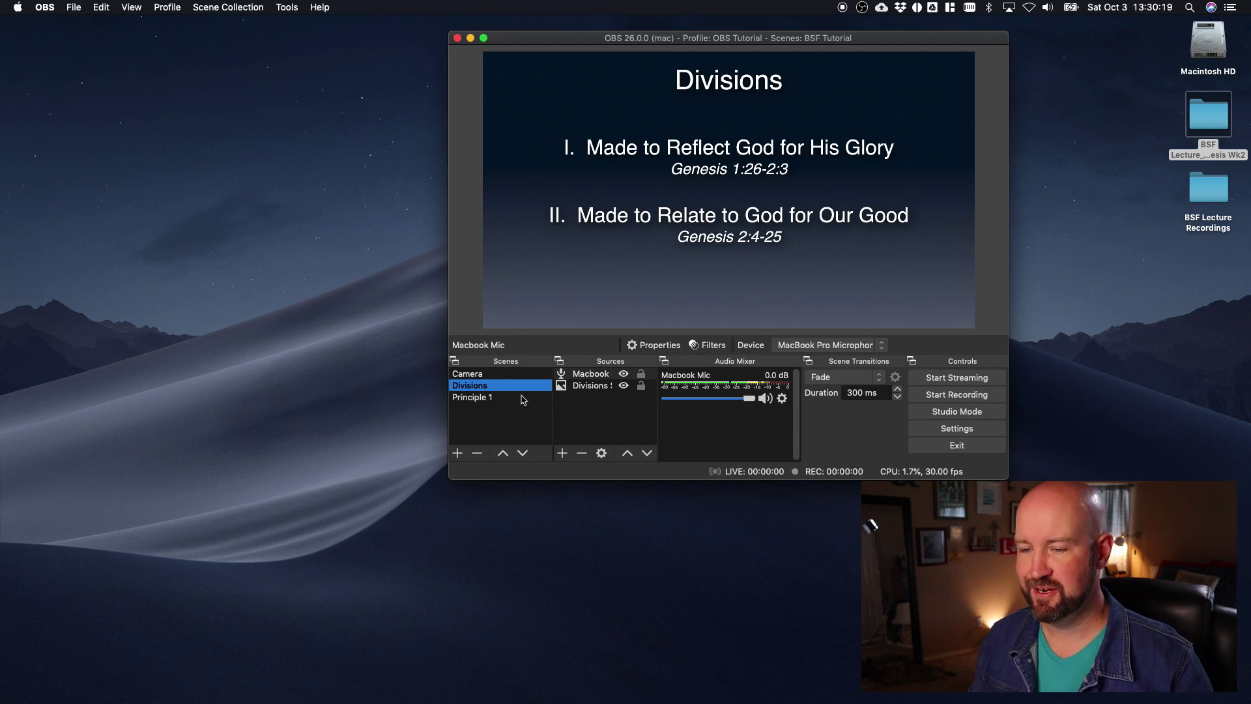
pyautogui.click(477, 399)
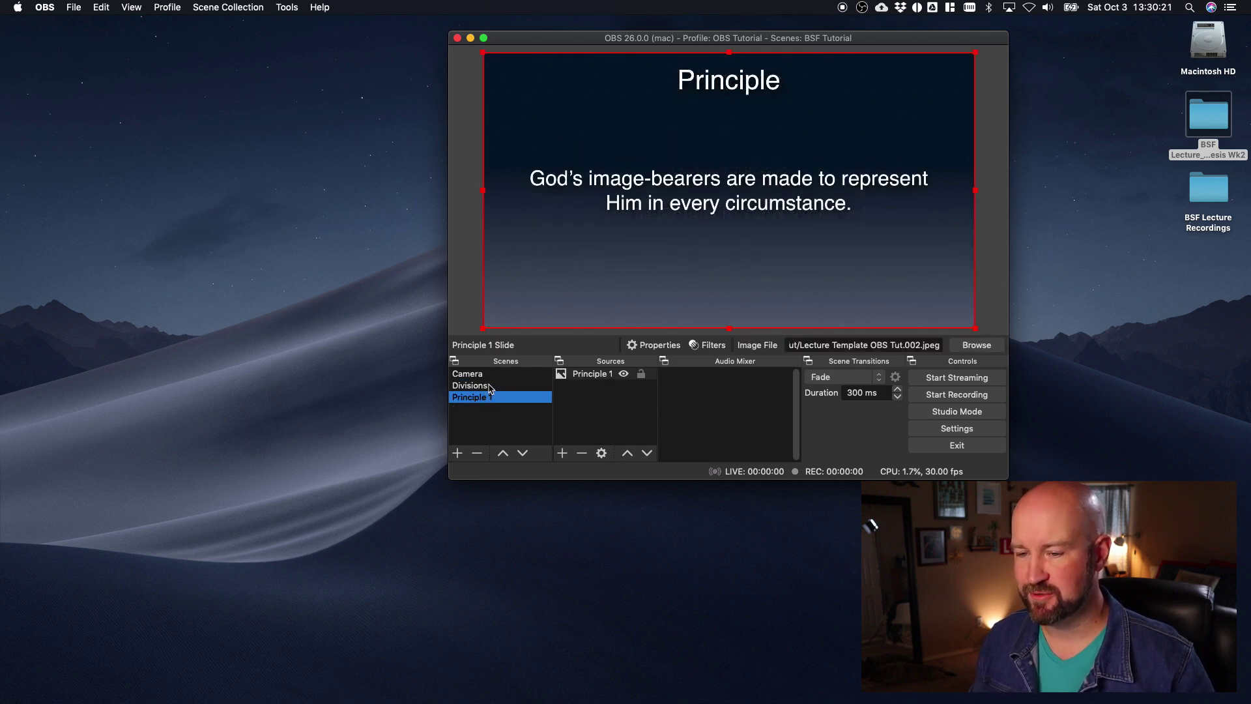
pyautogui.click(482, 386)
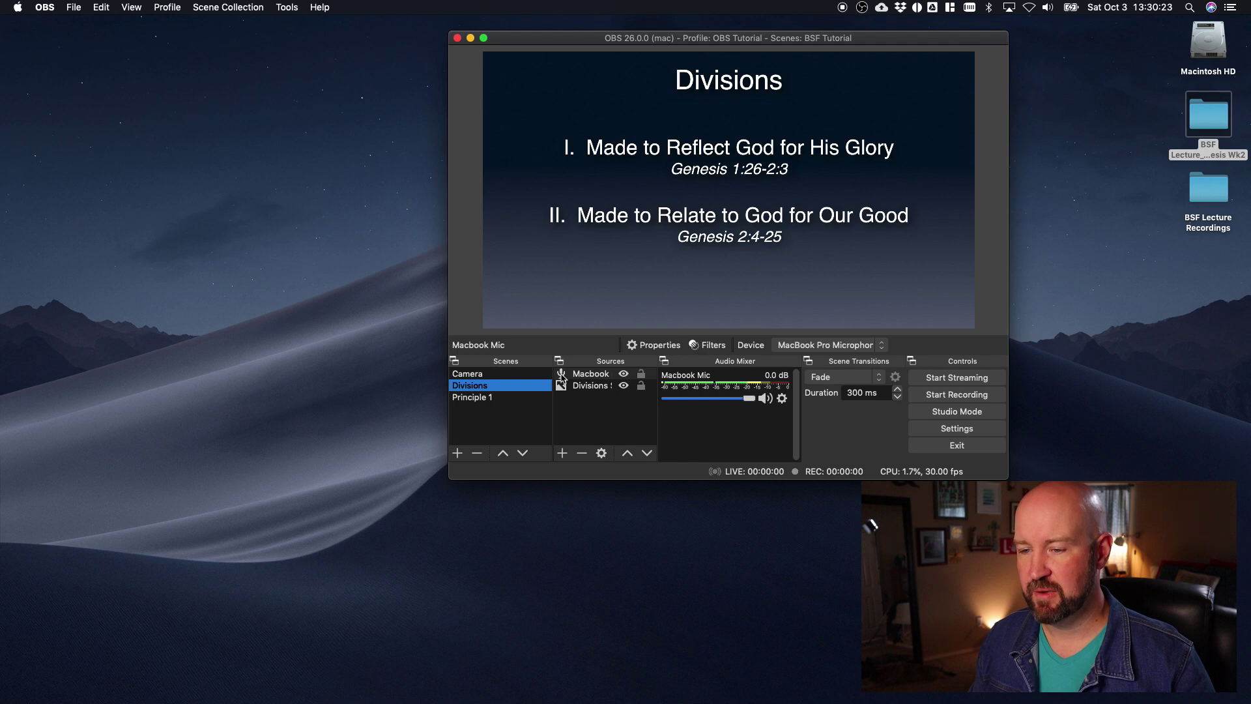
pyautogui.click(564, 376)
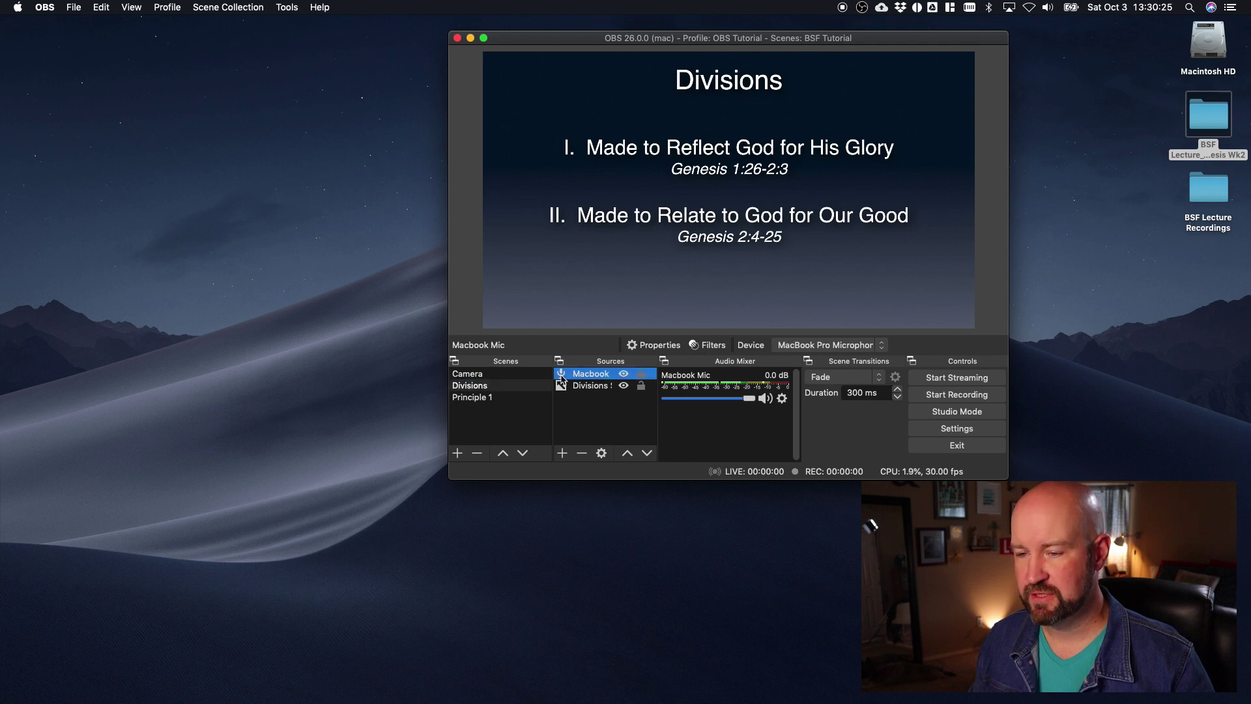
pyautogui.rightClick(566, 378)
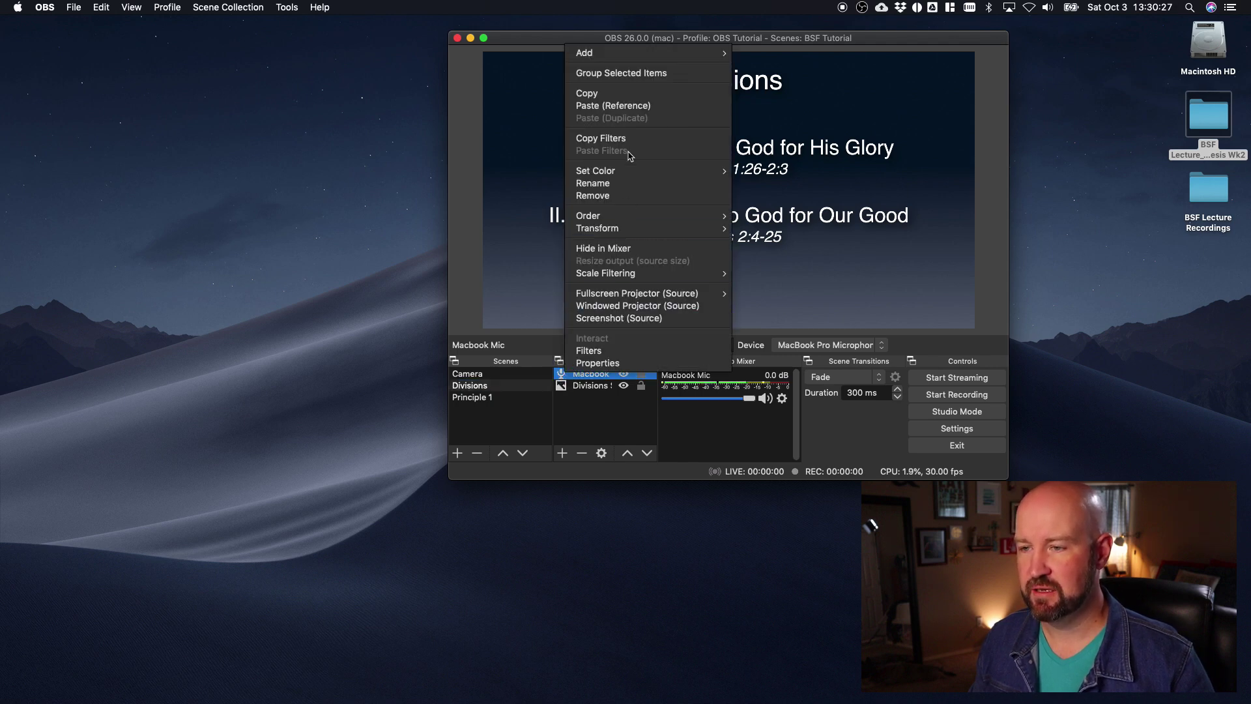
pyautogui.click(609, 93)
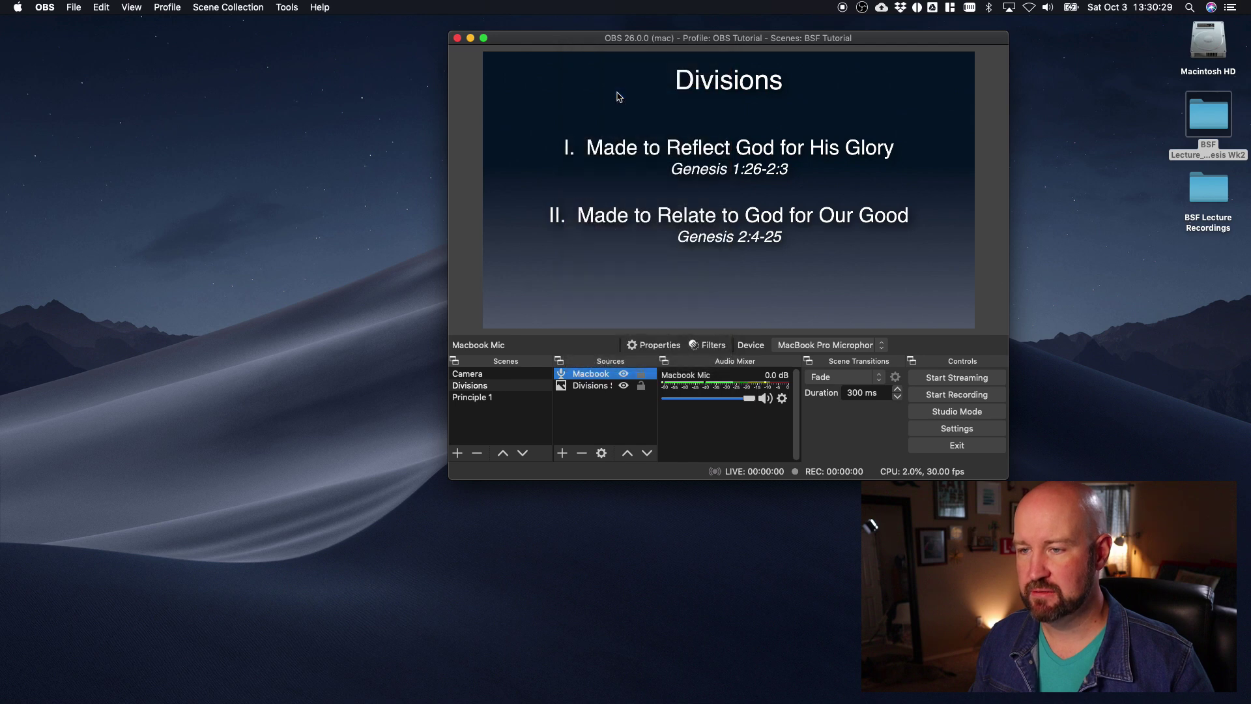
pyautogui.click(493, 400)
pyautogui.rightClick(598, 413)
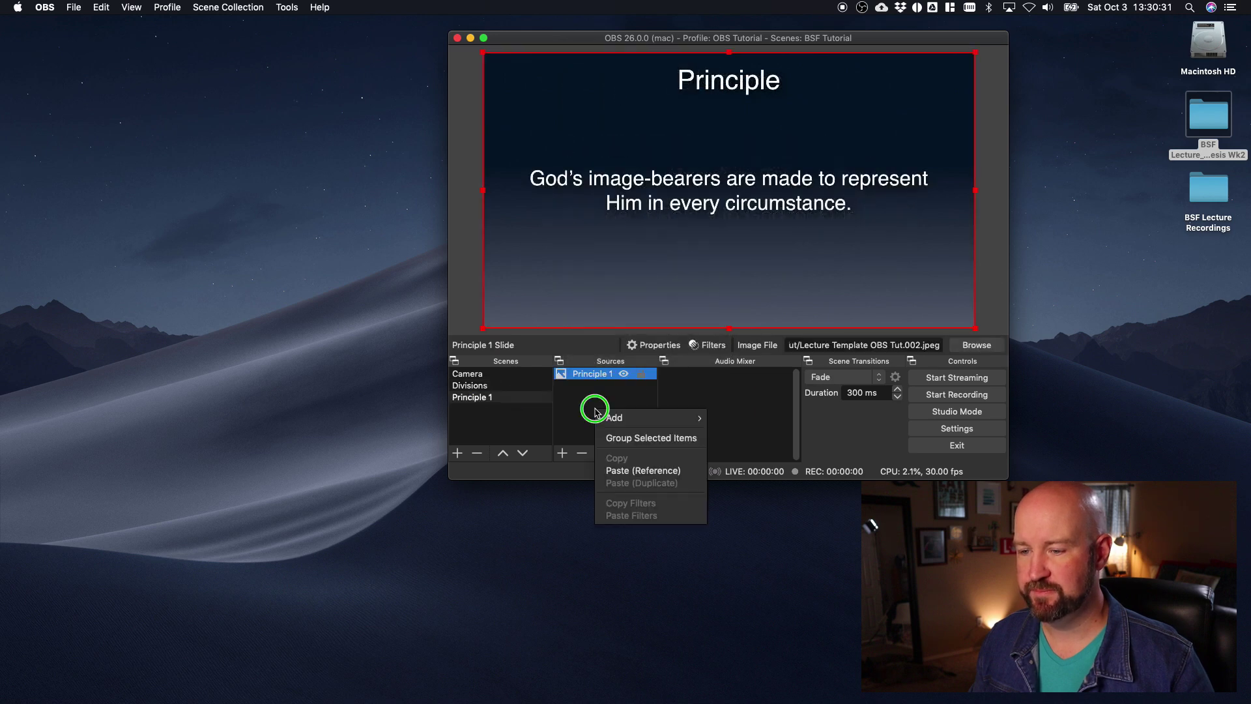
pyautogui.click(617, 472)
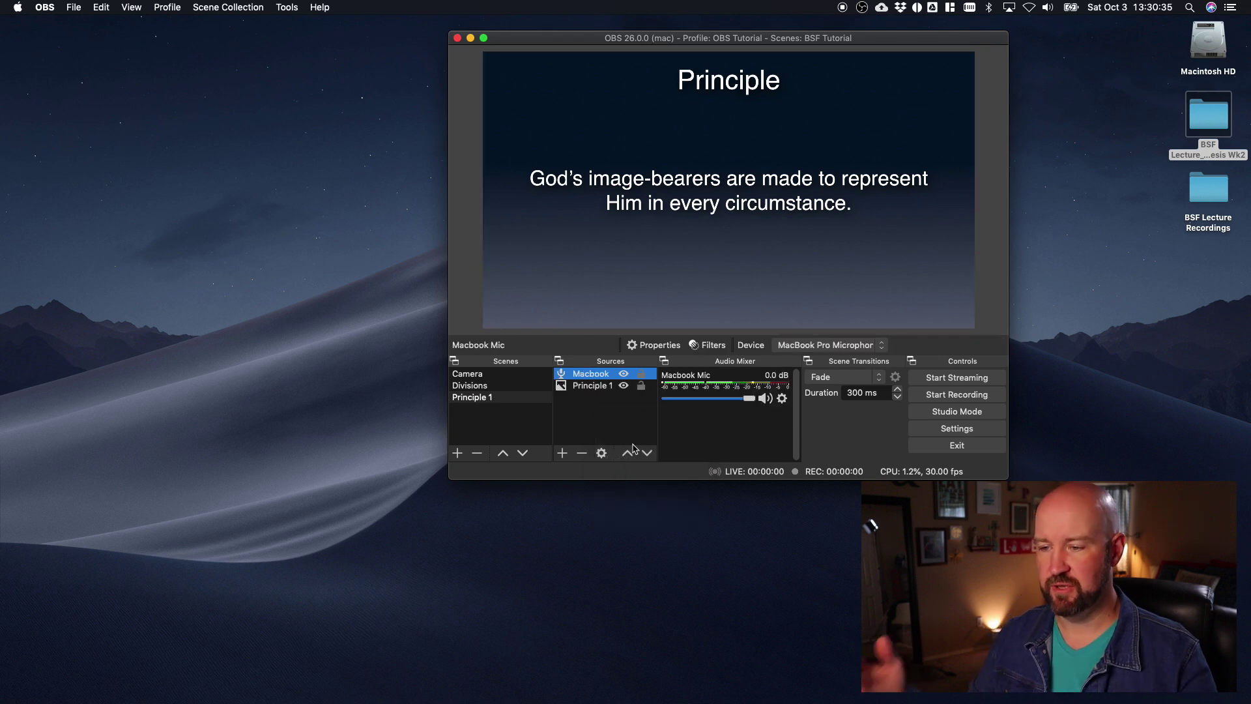
# Switch between the Camera, Divisions and Principle 1 scenes to check each one's picture and mic audio.
pyautogui.click(487, 385)
pyautogui.click(487, 374)
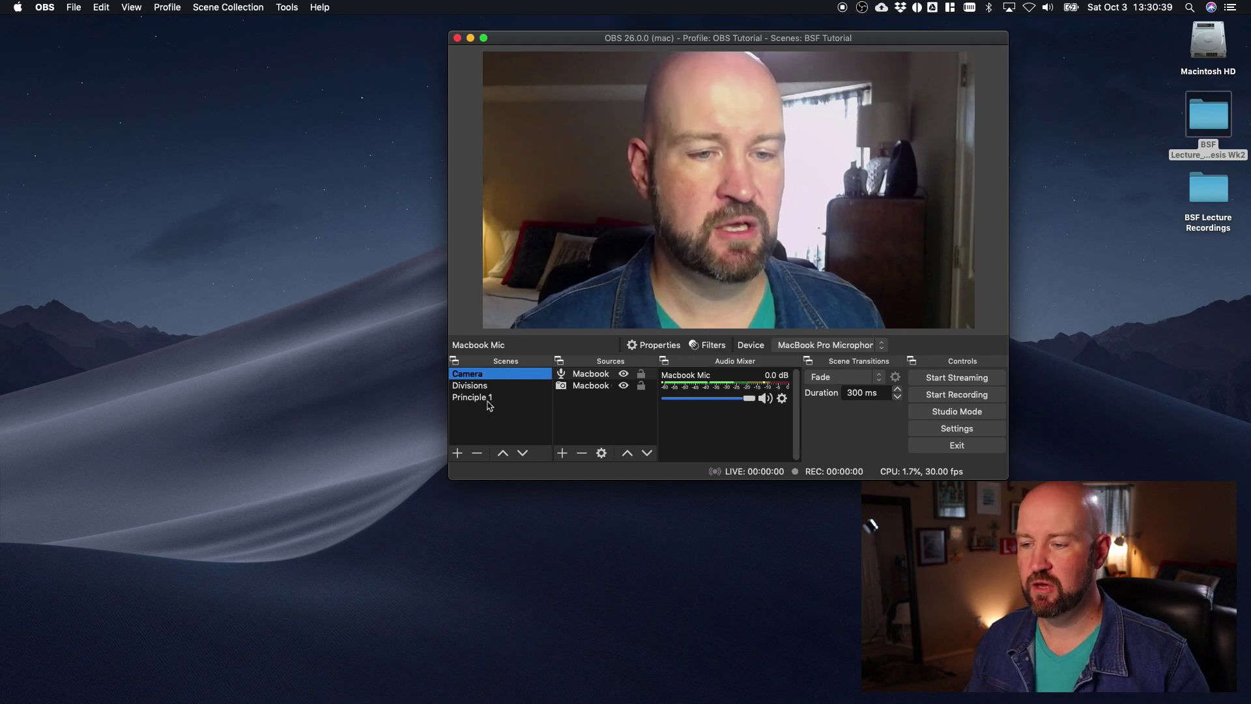
pyautogui.click(487, 397)
pyautogui.click(492, 385)
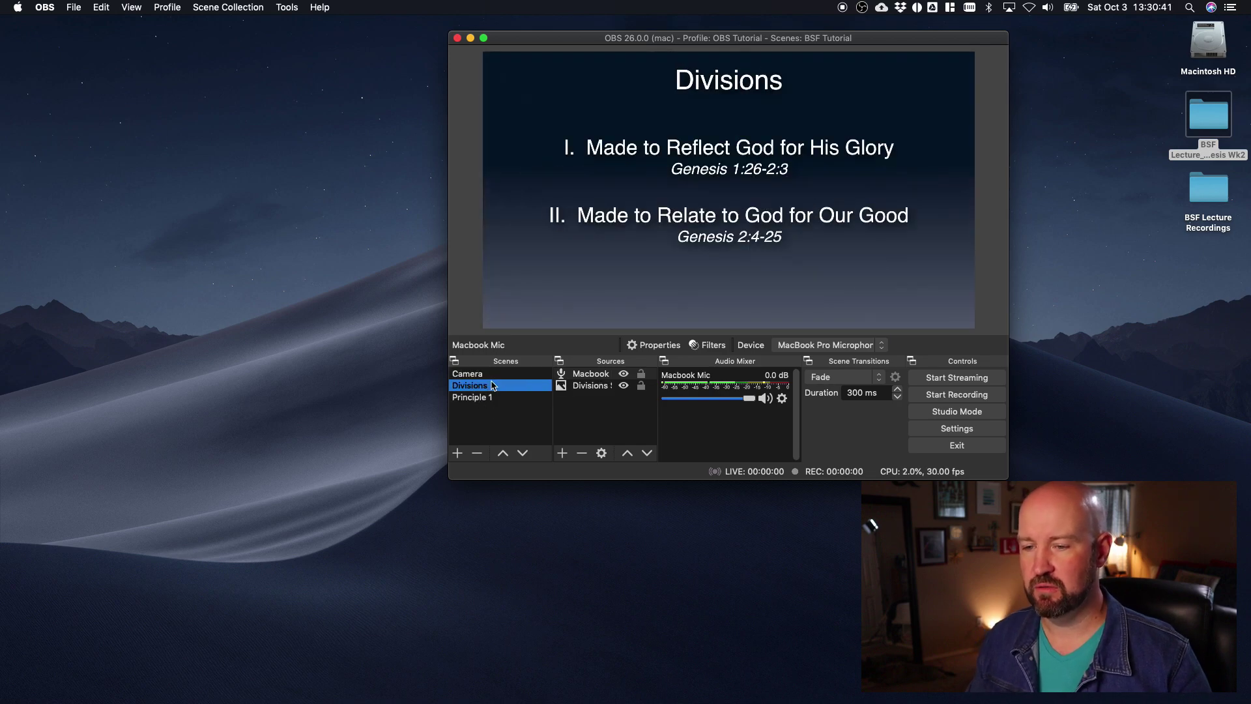
pyautogui.click(490, 374)
pyautogui.click(490, 398)
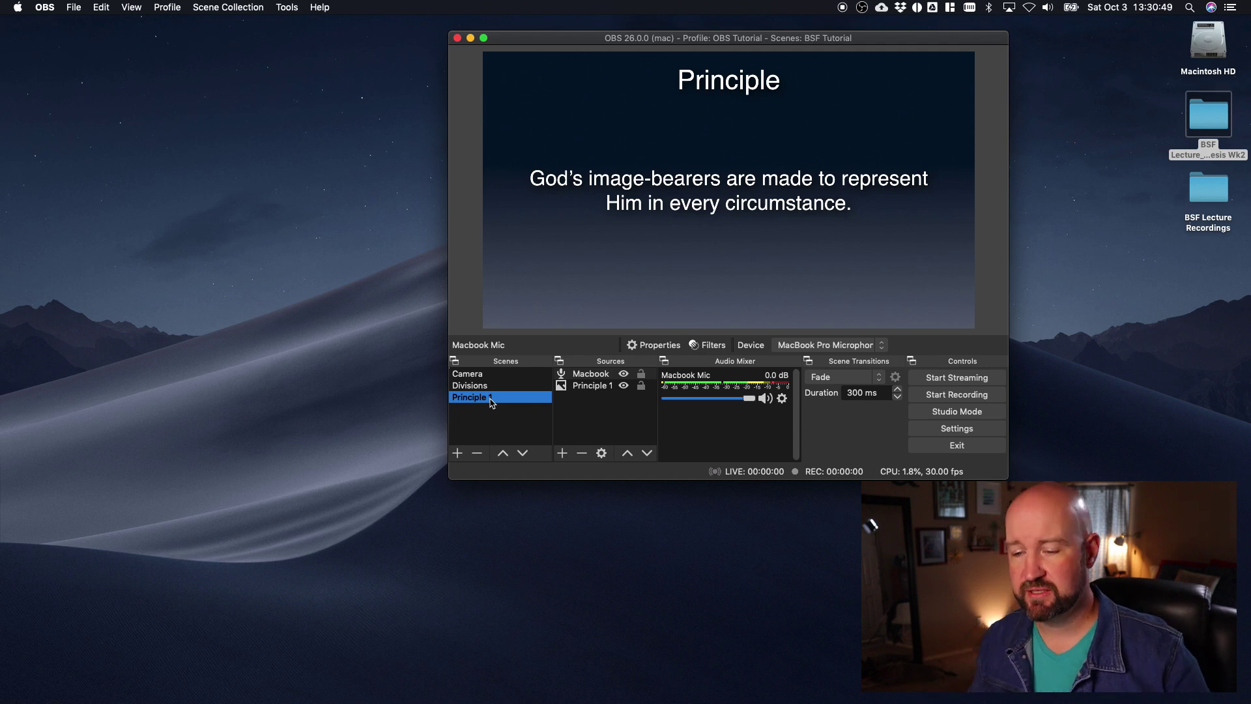
# Create a new scene named Principle 2.
pyautogui.click(457, 454)
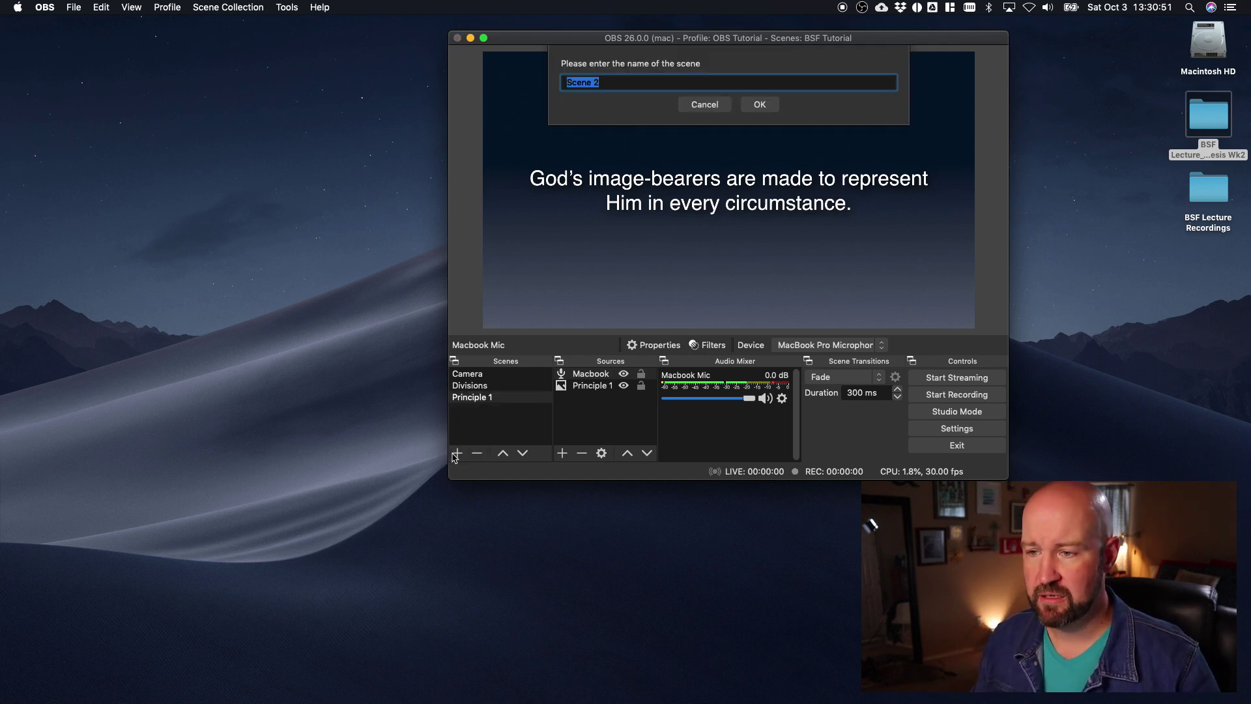
pyautogui.write('Pri')
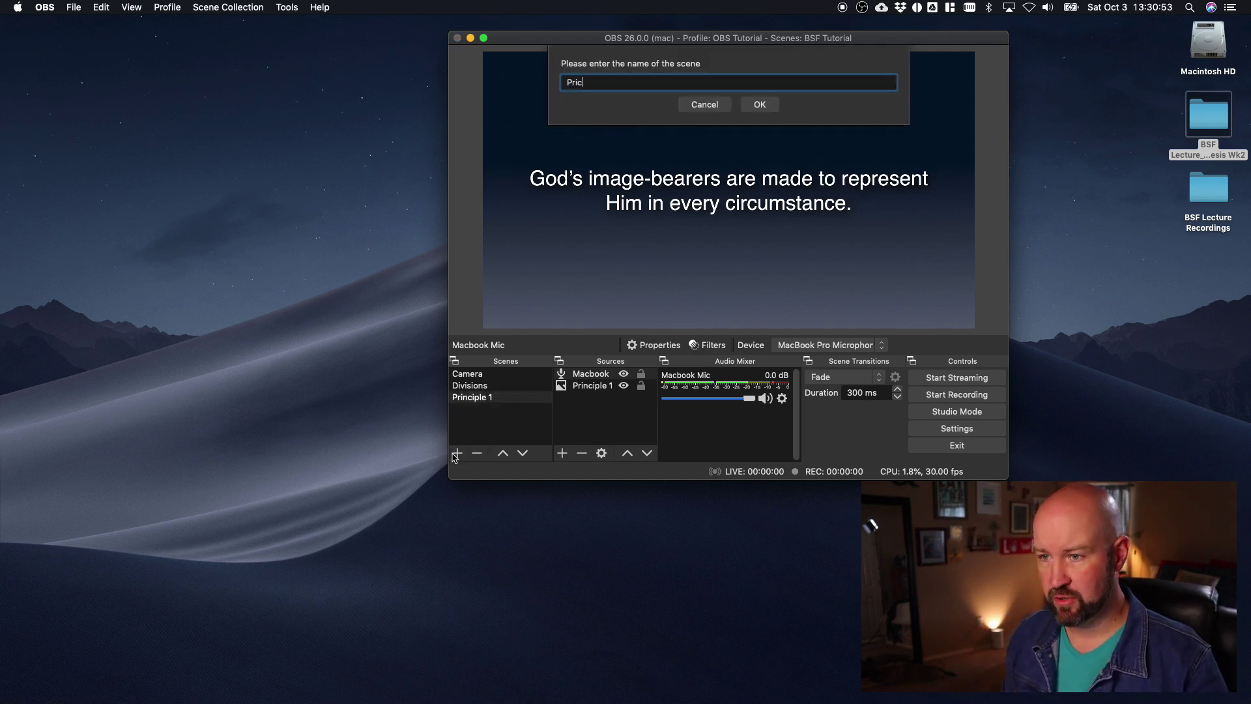
pyautogui.write('nciple 2')
pyautogui.press('Return')
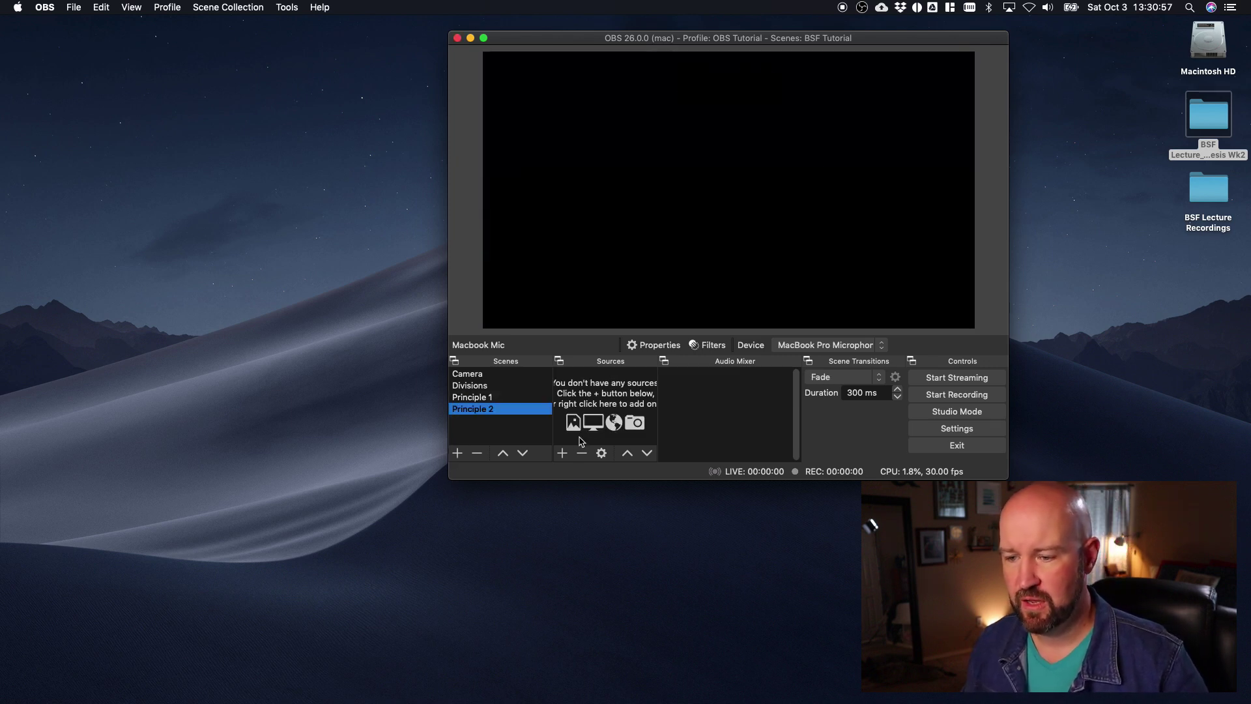
# Add a new Image source named Principle 2 Slide to the Principle 2 scene.
pyautogui.click(562, 454)
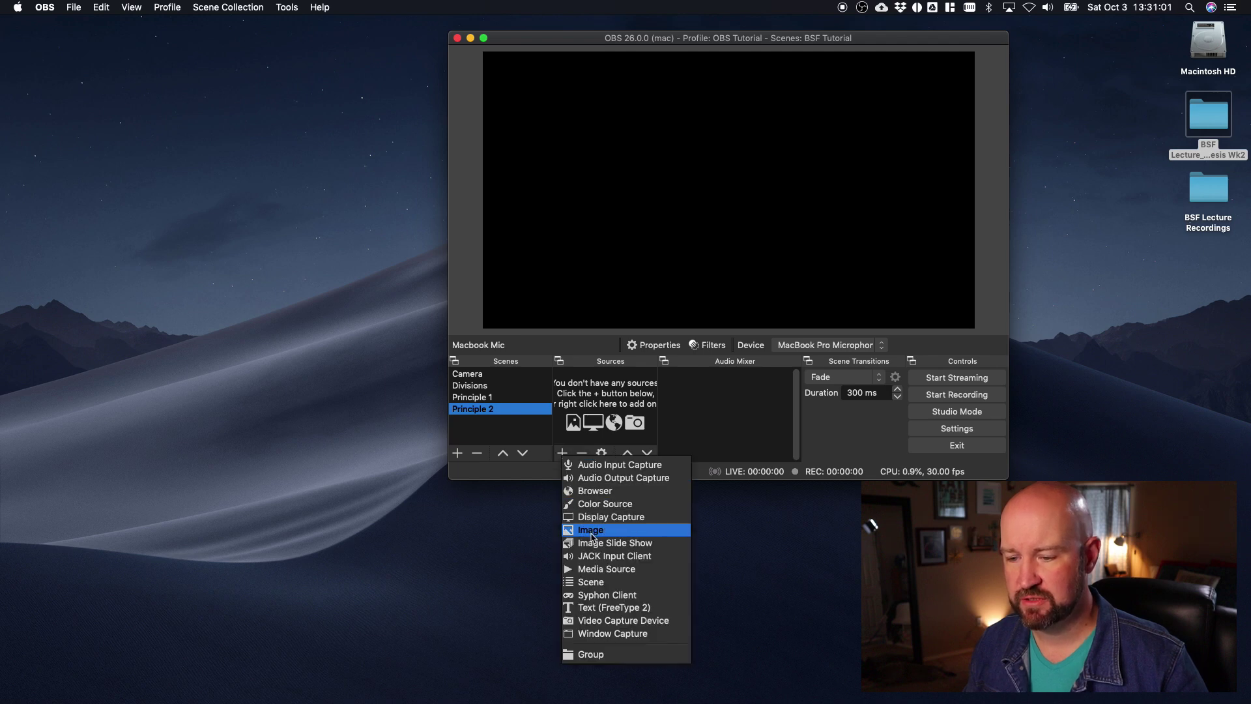
pyautogui.click(623, 531)
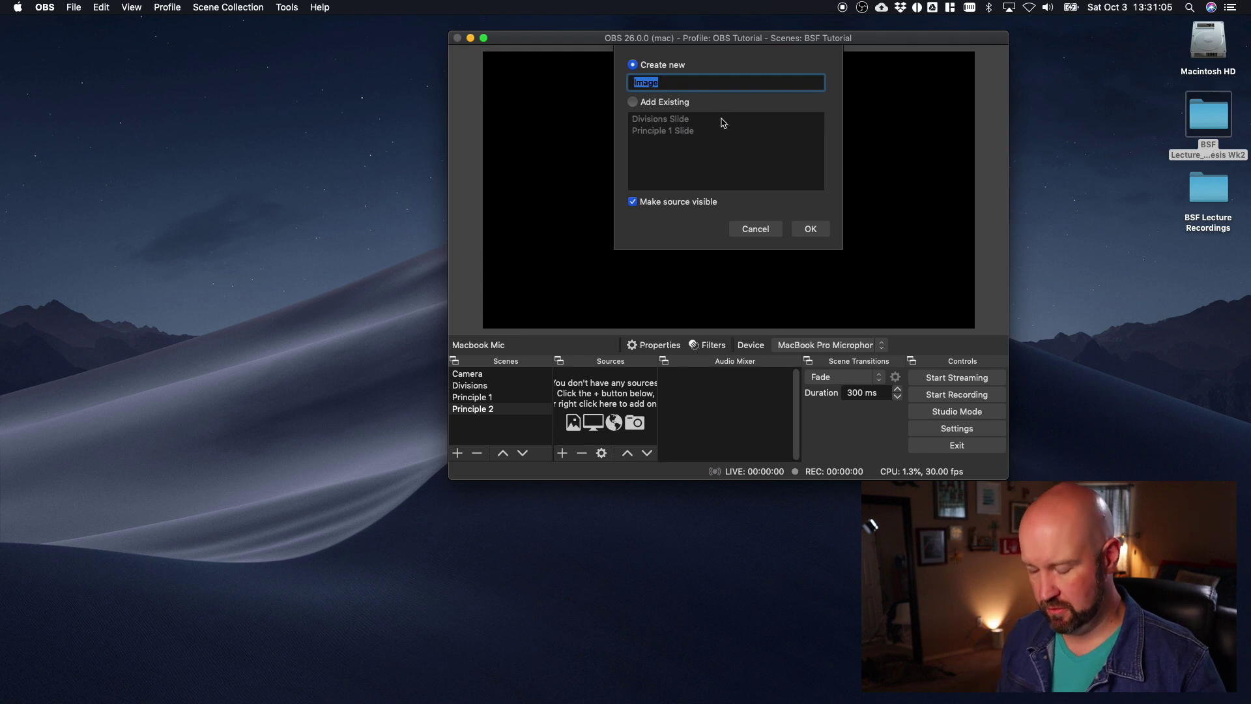
pyautogui.write('Principle 2 Slide')
pyautogui.press('Return')
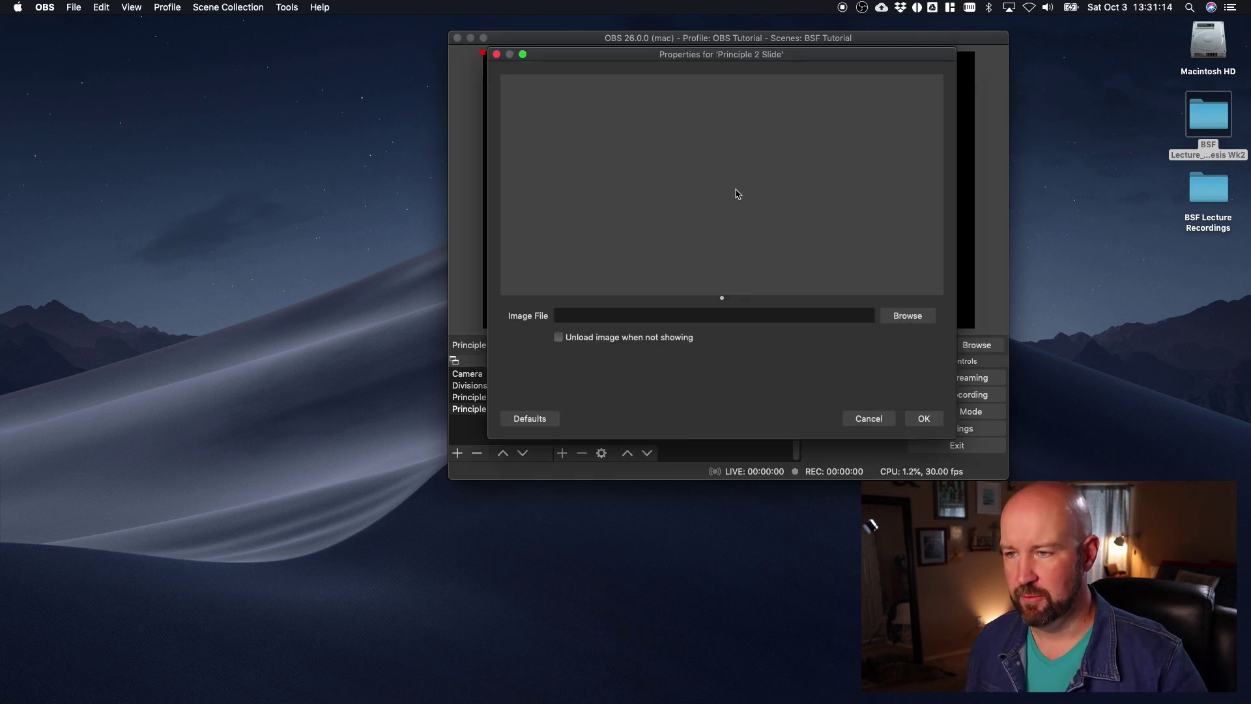
# Load Lecture Template OBS Tut.003.jpeg from the Lecture Template OBS Tut folder as the image file of Principle 2 Slide.
pyautogui.click(897, 318)
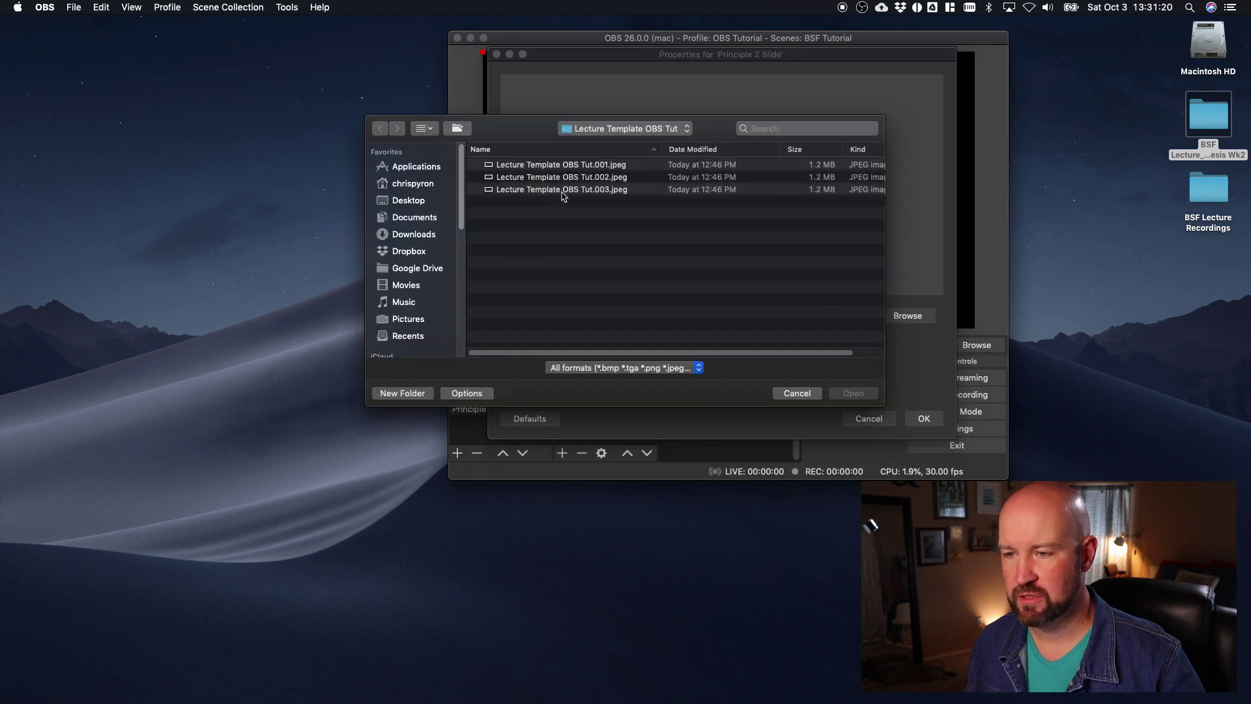
pyautogui.click(606, 190)
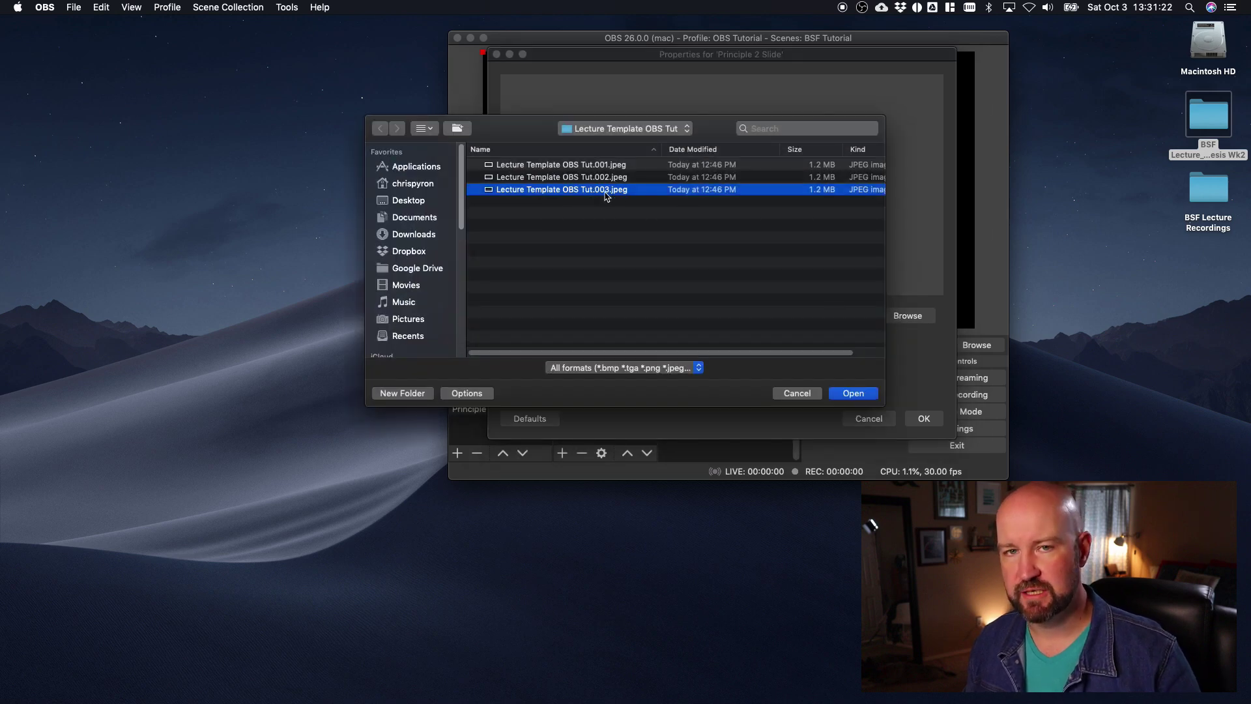
pyautogui.click(853, 393)
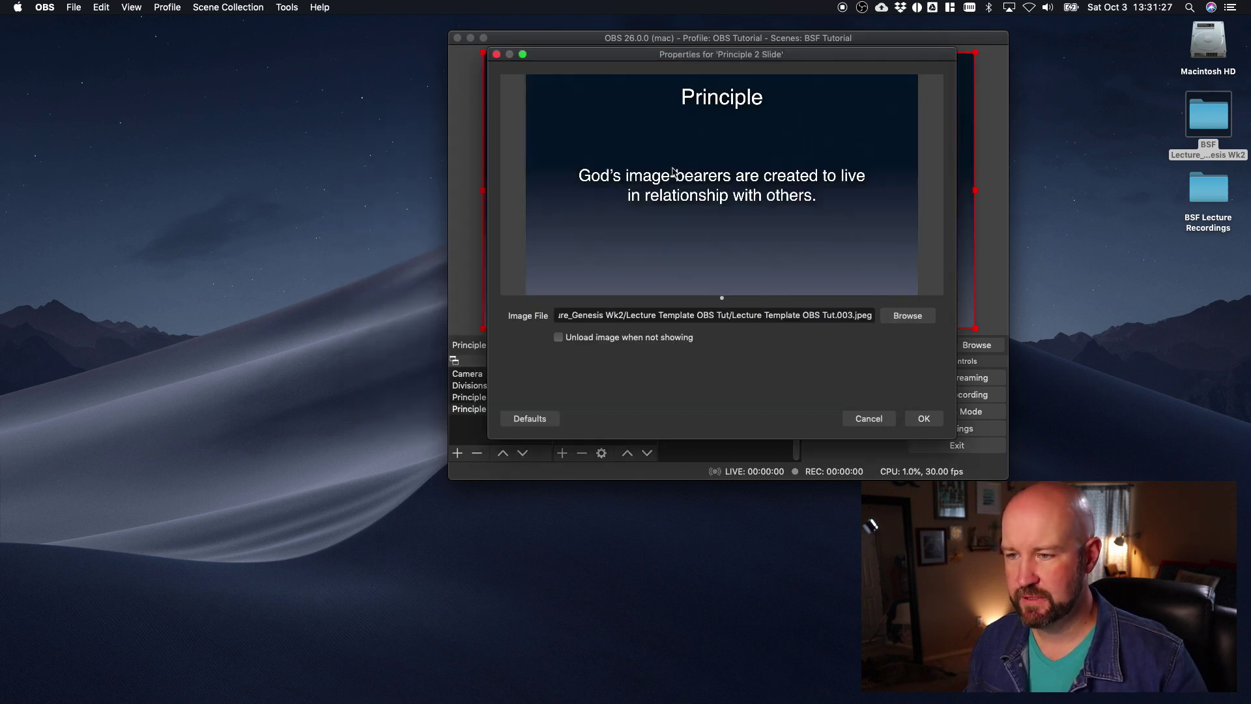
pyautogui.click(923, 419)
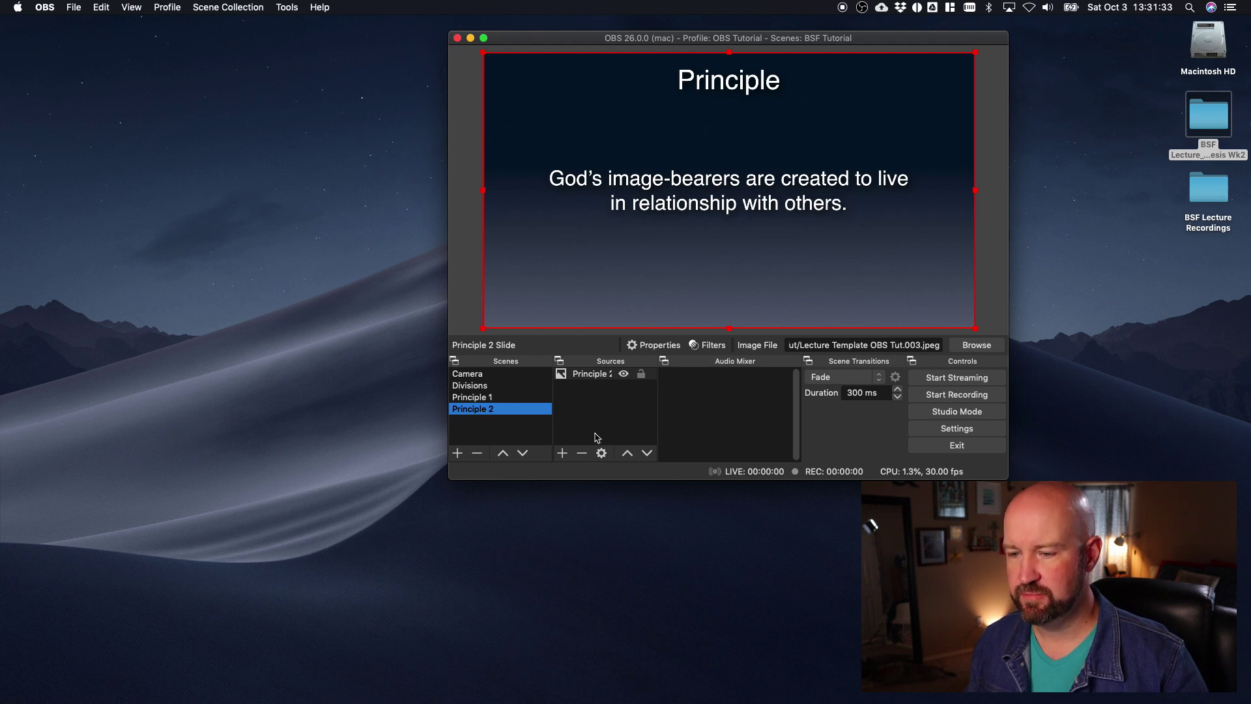
# Copy the Macbook Mic source from the Principle 1 scene and paste it as a reference into the Principle 2 scene.
pyautogui.click(477, 398)
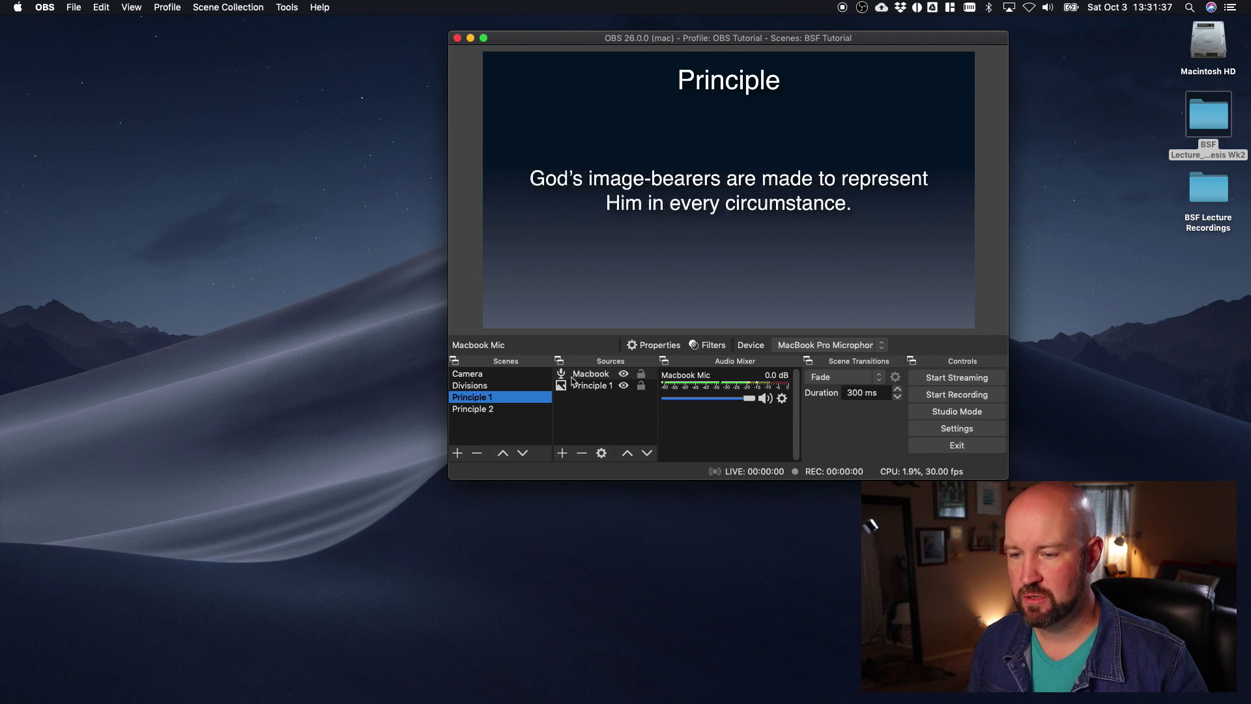
pyautogui.rightClick(574, 375)
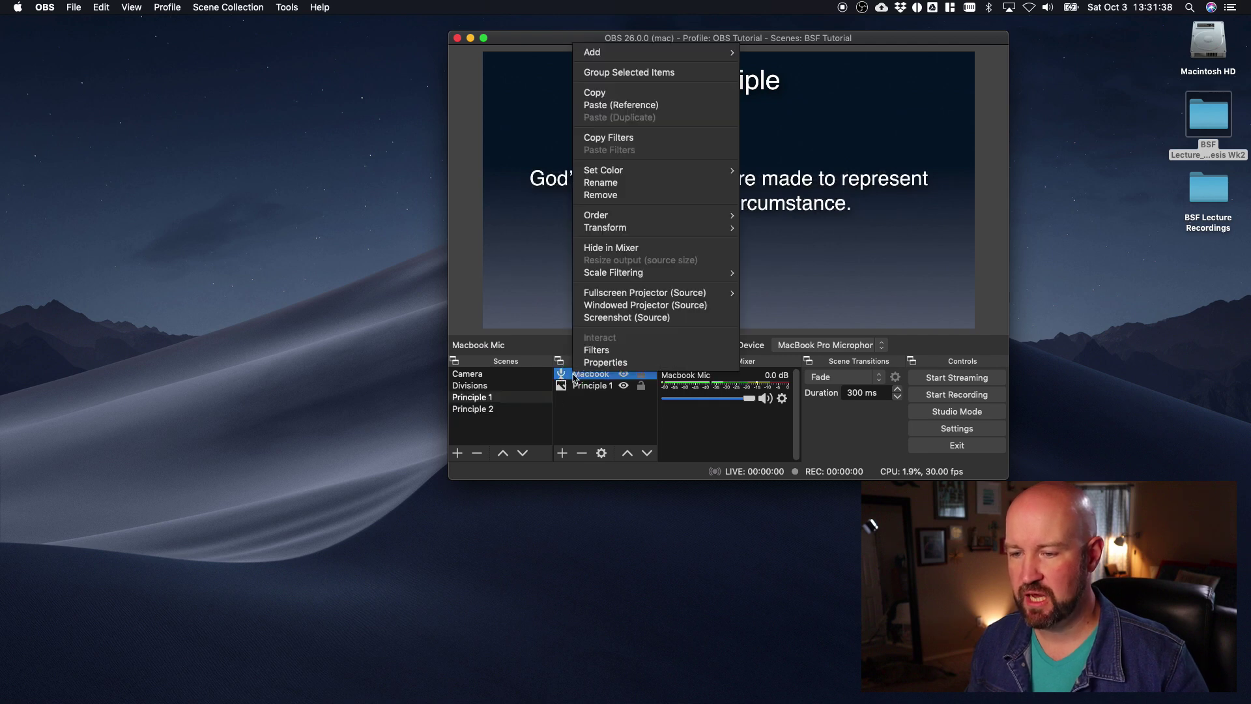
pyautogui.click(609, 97)
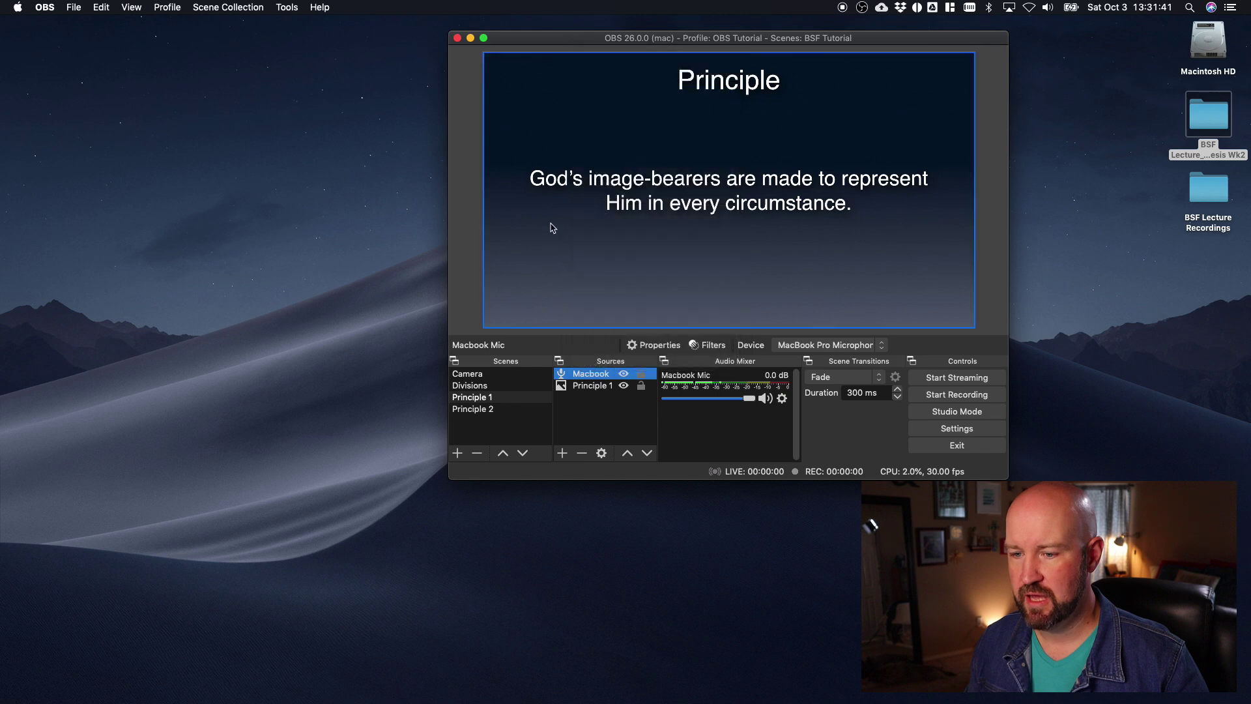
pyautogui.click(502, 408)
pyautogui.rightClick(595, 407)
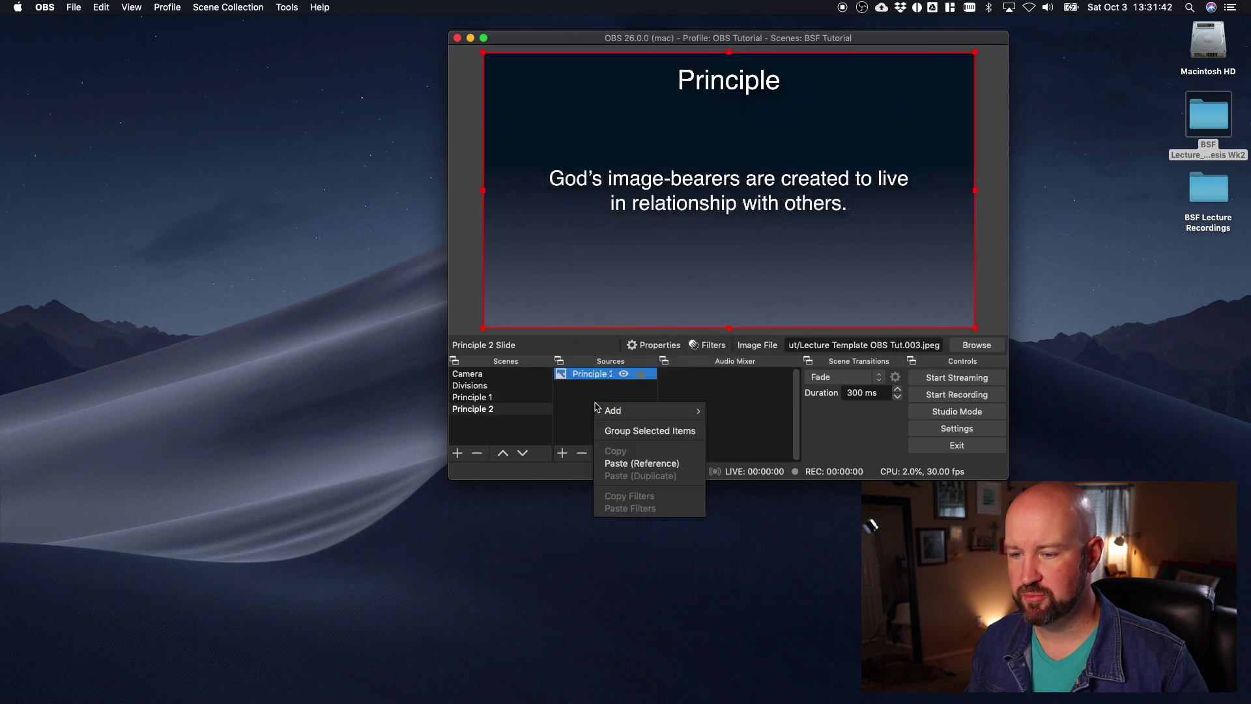
pyautogui.click(606, 463)
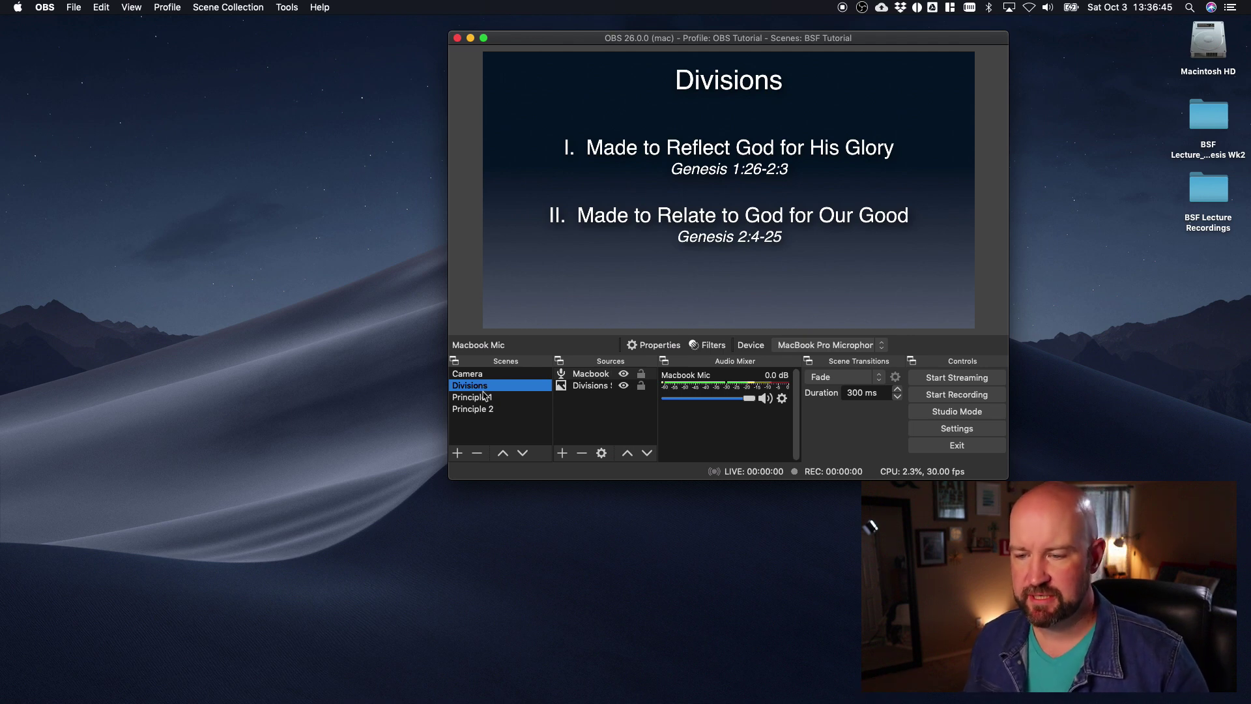
# Switch among the Principle 2, Camera, Divisions and Principle 1 scenes to review their transitions, ending on Camera.
pyautogui.click(484, 409)
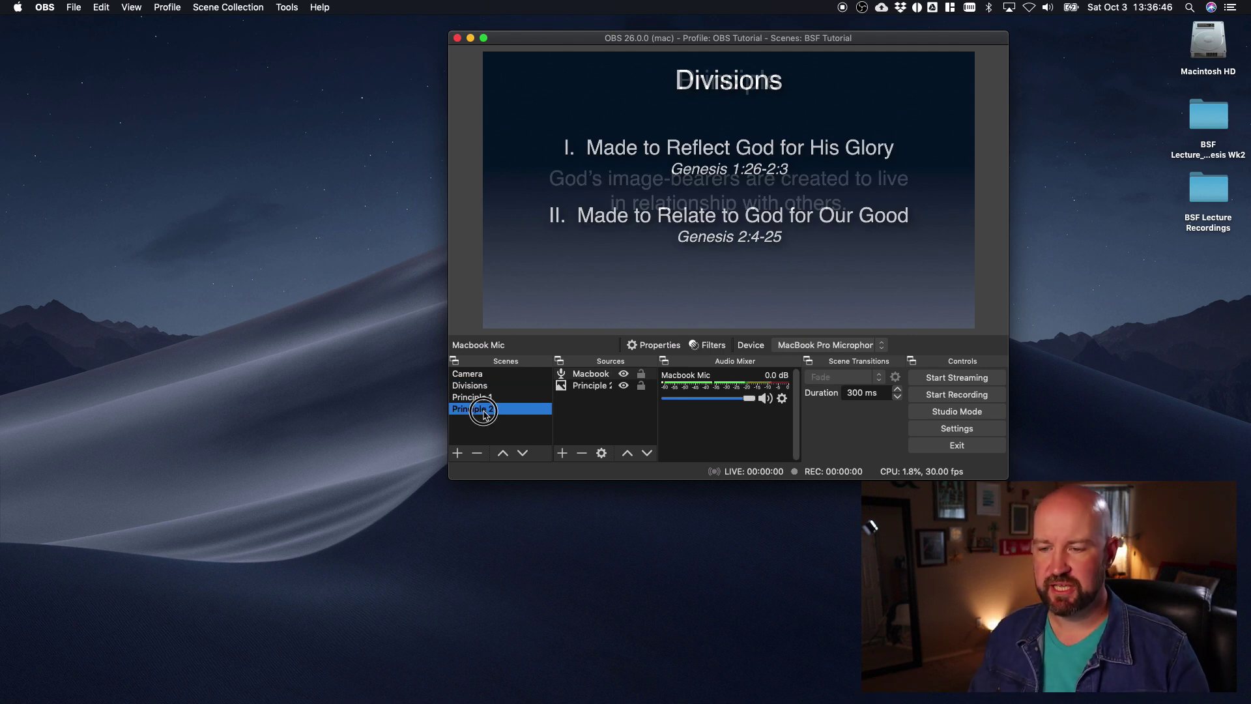
pyautogui.click(479, 375)
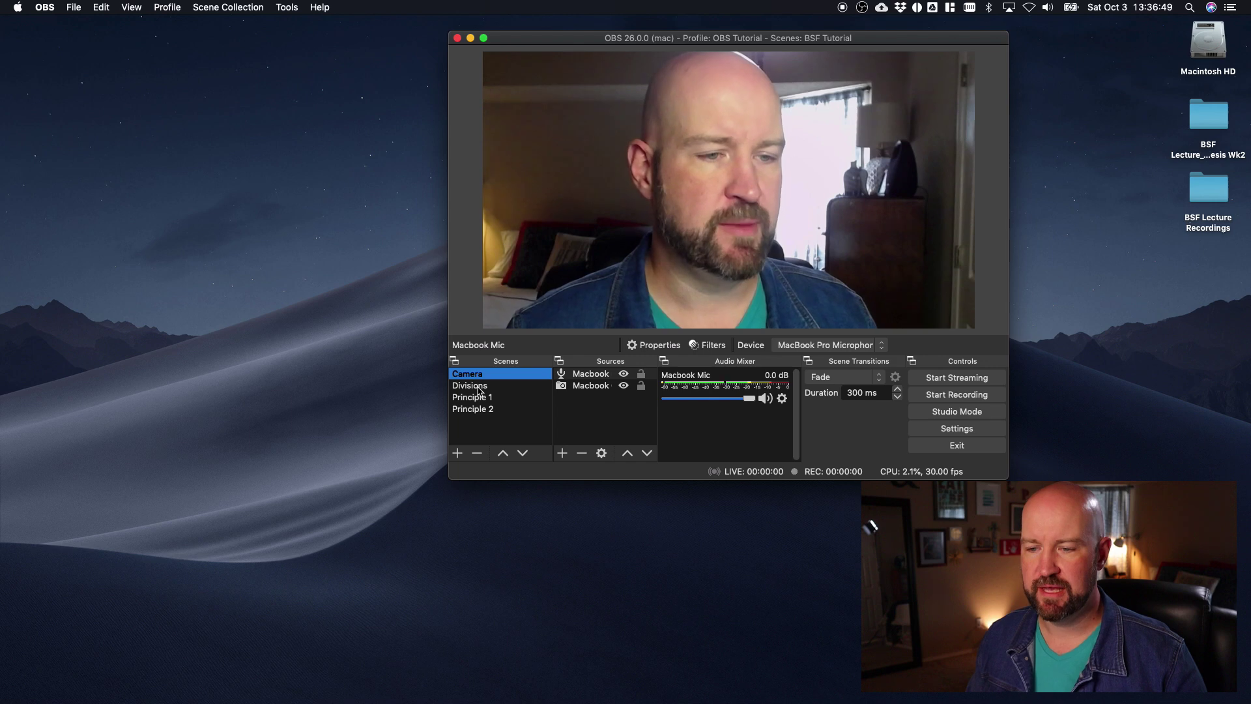
pyautogui.click(479, 388)
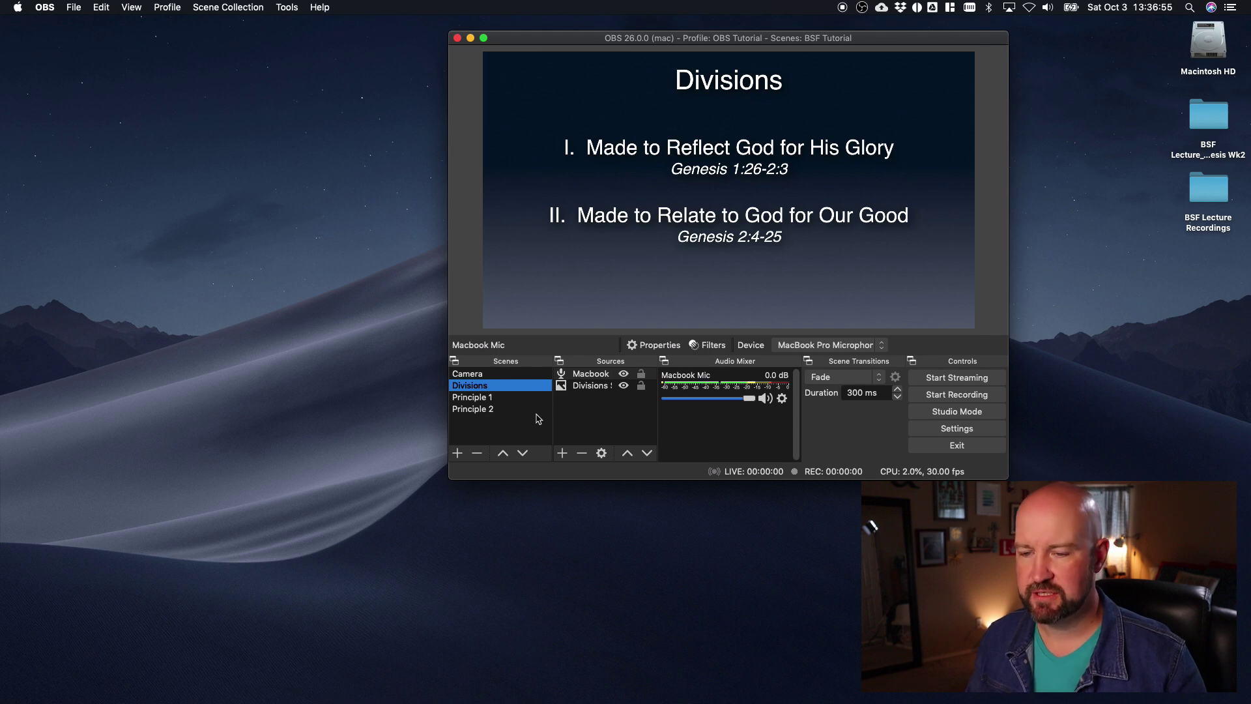
pyautogui.click(487, 375)
pyautogui.click(490, 399)
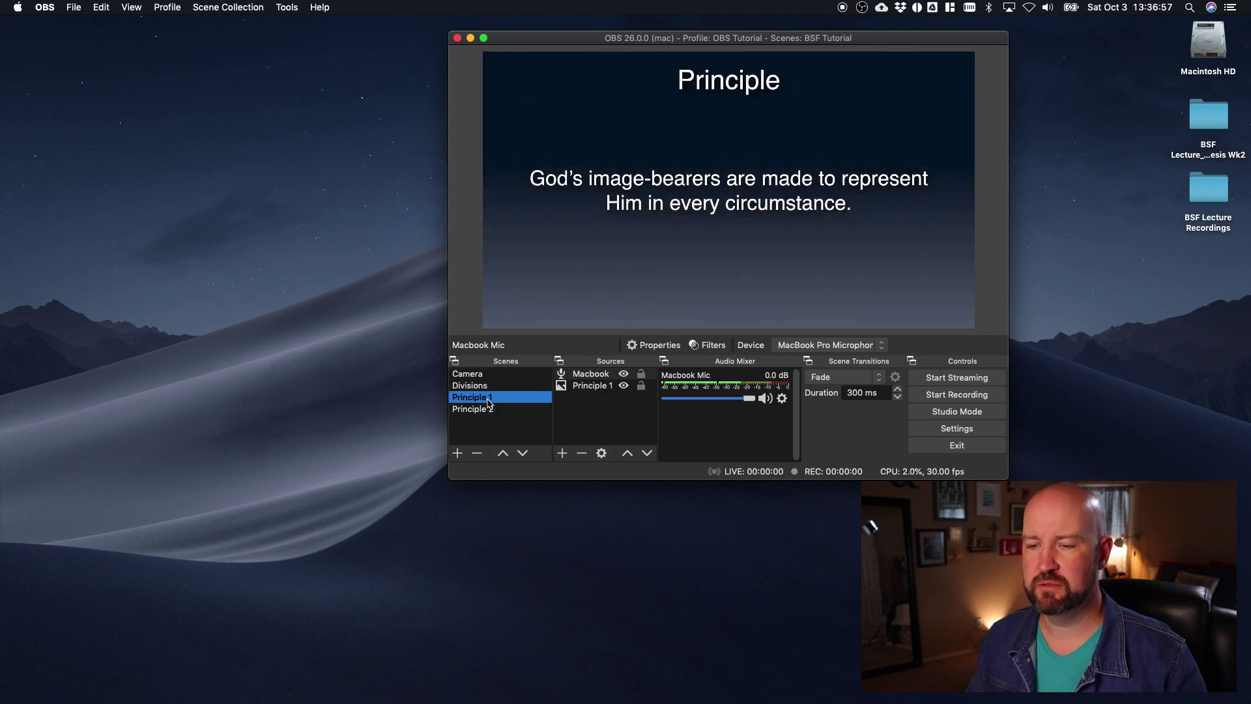
pyautogui.click(479, 375)
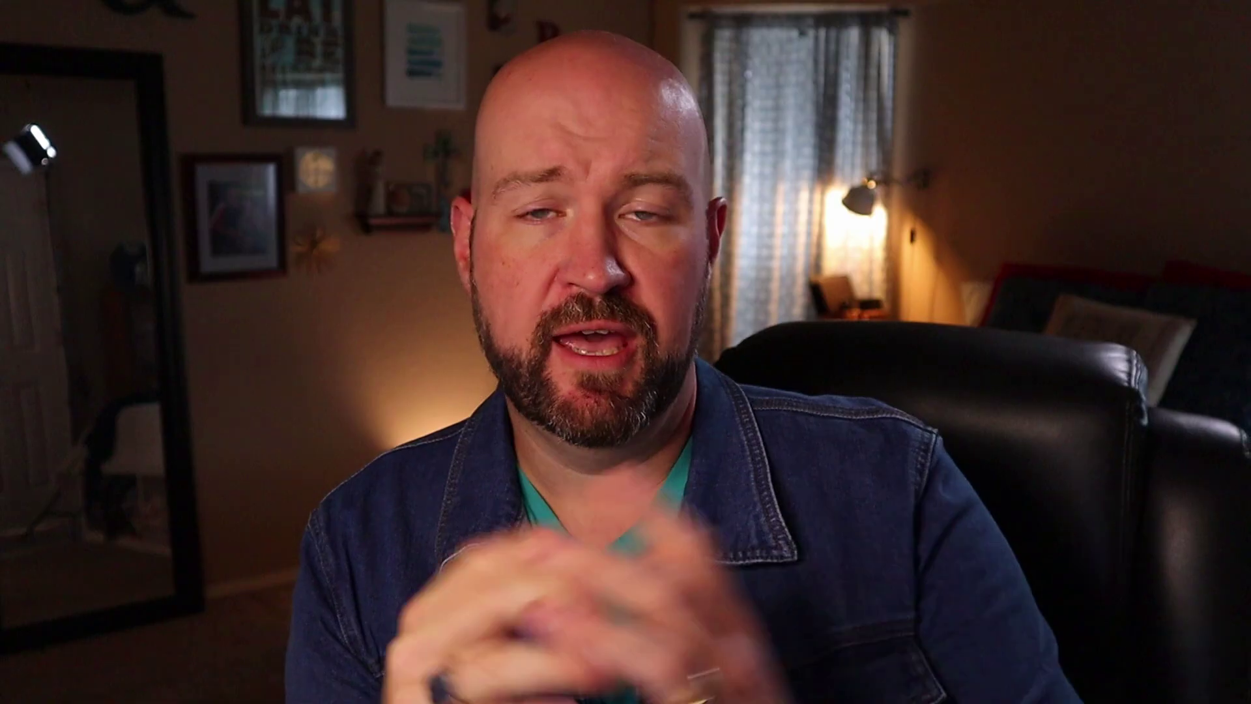